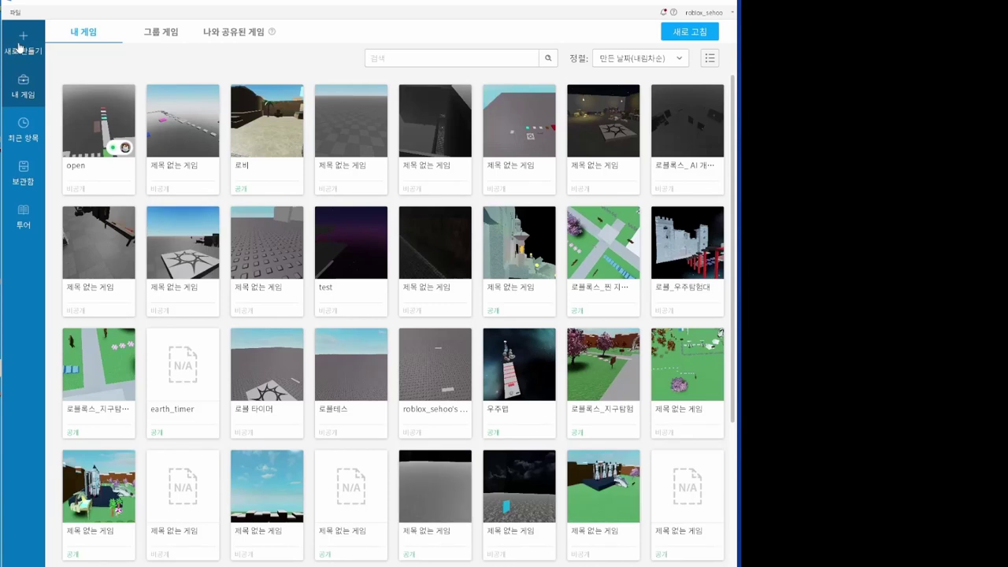
- Create a new game from the Obby template
{"action": "left_click", "coordinate": [18, 52]}
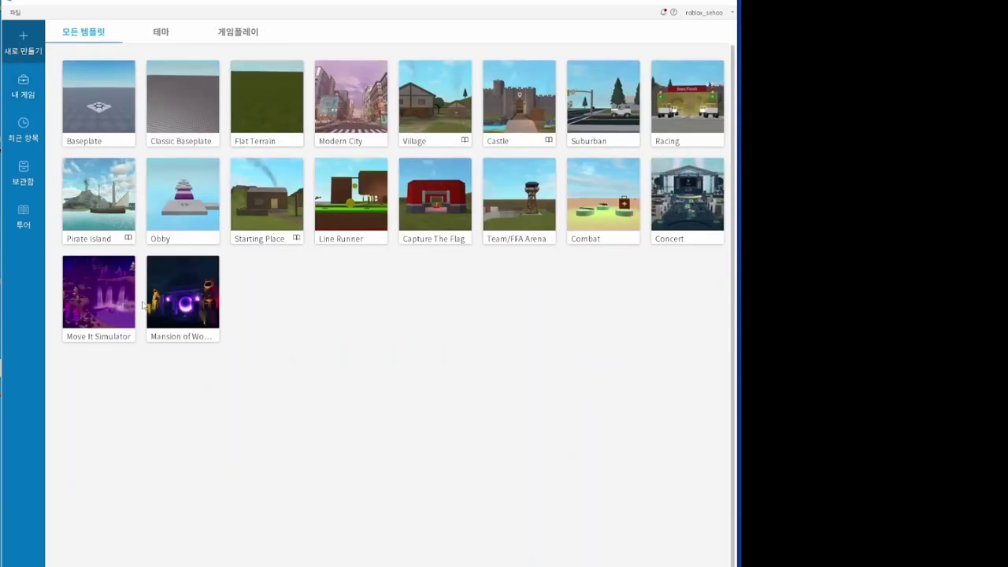
{"action": "left_click", "coordinate": [183, 210]}
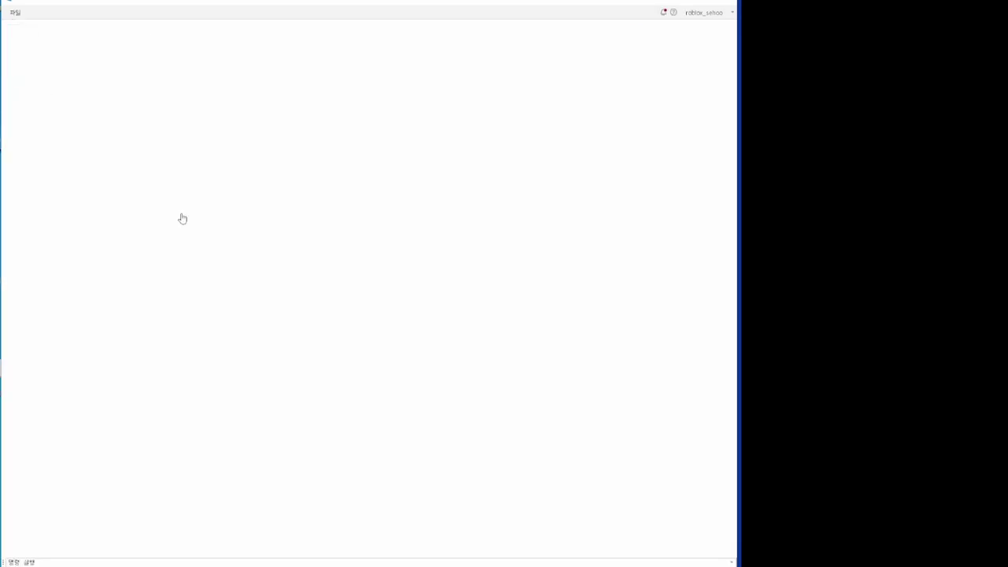
{"action": "right_click_drag", "start_coordinate": [526, 326], "coordinate": [525, 322]}
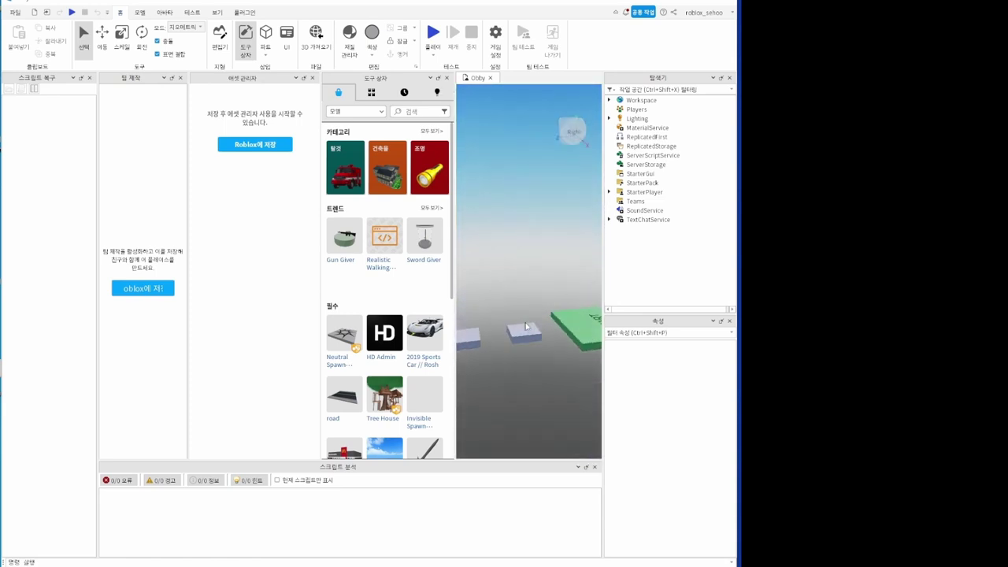
{"action": "scroll", "coordinate": [544, 332], "scroll_direction": "down", "scroll_amount": 1}
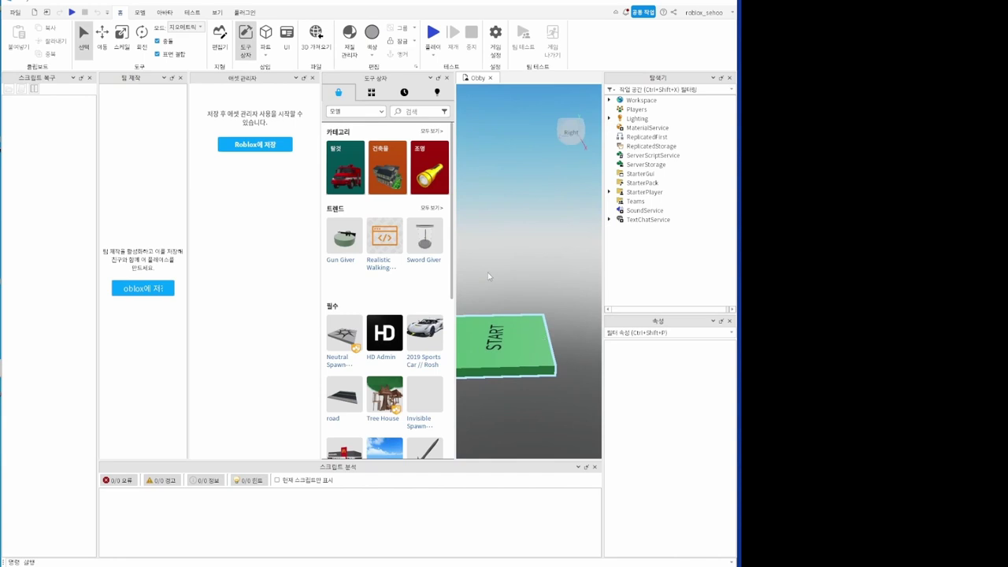
{"action": "right_click_drag", "start_coordinate": [540, 255], "coordinate": [540, 256]}
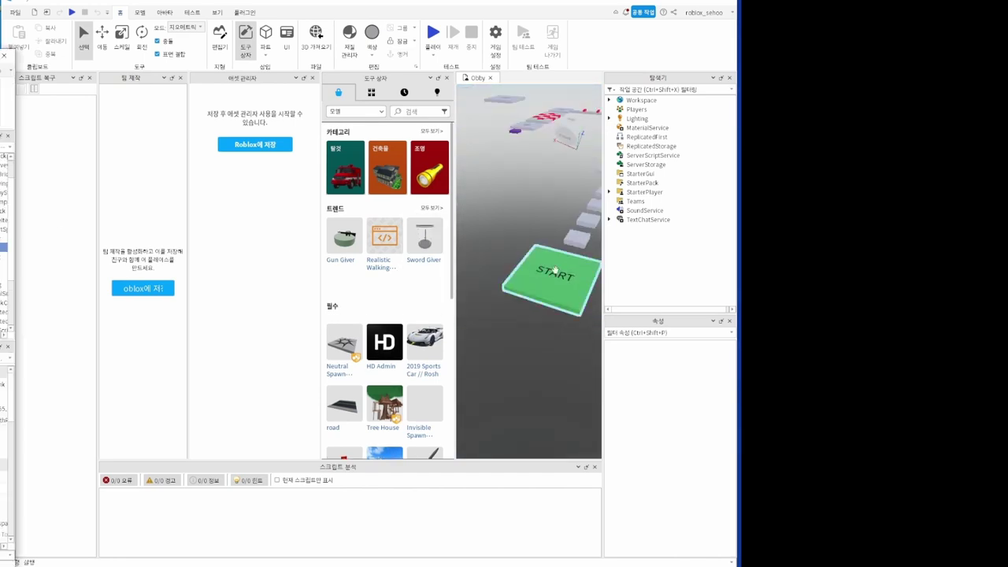
- Add the pink scripted part to the workspace and move it beside the green START platform
{"action": "left_click", "coordinate": [265, 33]}
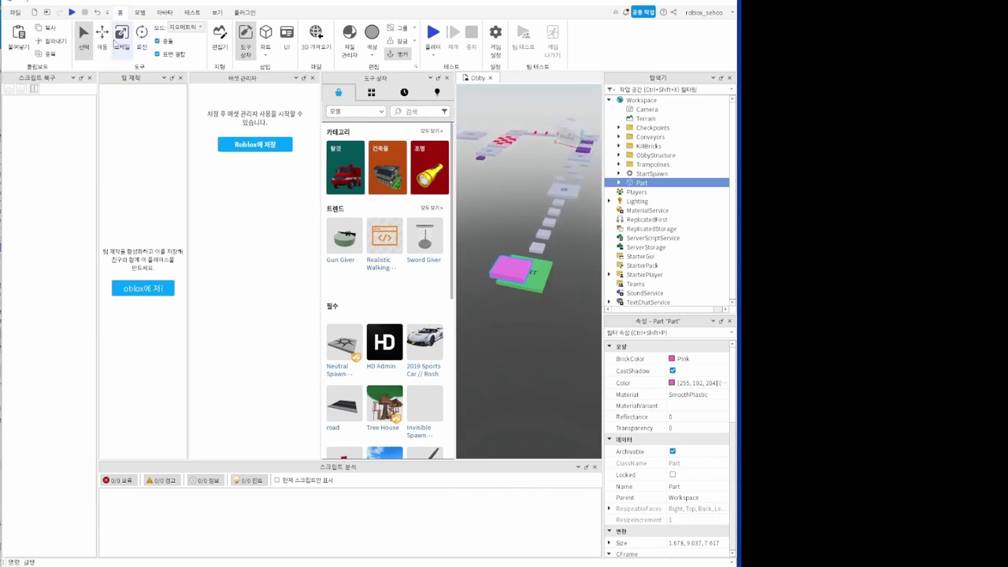
{"action": "left_click", "coordinate": [102, 35]}
{"action": "left_click_drag", "start_coordinate": [576, 283], "coordinate": [601, 310]}
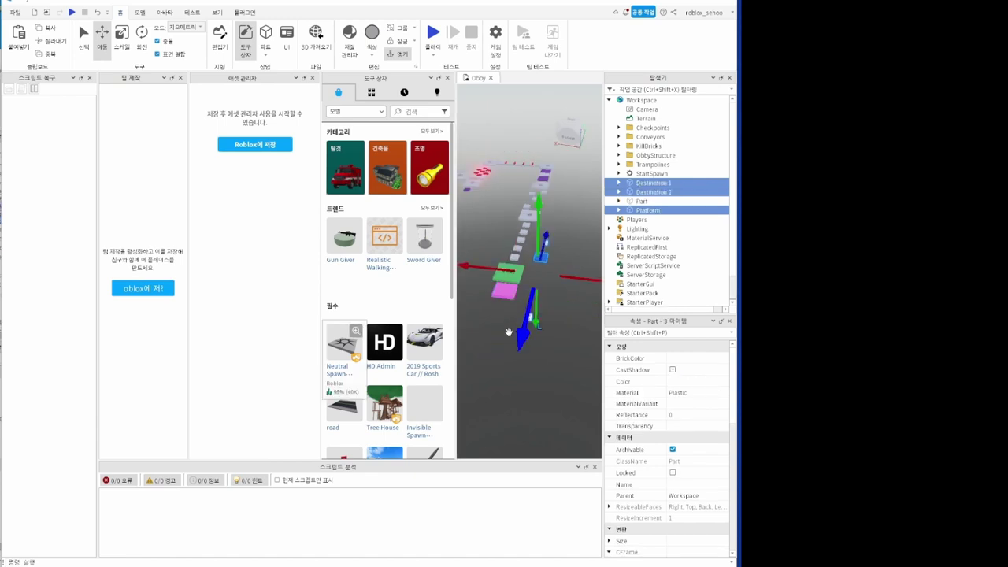
- Move the Platform, Destination 1 and Destination 2 parts together so the blue platform sits beside the START platform
{"action": "left_click_drag", "start_coordinate": [519, 341], "coordinate": [512, 371]}
{"action": "right_click_drag", "start_coordinate": [542, 312], "coordinate": [475, 269]}
{"action": "scroll", "coordinate": [520, 292], "scroll_direction": "up", "scroll_amount": 3}
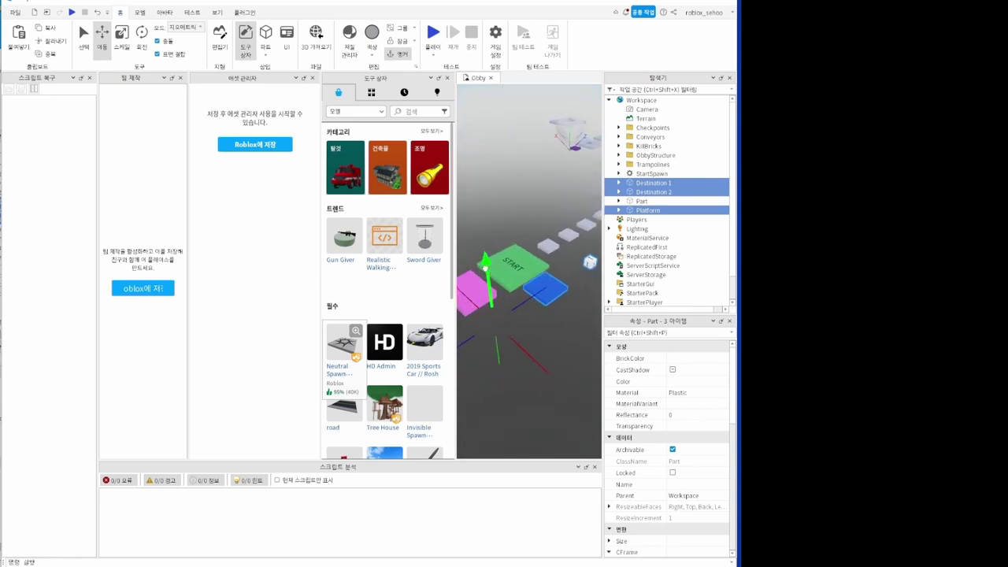
{"action": "left_click_drag", "start_coordinate": [549, 378], "coordinate": [561, 387]}
{"action": "left_click_drag", "start_coordinate": [503, 279], "coordinate": [502, 270]}
- Save the game to Roblox from the asset manager
{"action": "left_click", "coordinate": [217, 12]}
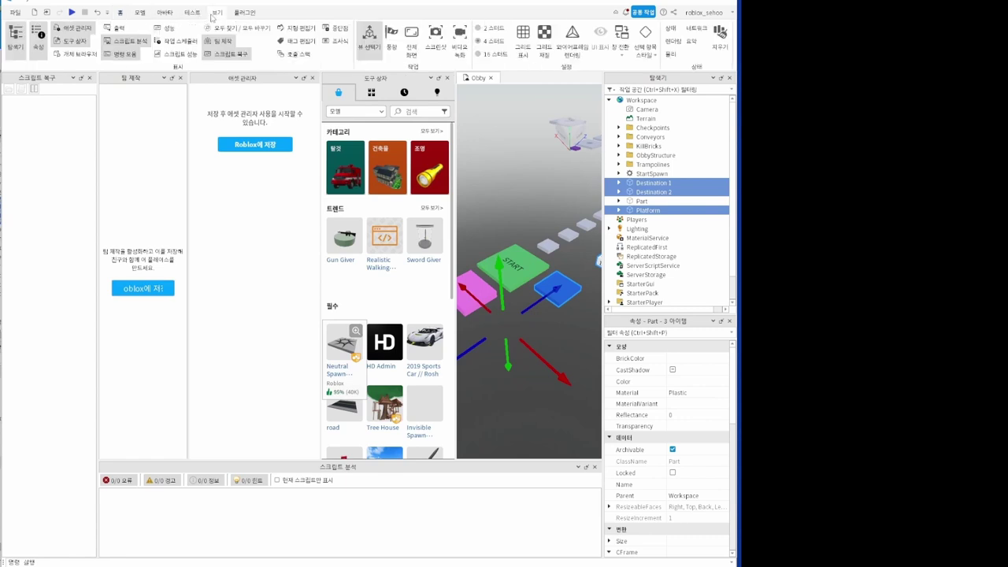
{"action": "left_click", "coordinate": [255, 146]}
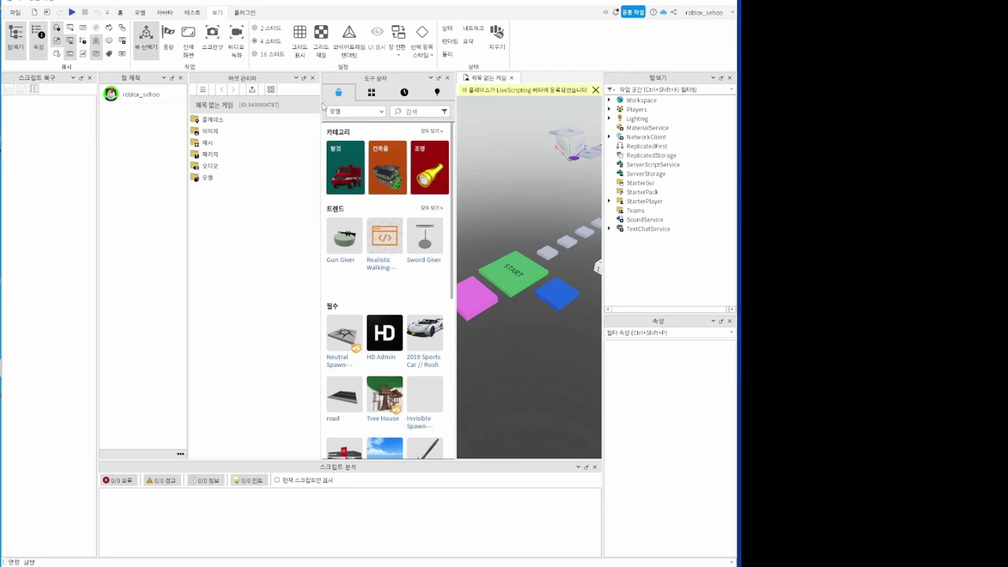
- Search the toolbox models for "move part"
{"action": "left_click", "coordinate": [414, 111]}
{"action": "type", "text": "mg"}
{"action": "key", "text": "BackSpace"}
{"action": "type", "text": "ove part"}
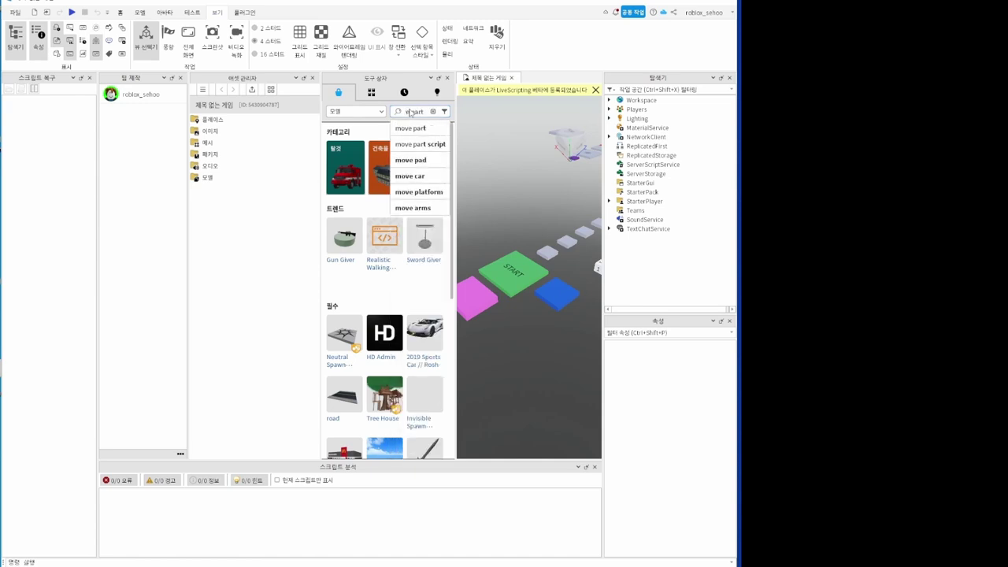
{"action": "key", "text": "Return"}
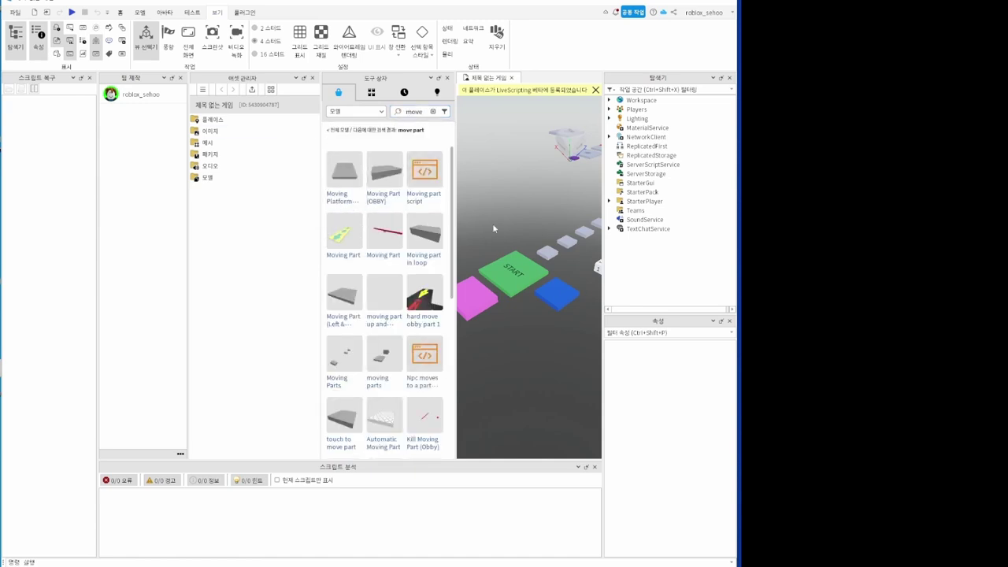
- Open the script inside the pink part and examine its movement loop code
{"action": "right_click_drag", "start_coordinate": [530, 358], "coordinate": [530, 360]}
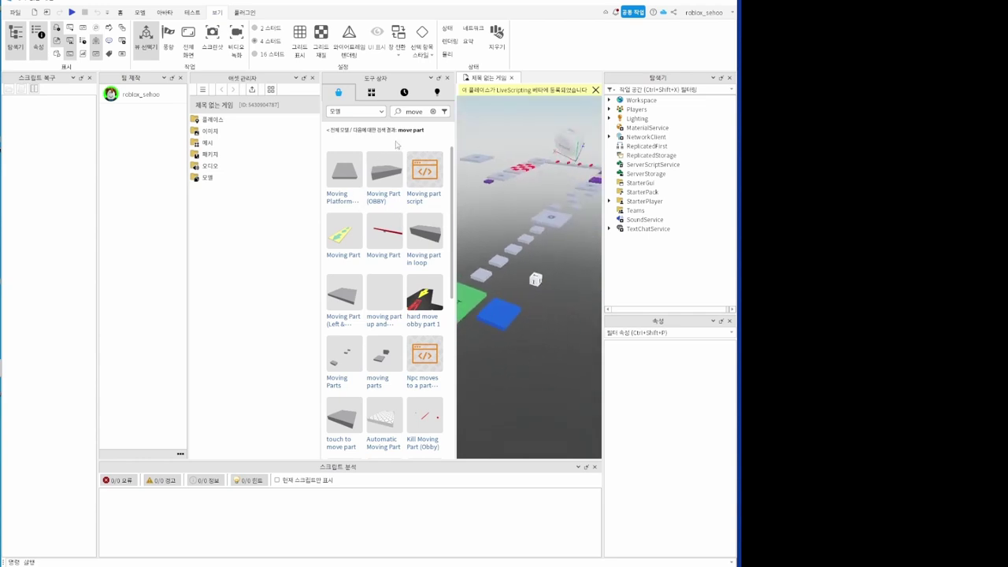
{"action": "right_click_drag", "start_coordinate": [550, 269], "coordinate": [549, 264]}
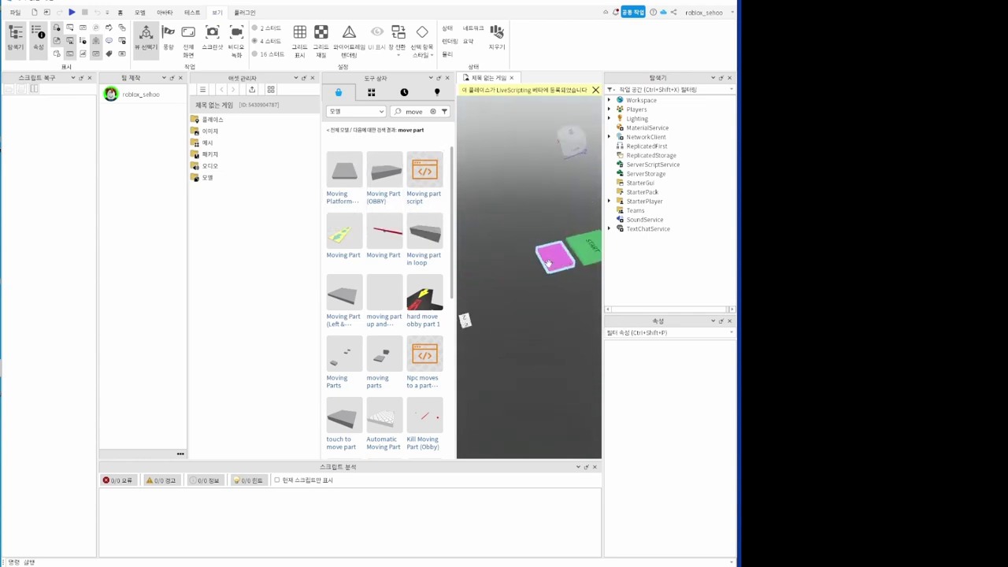
{"action": "left_click", "coordinate": [548, 262]}
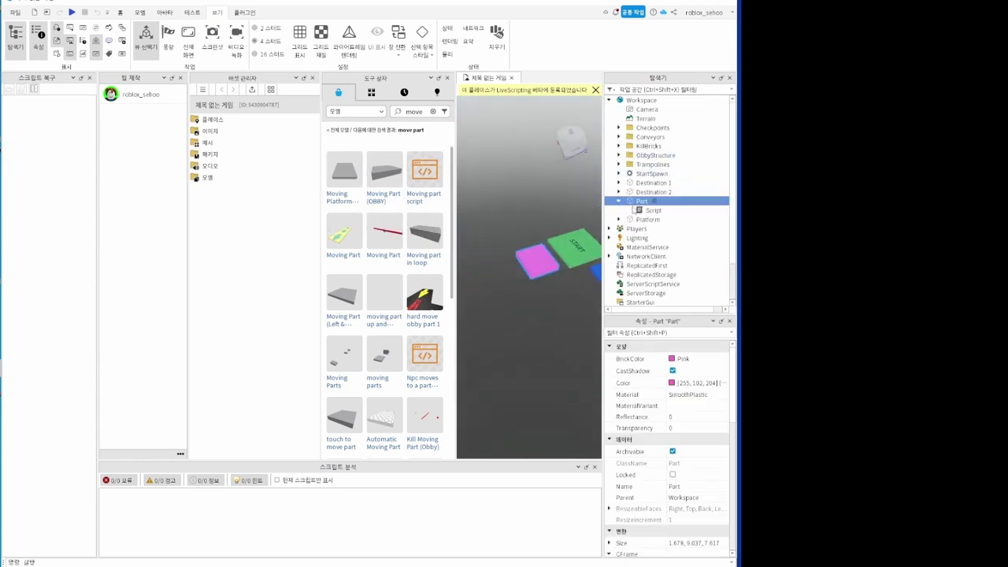
{"action": "double_click", "coordinate": [652, 211]}
{"action": "scroll", "coordinate": [525, 181], "scroll_direction": "down", "scroll_amount": 1, "text": "ctrl"}
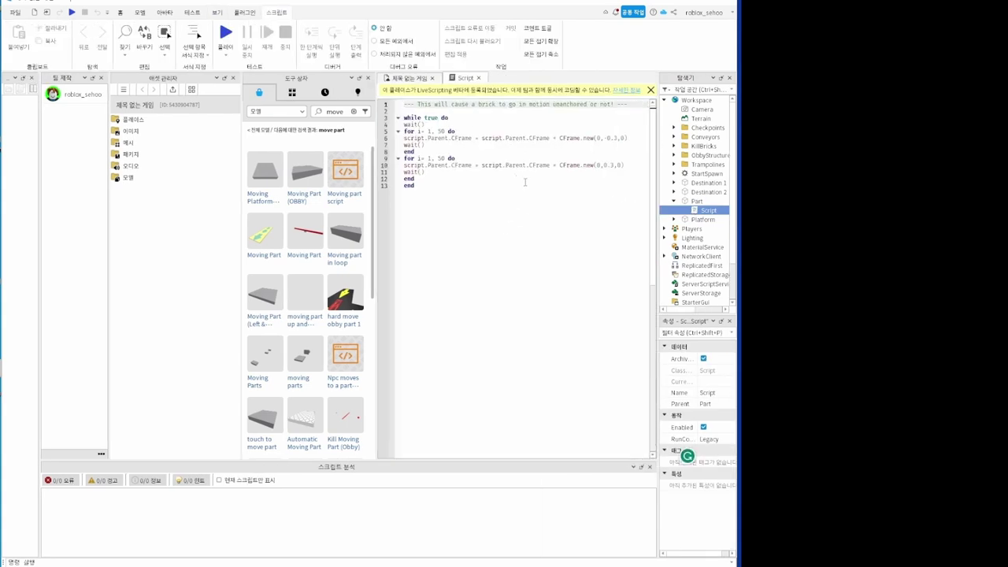
{"action": "left_click_drag", "start_coordinate": [425, 145], "coordinate": [425, 192]}
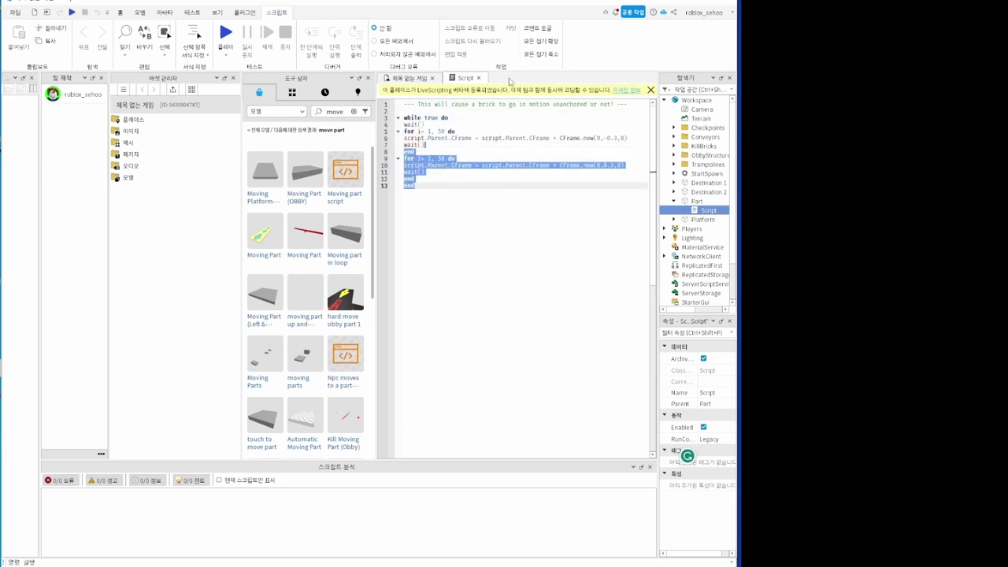
- Return to the 3D view and inspect the AlignOrientation, AlignPosition and Center objects inside the Platform part
{"action": "left_click", "coordinate": [405, 78]}
{"action": "left_click", "coordinate": [677, 220]}
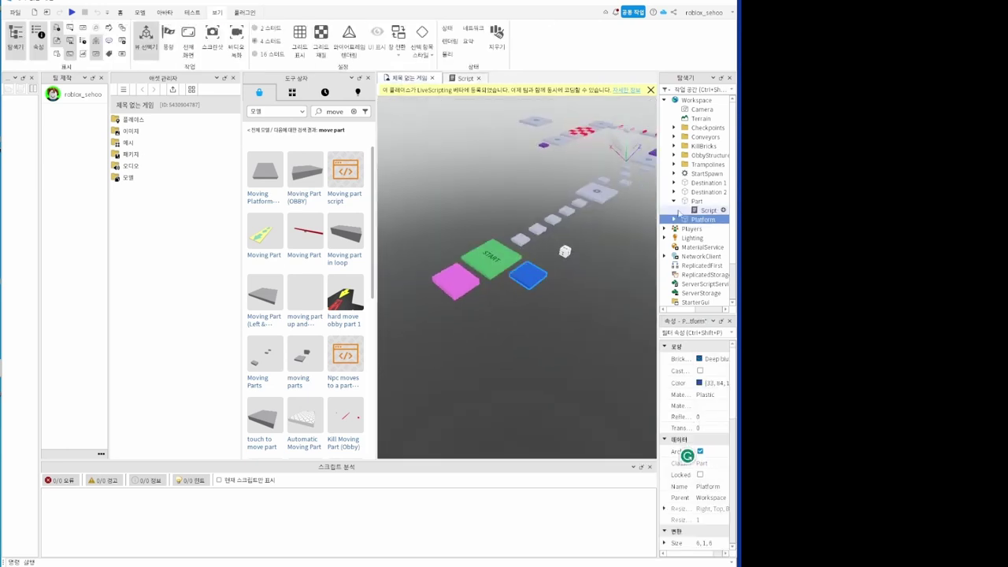
{"action": "left_click", "coordinate": [673, 219]}
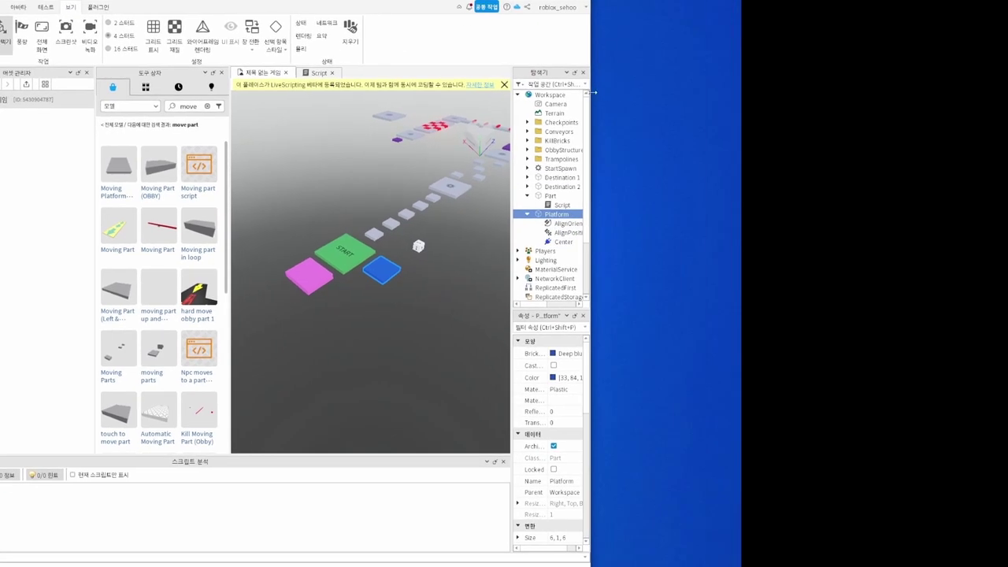
{"action": "left_click_drag", "start_coordinate": [593, 92], "coordinate": [711, 101]}
{"action": "left_click", "coordinate": [639, 223]}
{"action": "left_click", "coordinate": [635, 234]}
{"action": "left_click", "coordinate": [631, 244]}
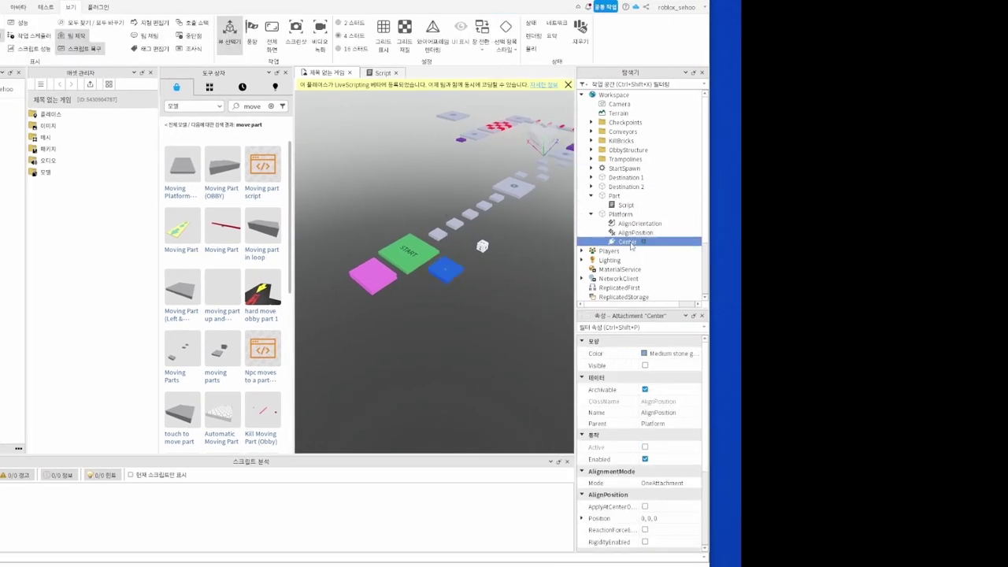
{"action": "key", "text": "f"}
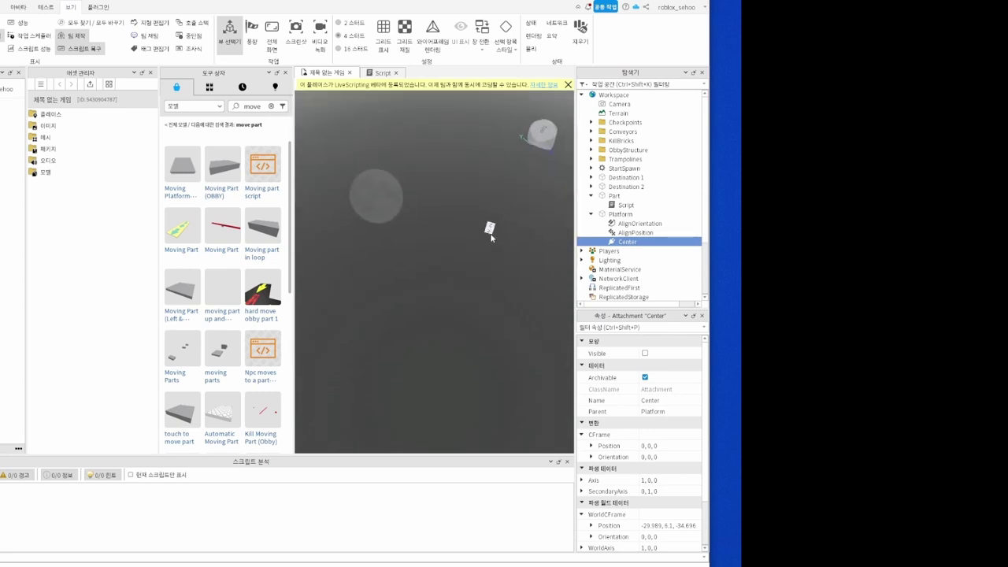
- Select the numbered destination cubes in the scene to check where the blue platform's two end points are
{"action": "left_click", "coordinate": [489, 229]}
{"action": "right_click_drag", "start_coordinate": [488, 225], "coordinate": [452, 240]}
{"action": "left_click", "coordinate": [462, 155]}
{"action": "scroll", "coordinate": [452, 240], "scroll_direction": "down", "scroll_amount": 2}
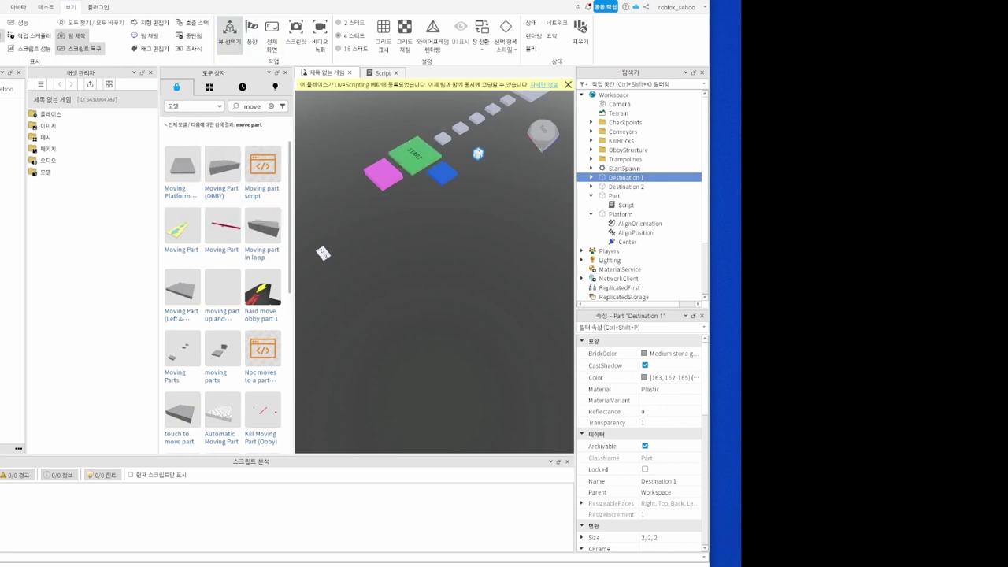
- Playtest the game, steer the avatar on the START platform to watch the blue platform, and stop the test
{"action": "key", "text": "F5"}
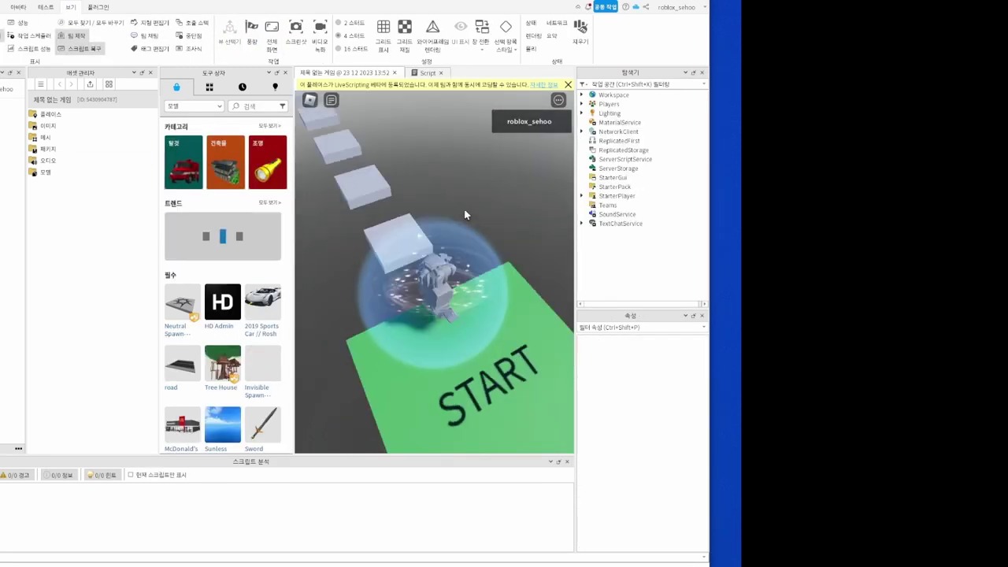
{"action": "right_click_drag", "start_coordinate": [464, 208], "coordinate": [464, 209]}
{"action": "key", "text": "w"}
{"action": "key", "text": "w"}
{"action": "key", "text": "space"}
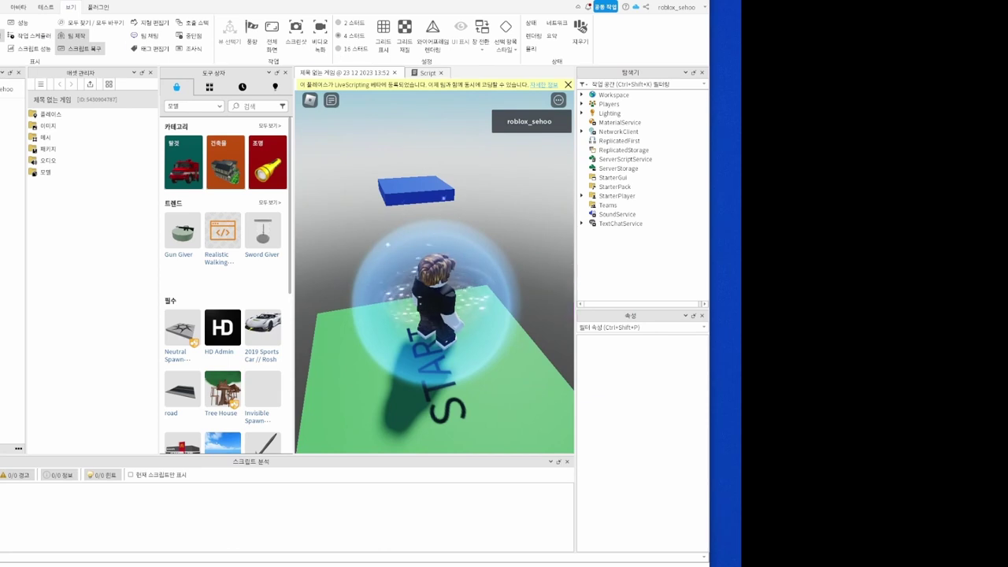
{"action": "right_click_drag", "start_coordinate": [404, 219], "coordinate": [404, 218]}
{"action": "key", "text": "shift+F5"}
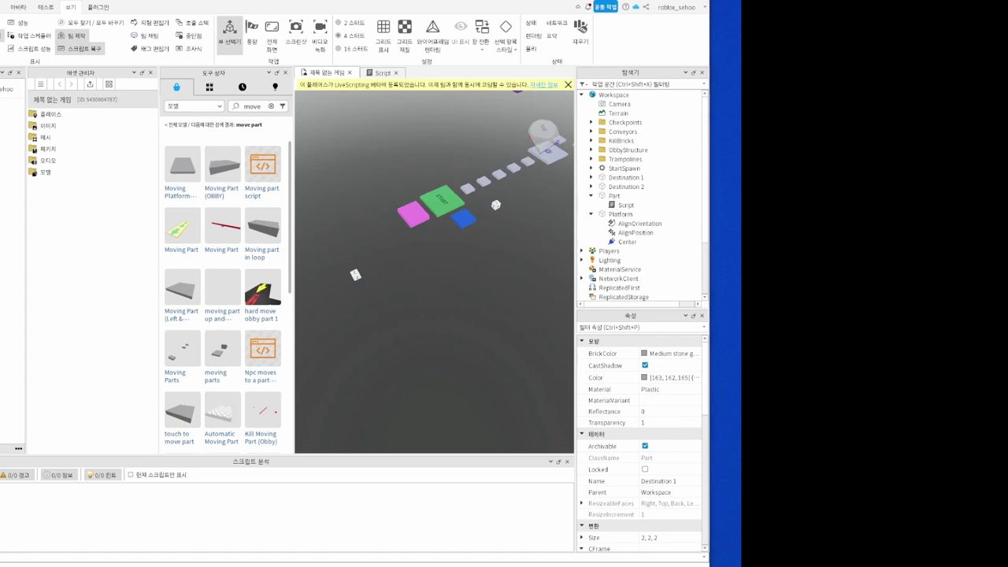
- Paste the copied Settings script into Workspace and collapse the pink part's contents
{"action": "left_click", "coordinate": [614, 96]}
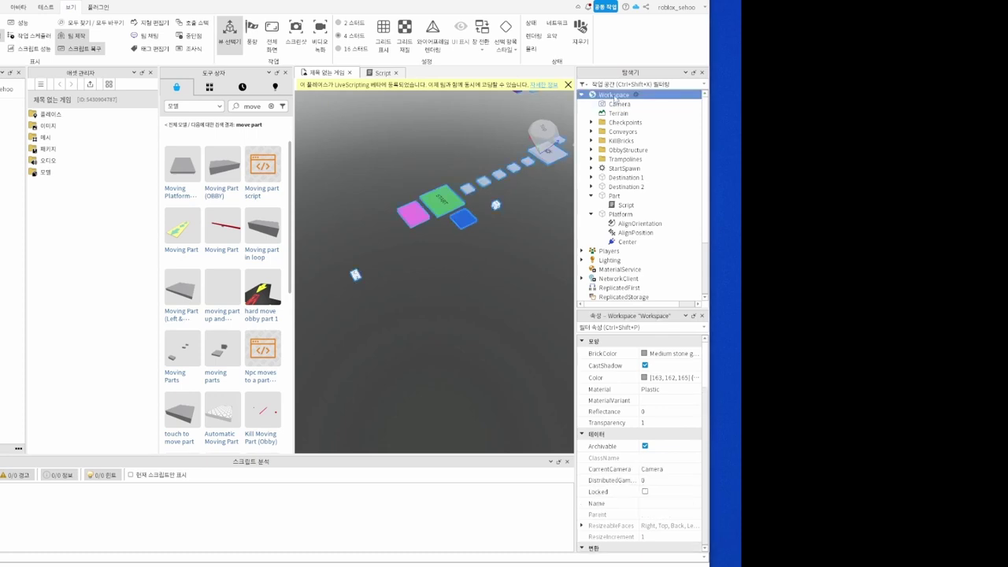
{"action": "key", "text": "ctrl+v"}
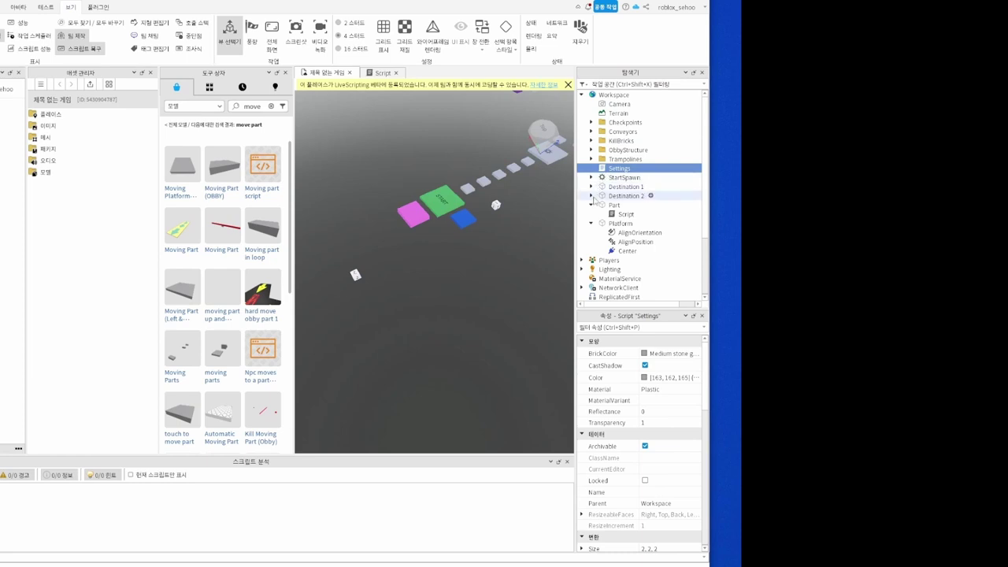
{"action": "left_click", "coordinate": [591, 205]}
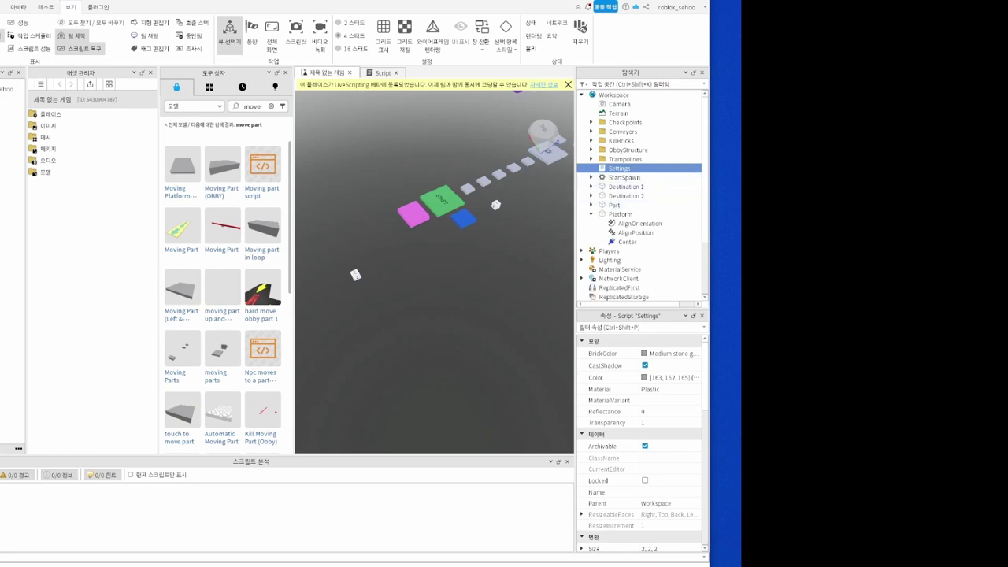
- Run a short playtest with the Settings script in place, look around, and stop it
{"action": "key", "text": "F5"}
{"action": "right_click_drag", "start_coordinate": [421, 242], "coordinate": [422, 215]}
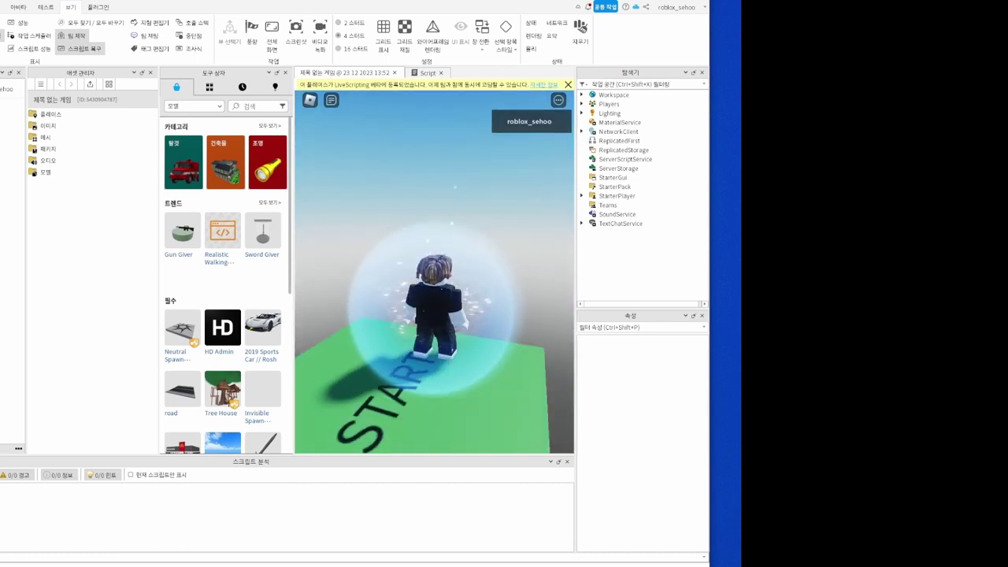
{"action": "key", "text": "shift+F5"}
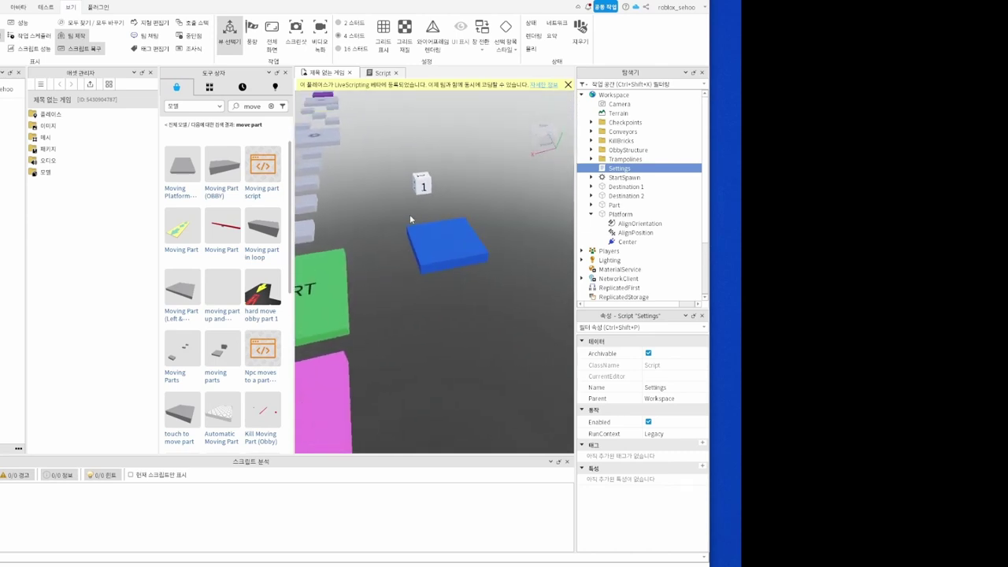
- Playtest the game again, walking and jumping with the avatar around the START platform, and end the test
{"action": "key", "text": "F5"}
{"action": "key", "text": "w"}
{"action": "key", "text": "space"}
{"action": "right_click_drag", "start_coordinate": [462, 244], "coordinate": [444, 227]}
{"action": "key", "text": "w"}
{"action": "key", "text": "w"}
{"action": "key", "text": "space"}
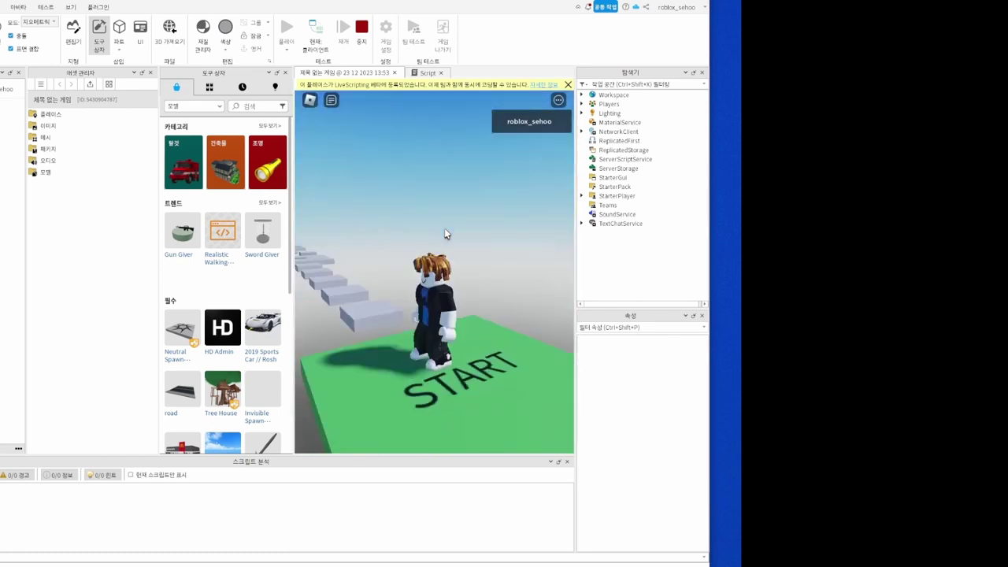
{"action": "left_click", "coordinate": [360, 33]}
- Playtest the course with the tall light-blue pillar, moving and jumping the avatar beside it, and stop the test
{"action": "right_click_drag", "start_coordinate": [408, 266], "coordinate": [408, 266]}
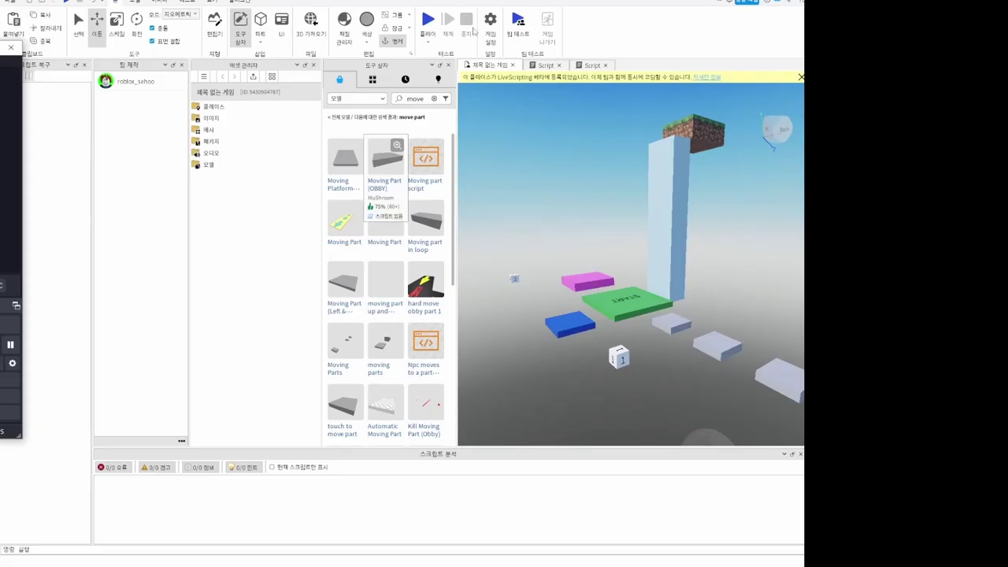
{"action": "left_click", "coordinate": [427, 18]}
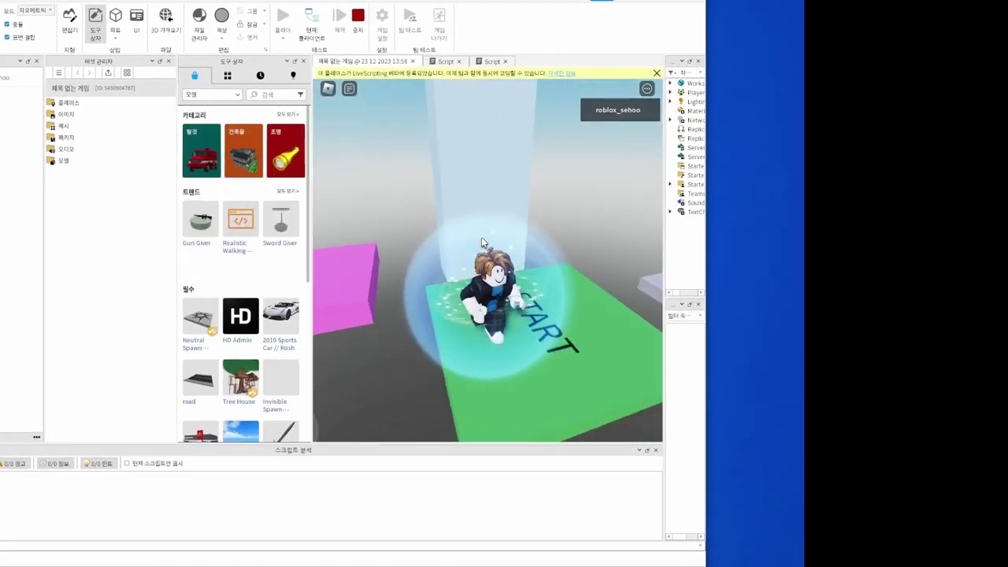
{"action": "key", "text": "w"}
{"action": "right_click_drag", "start_coordinate": [483, 243], "coordinate": [506, 169]}
{"action": "key", "text": "space"}
{"action": "key", "text": "s"}
{"action": "key", "text": "w"}
{"action": "right_click_drag", "start_coordinate": [482, 243], "coordinate": [482, 243]}
{"action": "key", "text": "w"}
{"action": "right_click_drag", "start_coordinate": [506, 180], "coordinate": [511, 241]}
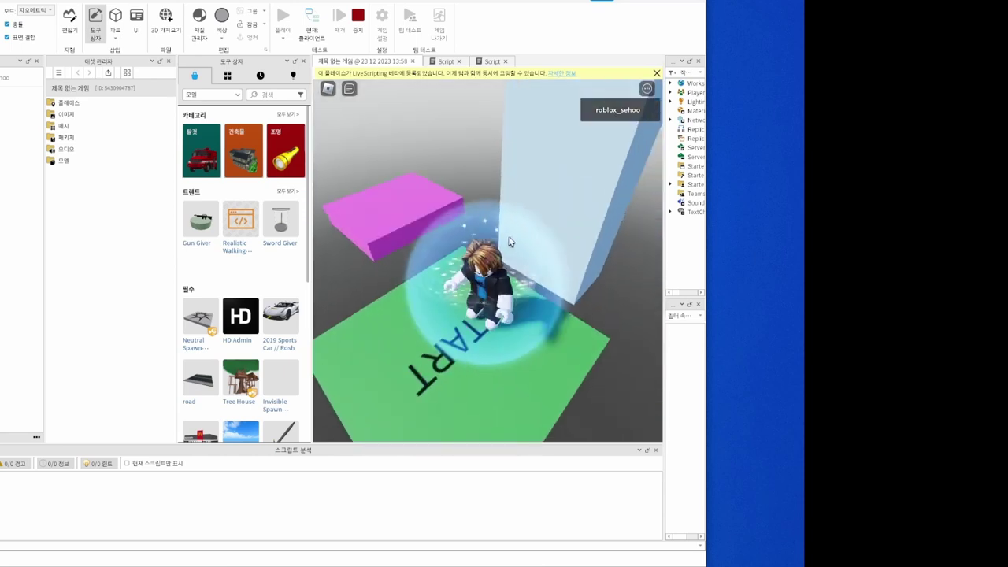
{"action": "left_click", "coordinate": [358, 15]}
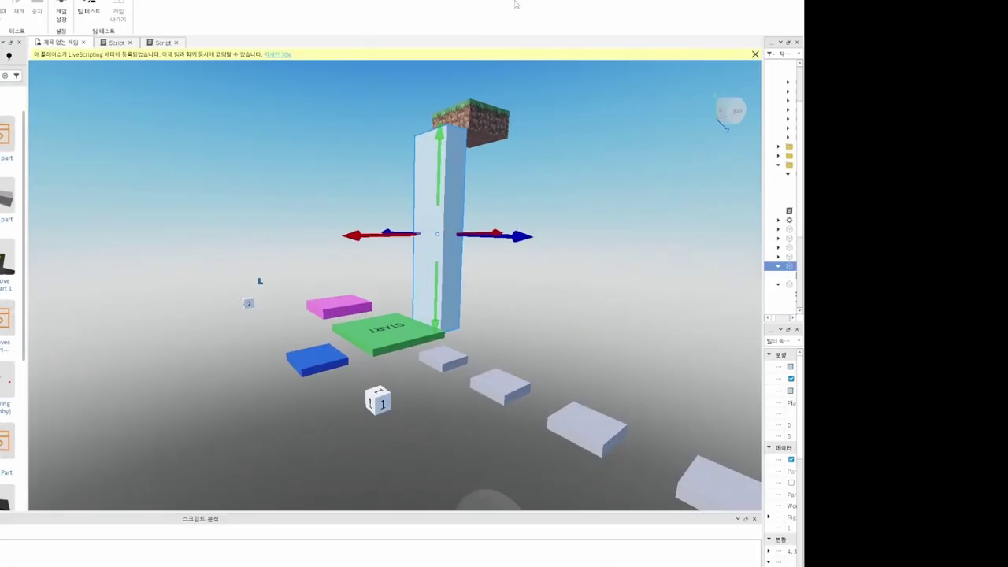
- Widen the Explorer, open the tall pillar's script, and examine its Touched and TouchEnded handlers
{"action": "right_click_drag", "start_coordinate": [626, 213], "coordinate": [625, 214]}
{"action": "left_click_drag", "start_coordinate": [762, 180], "coordinate": [621, 180]}
{"action": "double_click", "coordinate": [670, 275]}
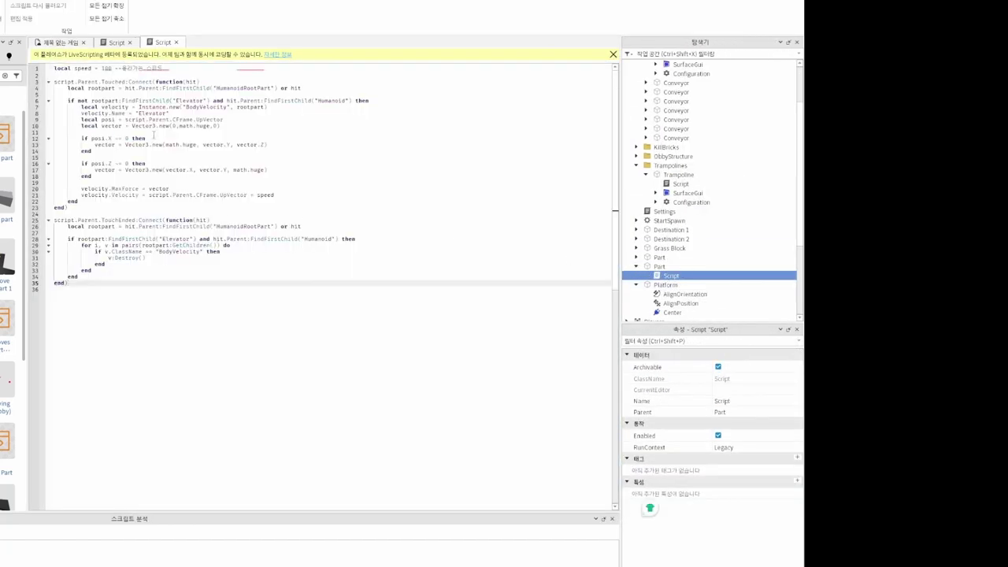
{"action": "left_click_drag", "start_coordinate": [77, 82], "coordinate": [122, 88]}
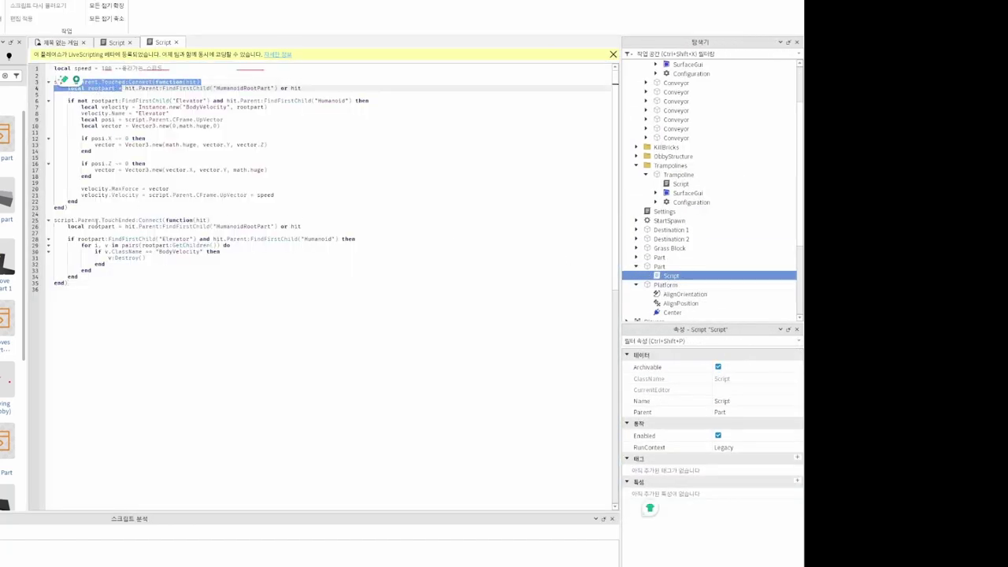
{"action": "left_click_drag", "start_coordinate": [94, 219], "coordinate": [145, 226]}
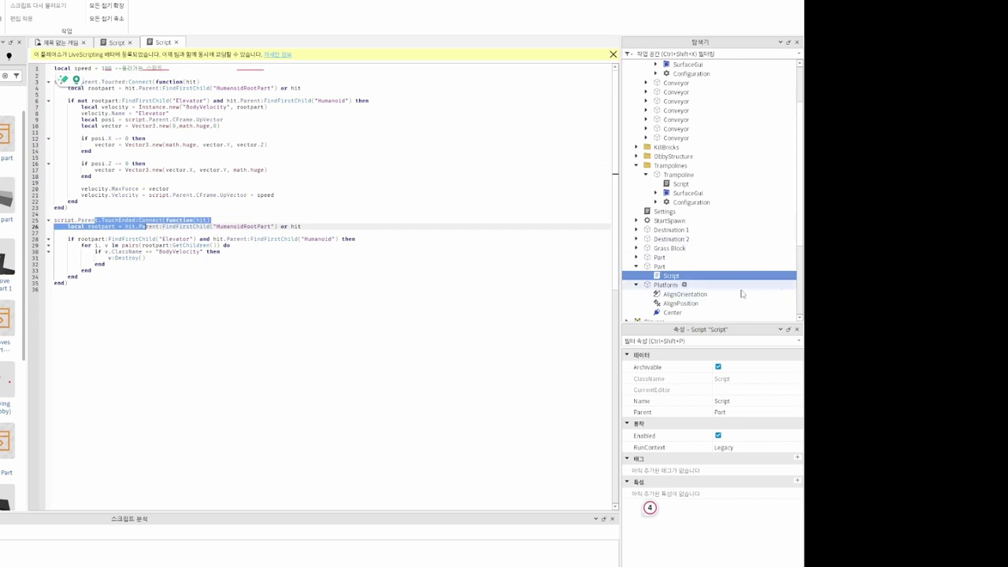
- Check the tall pillar part's collision and anchoring properties, and reselect its script
{"action": "left_click", "coordinate": [657, 269]}
{"action": "scroll", "coordinate": [764, 422], "scroll_direction": "down", "scroll_amount": 10}
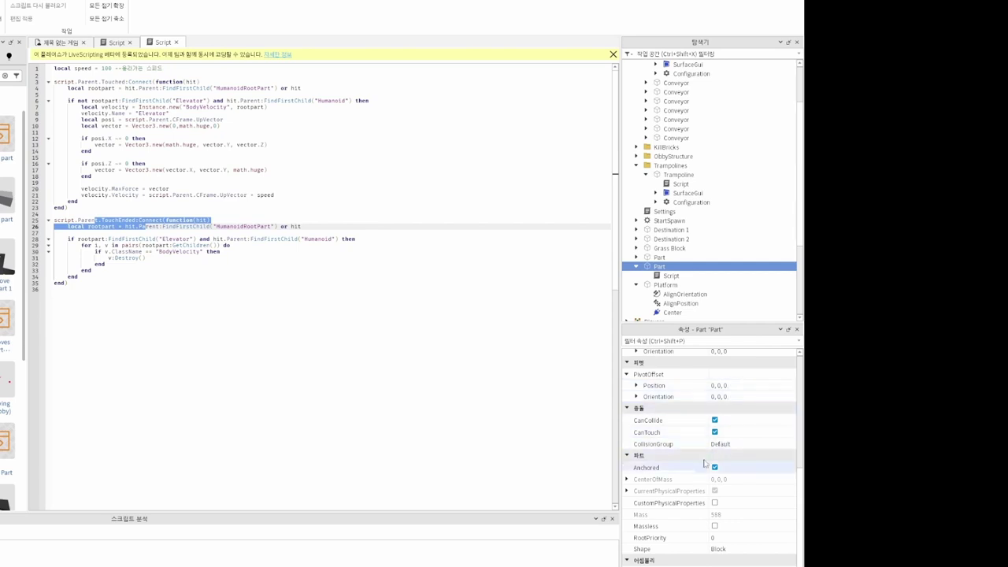
{"action": "left_click", "coordinate": [668, 275]}
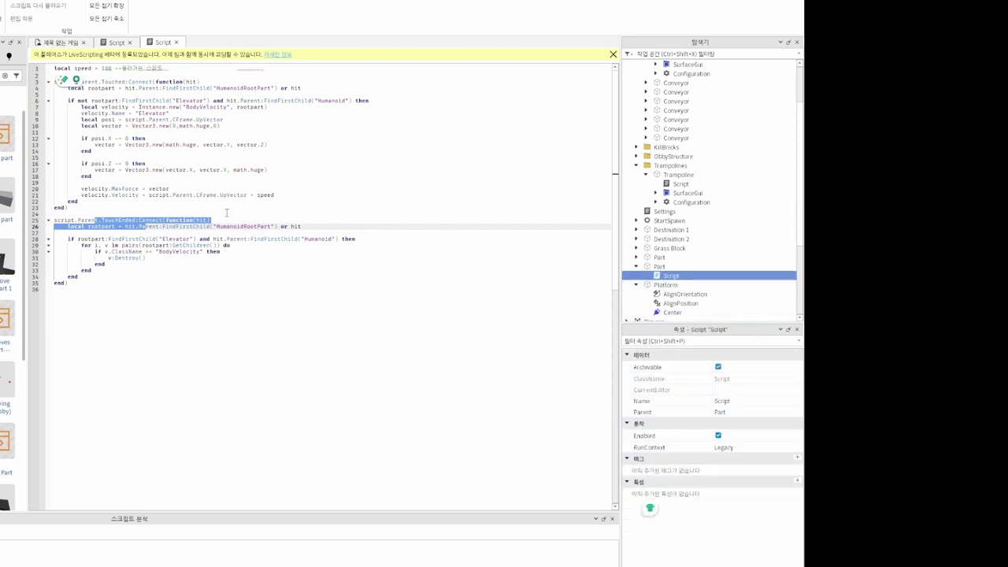
- Examine the pillar script's Elevator body velocity code, its MaxForce and Velocity lines, and the TouchEnded block
{"action": "left_click", "coordinate": [186, 133]}
{"action": "mouse_move", "coordinate": [67, 100]}
{"action": "left_mouse_down"}
{"action": "mouse_move", "coordinate": [203, 88]}
{"action": "mouse_move", "coordinate": [157, 93]}
{"action": "mouse_move", "coordinate": [384, 98]}
{"action": "mouse_move", "coordinate": [196, 128]}
{"action": "mouse_move", "coordinate": [138, 120]}
{"action": "left_mouse_up"}
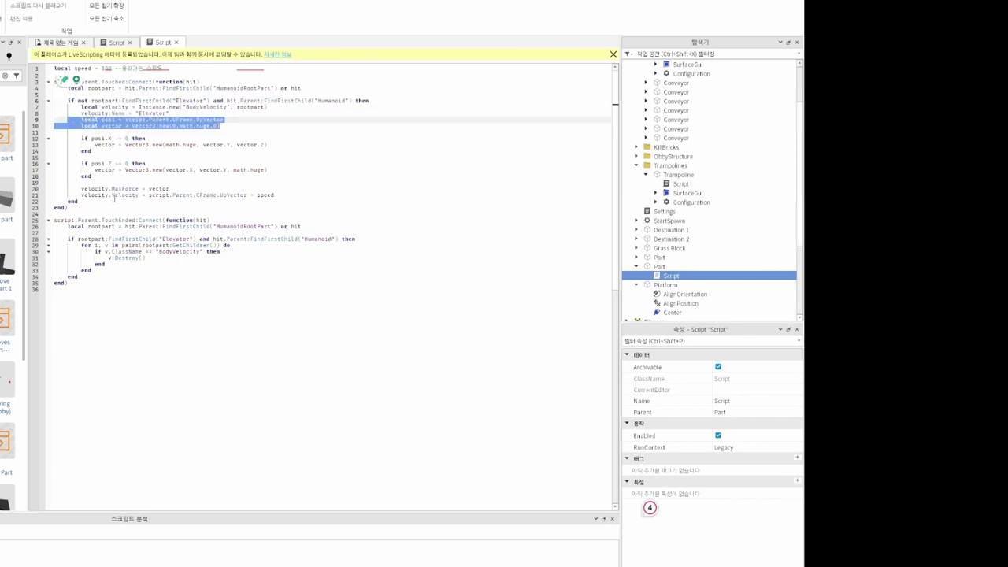
{"action": "left_click", "coordinate": [81, 188]}
{"action": "left_click_drag", "start_coordinate": [210, 189], "coordinate": [304, 202]}
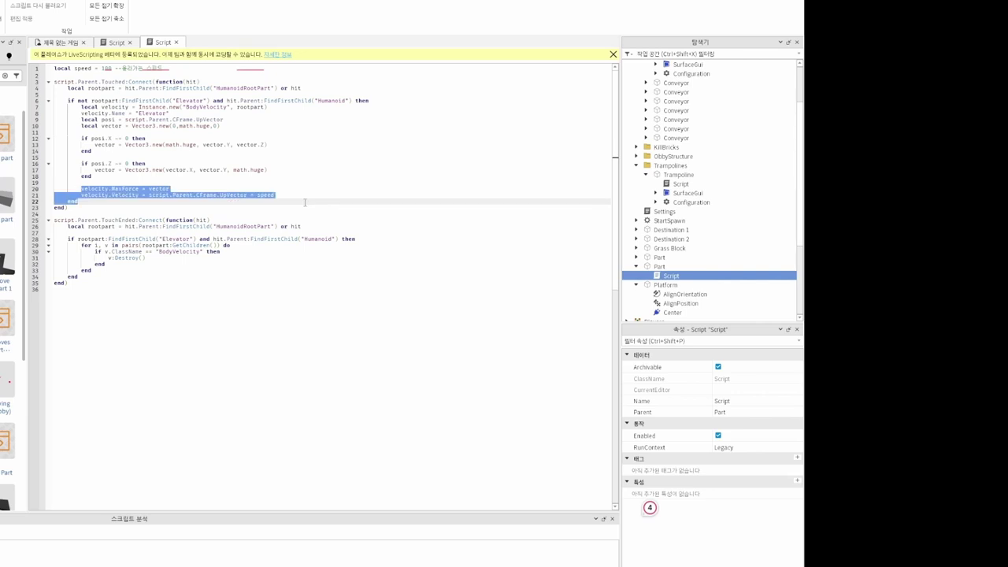
{"action": "left_click_drag", "start_coordinate": [70, 226], "coordinate": [76, 252]}
- Select a purple conveyor in the 3D view, open its script, and examine the Vector3 arguments of its Velocity line
{"action": "left_click", "coordinate": [59, 43]}
{"action": "right_click_drag", "start_coordinate": [446, 252], "coordinate": [446, 252]}
{"action": "key", "text": "w"}
{"action": "key", "text": "w"}
{"action": "right_click_drag", "start_coordinate": [411, 316], "coordinate": [384, 338]}
{"action": "key", "text": "s"}
{"action": "left_click", "coordinate": [364, 287]}
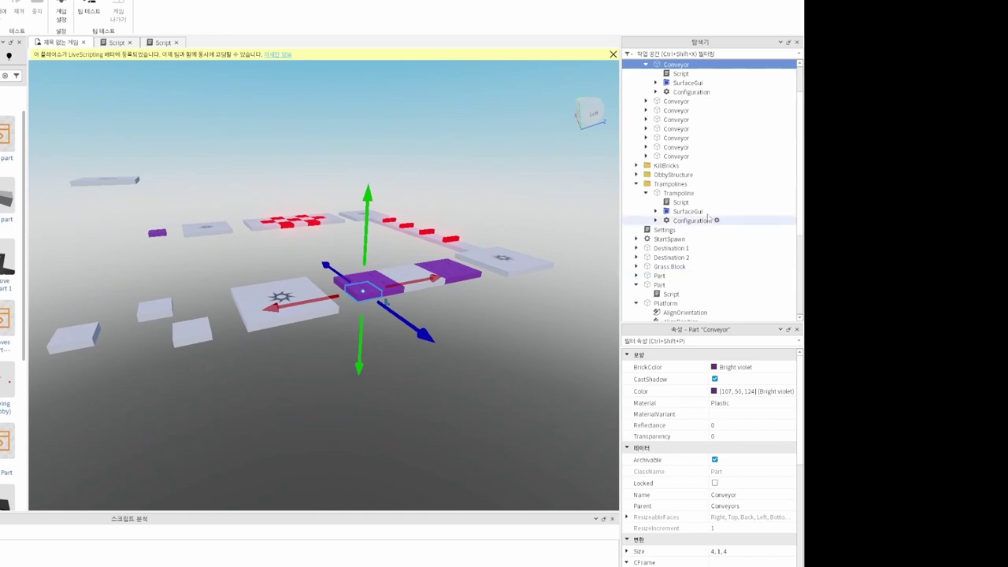
{"action": "left_click", "coordinate": [677, 73]}
{"action": "double_click", "coordinate": [674, 74]}
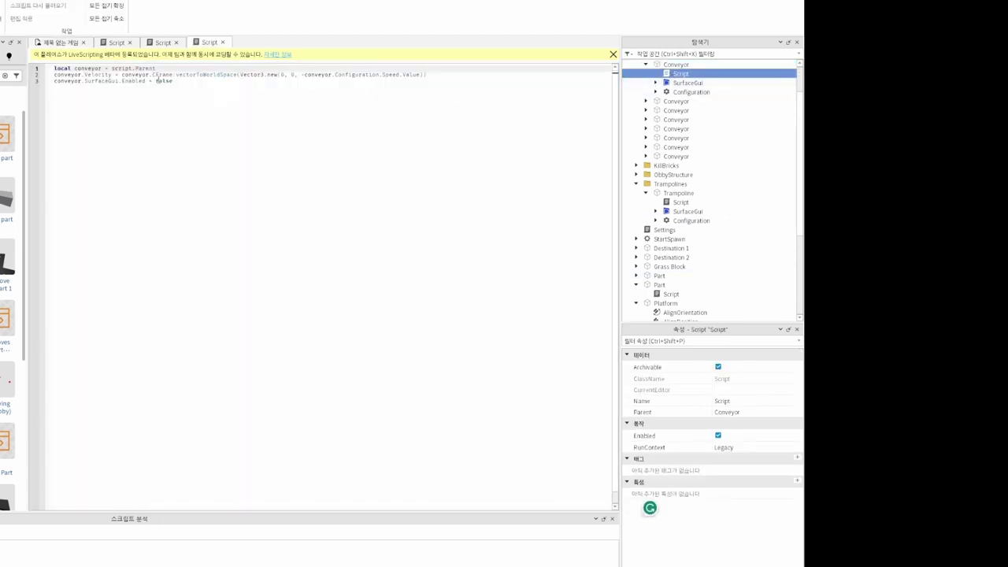
{"action": "mouse_move", "coordinate": [426, 74]}
{"action": "left_mouse_down"}
{"action": "mouse_move", "coordinate": [191, 74]}
{"action": "mouse_move", "coordinate": [416, 74]}
{"action": "mouse_move", "coordinate": [278, 78]}
{"action": "left_mouse_up"}
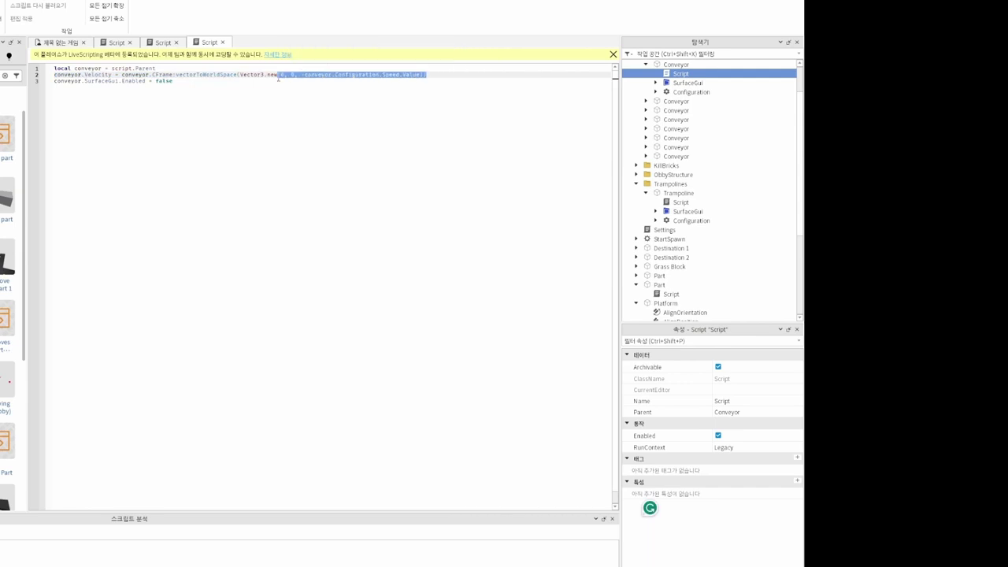
{"action": "left_click", "coordinate": [284, 68]}
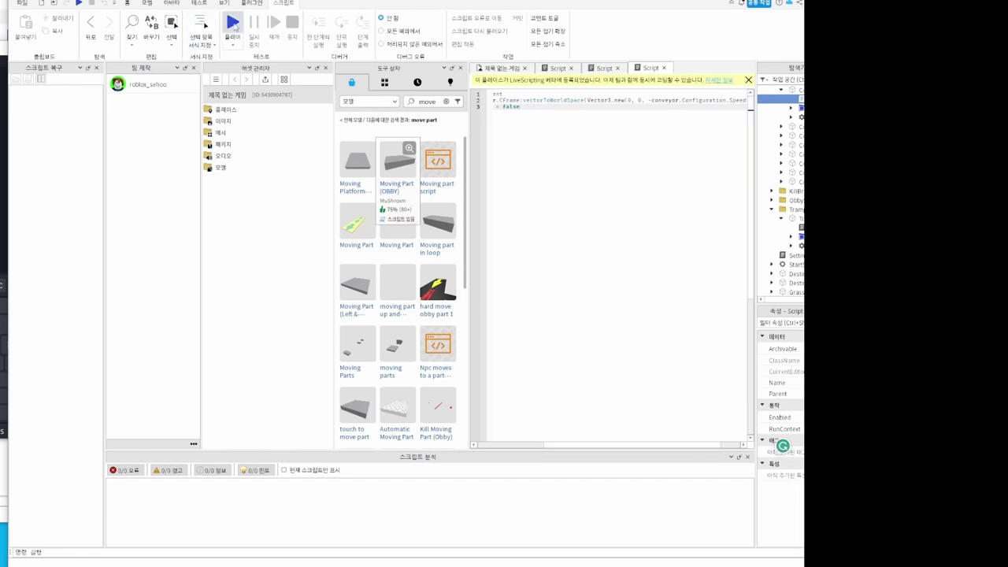
- Start a playtest and jump the avatar over the stepping platforms onto the purple conveyor
{"action": "left_click", "coordinate": [233, 24]}
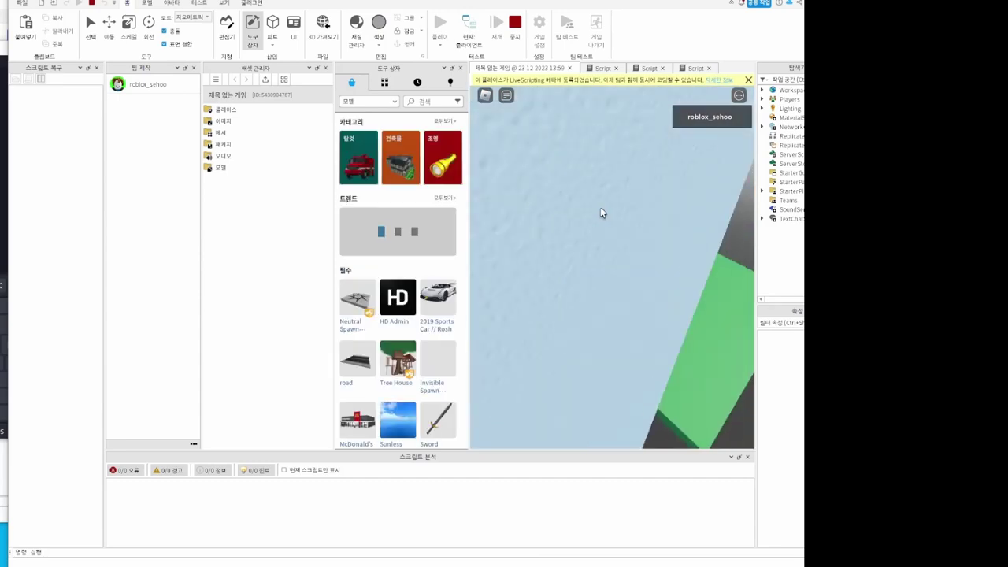
{"action": "key", "text": "w"}
{"action": "key", "text": "space"}
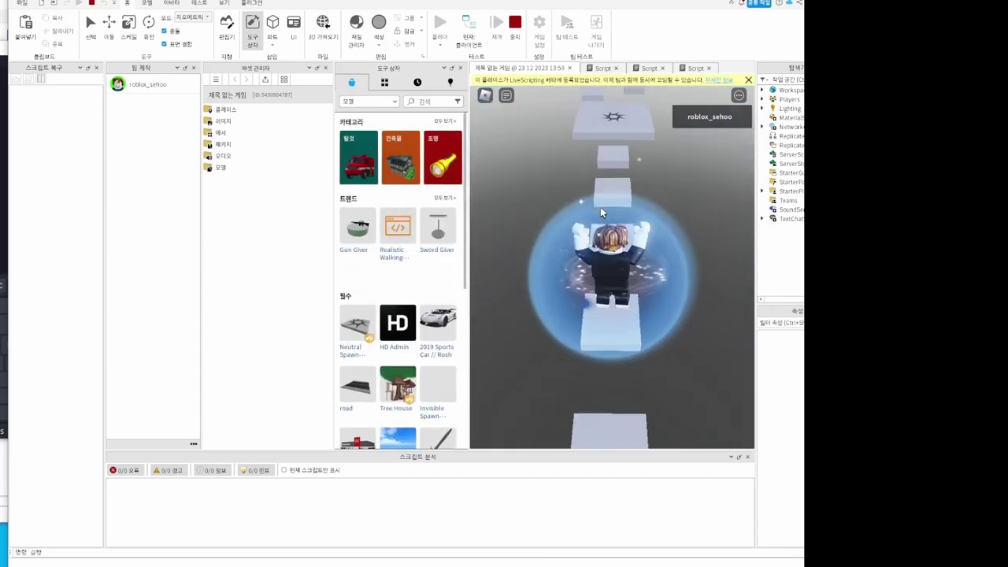
{"action": "key", "text": "w"}
{"action": "key", "text": "space"}
{"action": "key", "text": "space"}
{"action": "key", "text": "space"}
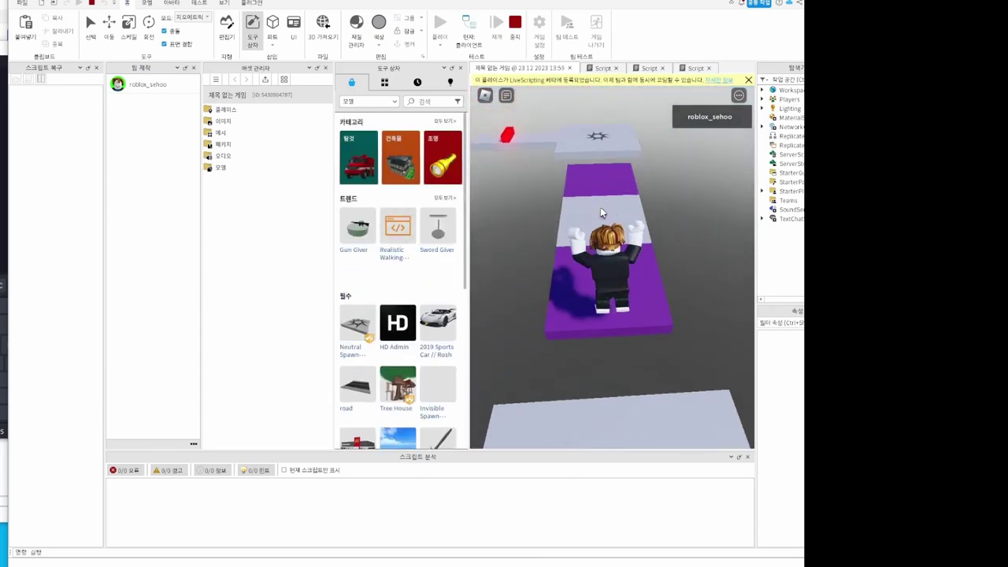
- Move the avatar past the conveyors, the red-striped walkway and the red checkered platform to the following checkpoint
{"action": "key", "text": "w"}
{"action": "key", "text": "w"}
{"action": "key", "text": "w"}
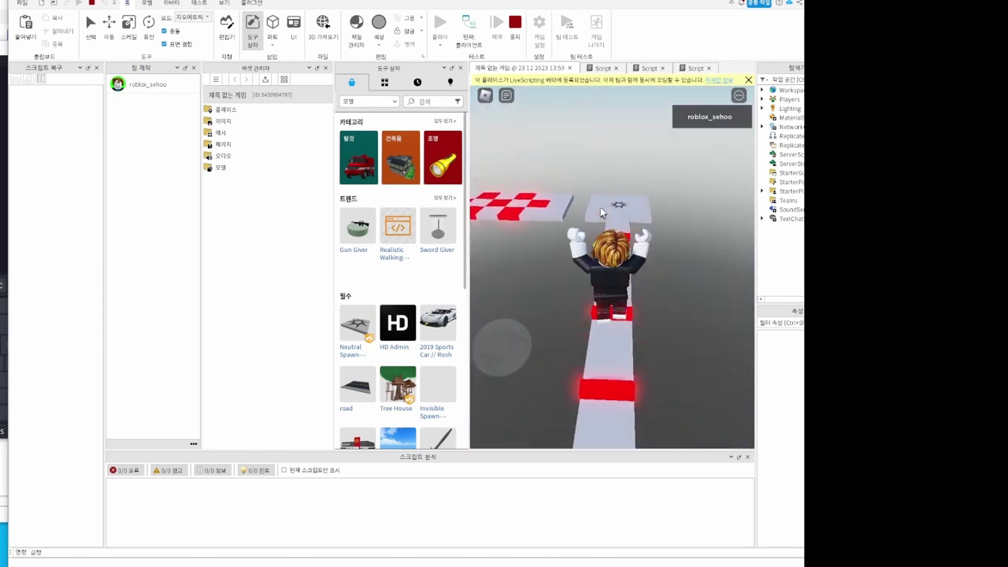
{"action": "key", "text": "w"}
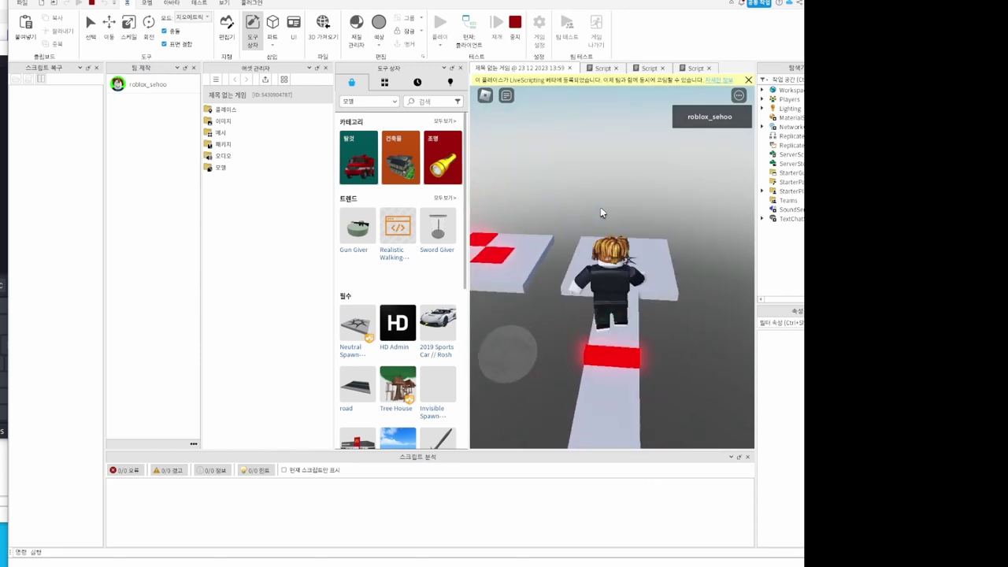
{"action": "key", "text": "w"}
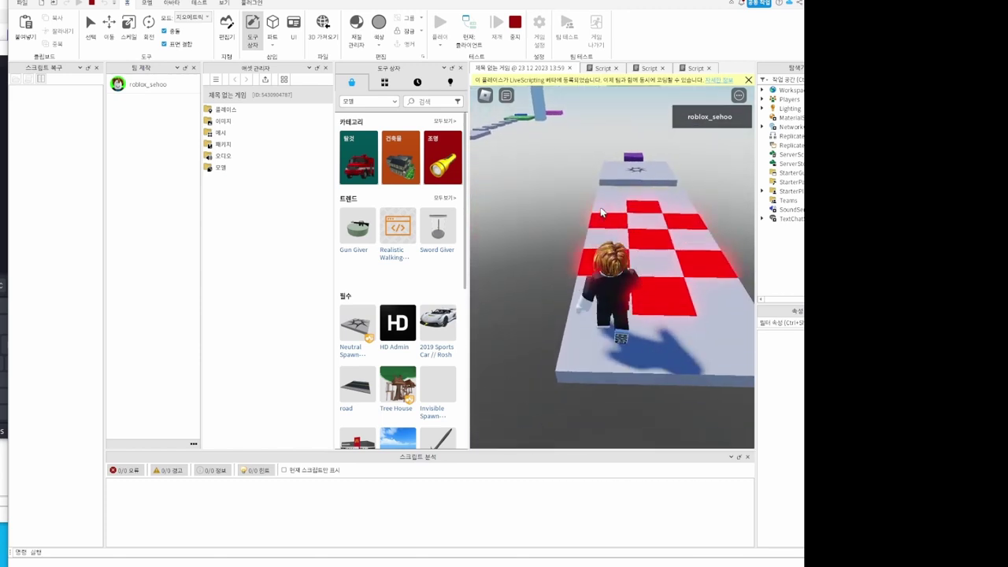
{"action": "key", "text": "w"}
{"action": "key", "text": "space"}
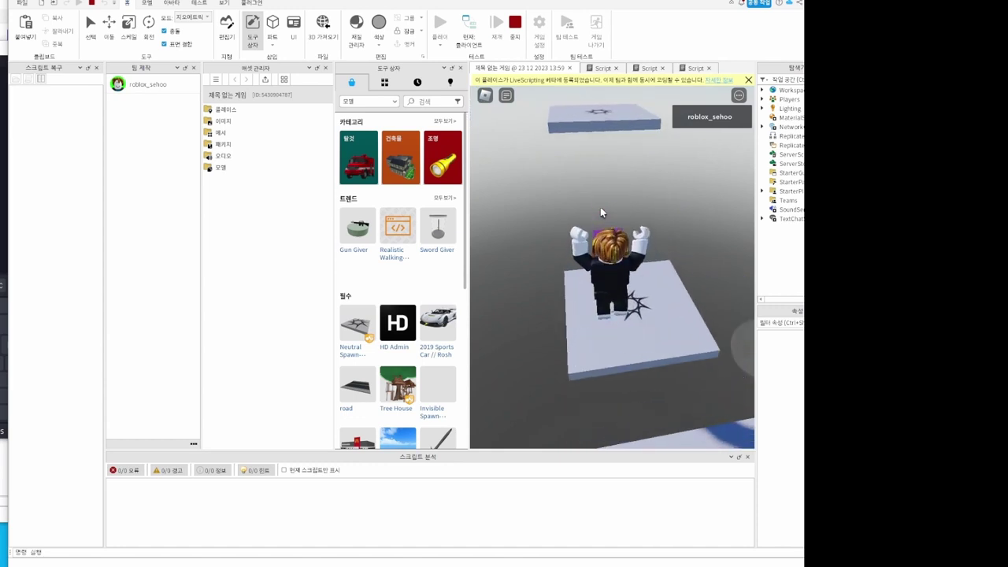
- Test the purple trampoline area and the red kill bricks on the checkered platform with the avatar, and stop the playtest
{"action": "key", "text": "w"}
{"action": "key", "text": "space"}
{"action": "right_click_drag", "start_coordinate": [600, 209], "coordinate": [601, 210]}
{"action": "key", "text": "w"}
{"action": "key", "text": "space"}
{"action": "key", "text": "w"}
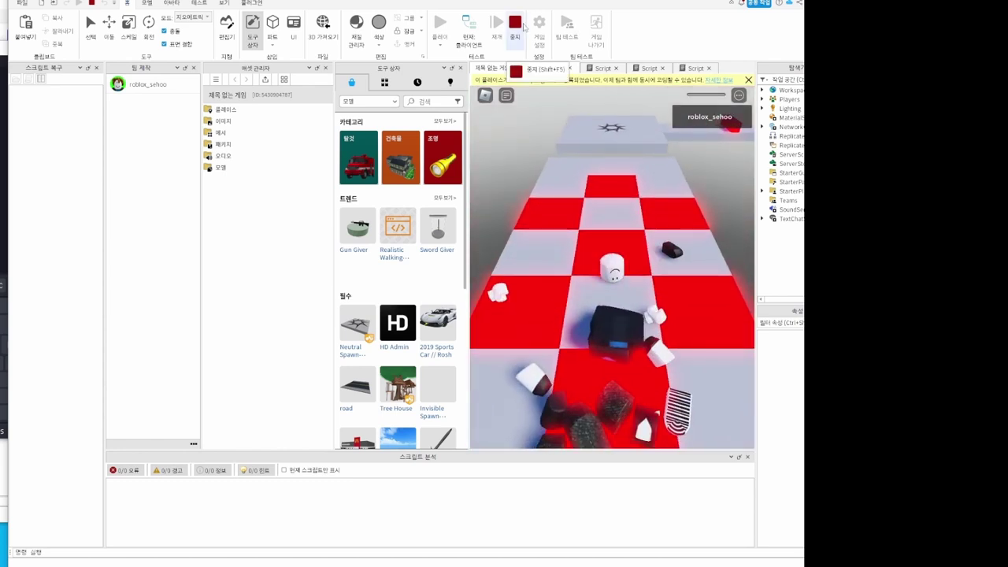
{"action": "left_click", "coordinate": [522, 26]}
- Select another purple conveyor in the same strip, open its script, and examine the Vector3 components of its velocity
{"action": "left_click", "coordinate": [566, 279]}
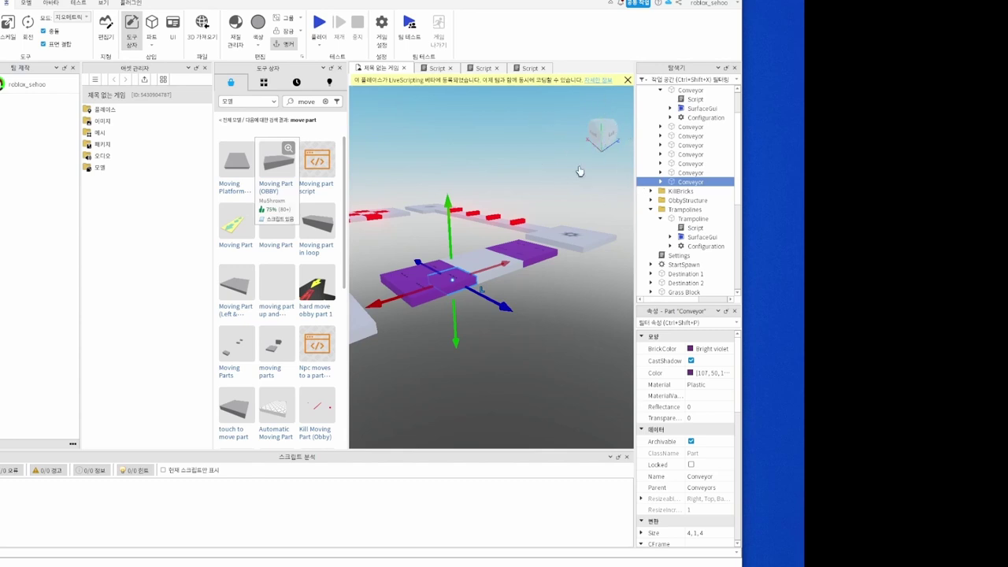
{"action": "right_click_drag", "start_coordinate": [491, 173], "coordinate": [489, 172]}
{"action": "right_click_drag", "start_coordinate": [540, 231], "coordinate": [540, 237]}
{"action": "key", "text": "a"}
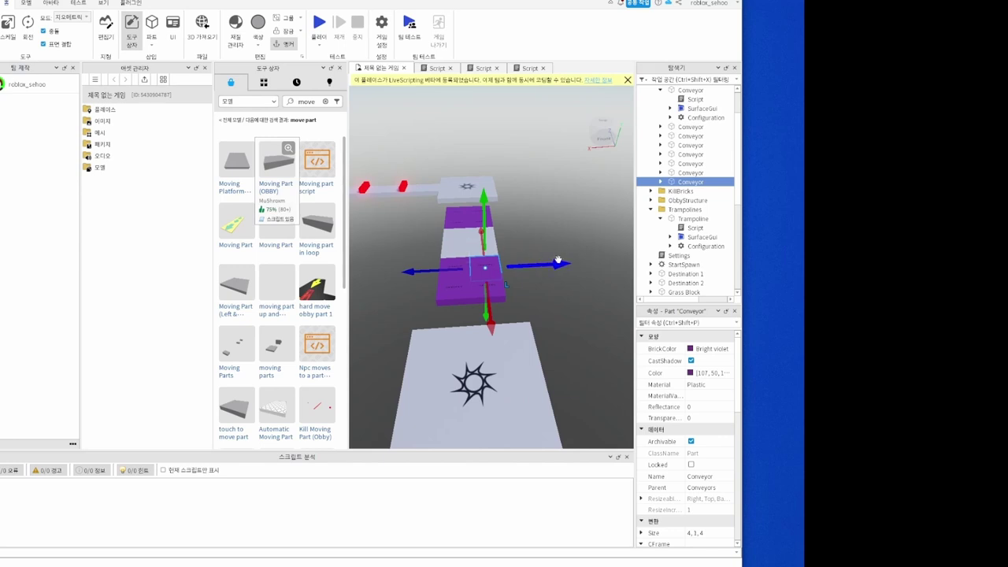
{"action": "right_click_drag", "start_coordinate": [544, 237], "coordinate": [544, 237]}
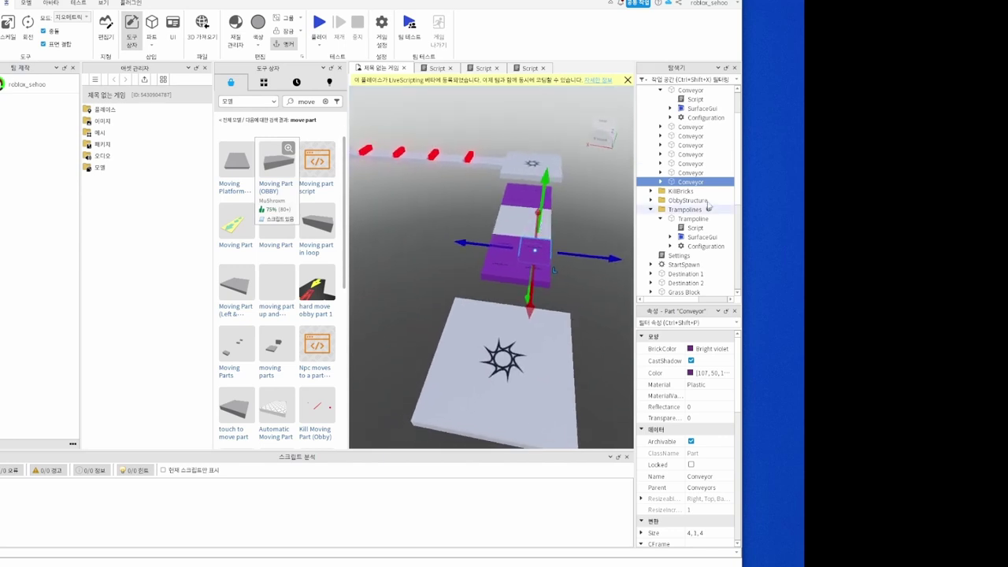
{"action": "left_click", "coordinate": [660, 182]}
{"action": "double_click", "coordinate": [693, 191]}
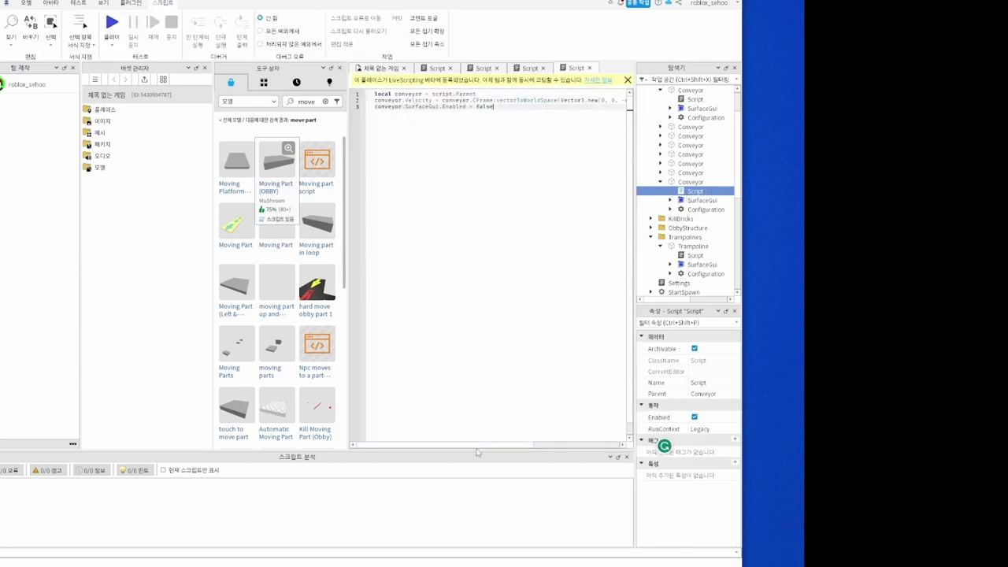
{"action": "left_click_drag", "start_coordinate": [486, 446], "coordinate": [531, 448]}
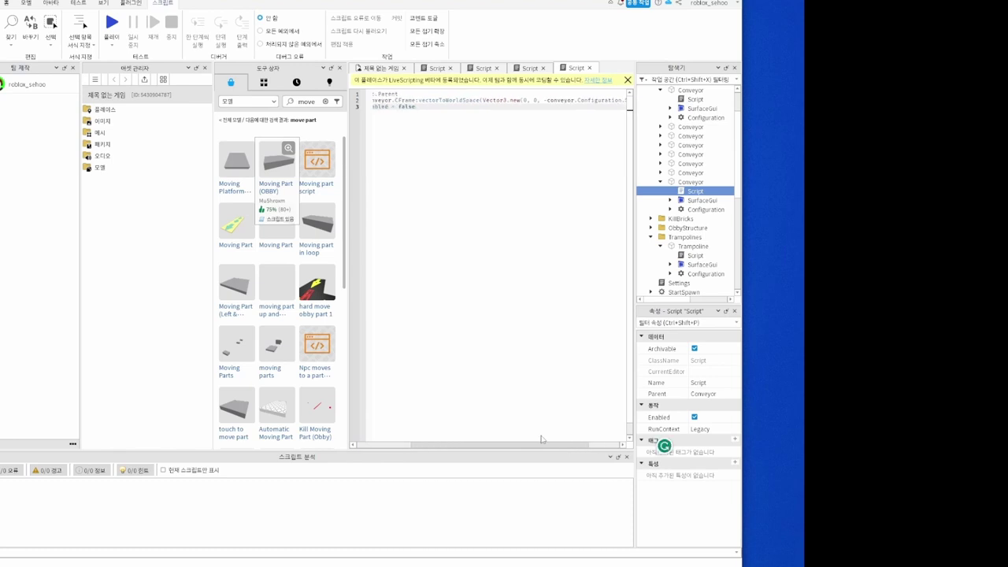
{"action": "left_click_drag", "start_coordinate": [532, 438], "coordinate": [502, 435]}
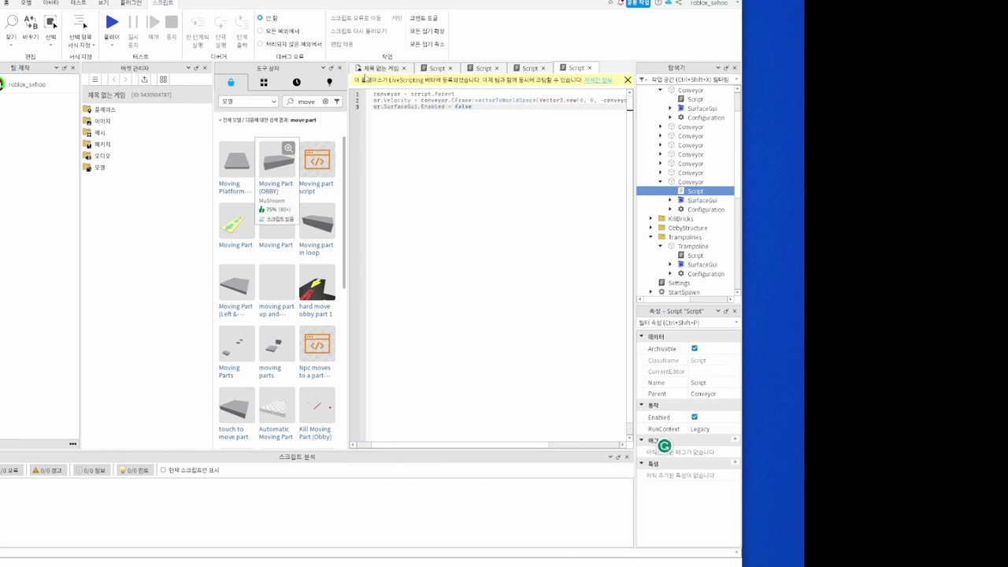
{"action": "double_click", "coordinate": [590, 100]}
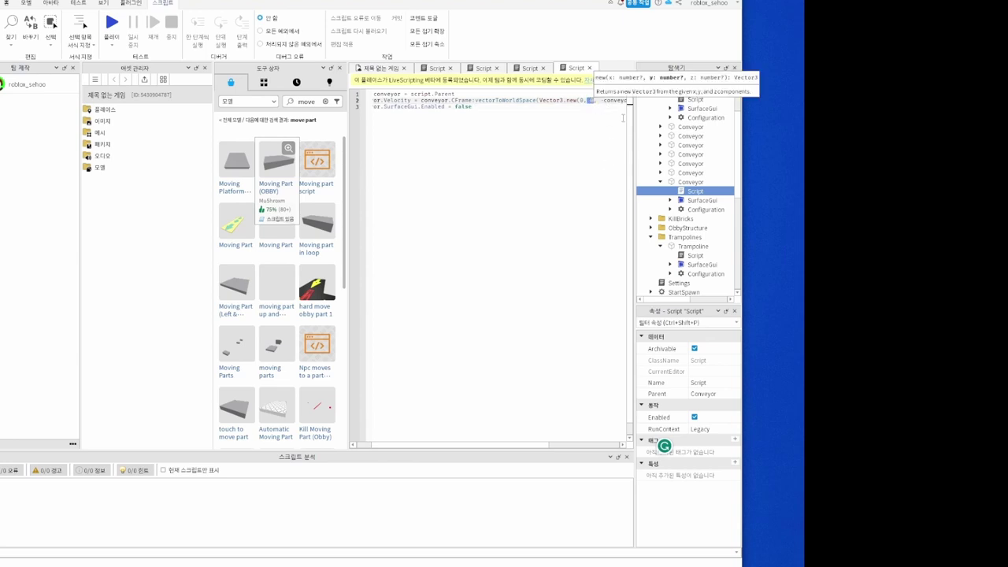
- Select the purple trampoline in the 3D view, open its script, and examine the line using BounceSpeed
{"action": "left_click", "coordinate": [376, 69]}
{"action": "mouse_move", "coordinate": [543, 189]}
{"action": "right_mouse_down"}
{"action": "mouse_move", "coordinate": [545, 169]}
{"action": "mouse_move", "coordinate": [523, 185]}
{"action": "right_mouse_up"}
{"action": "left_click", "coordinate": [448, 210]}
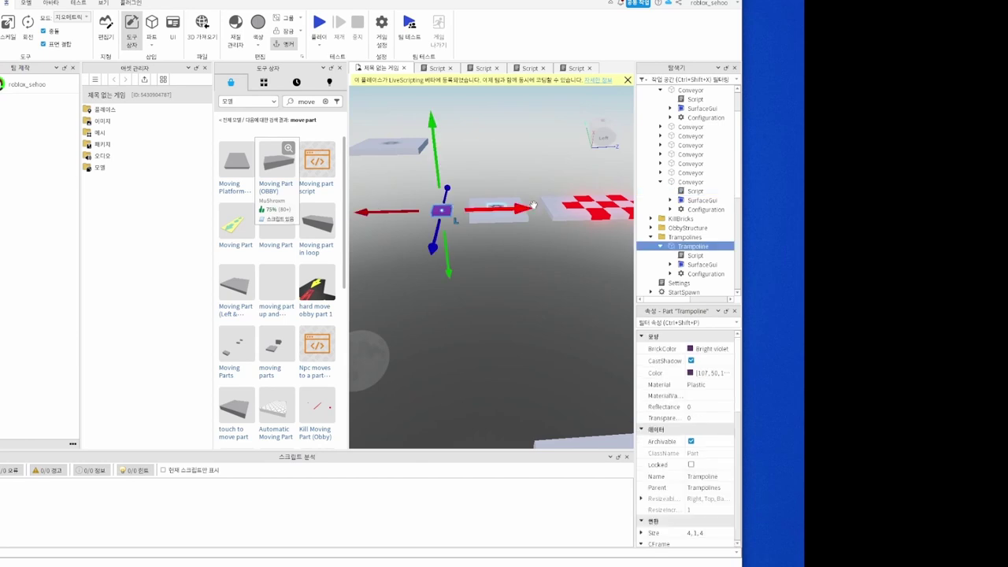
{"action": "double_click", "coordinate": [691, 255]}
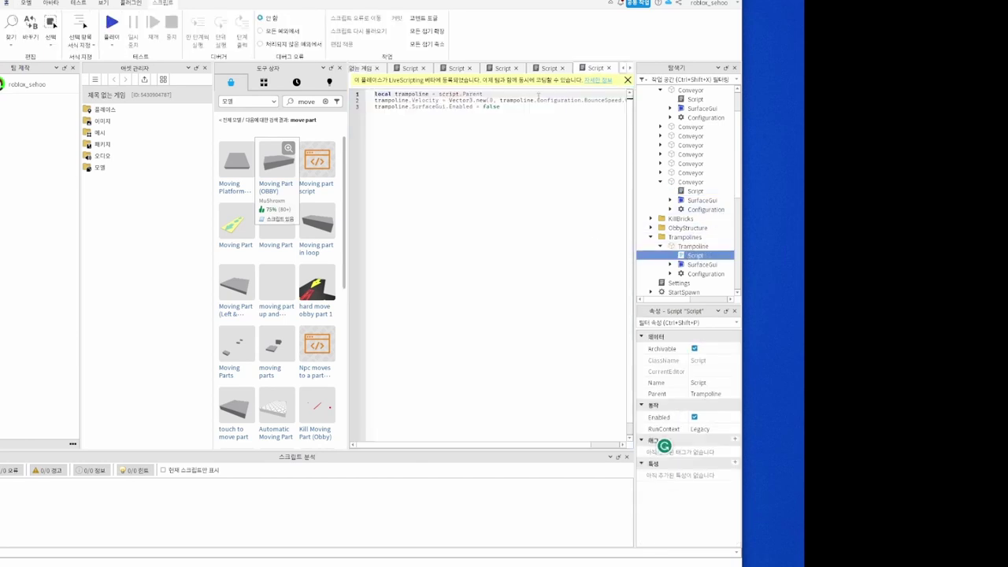
{"action": "left_click_drag", "start_coordinate": [506, 439], "coordinate": [563, 441]}
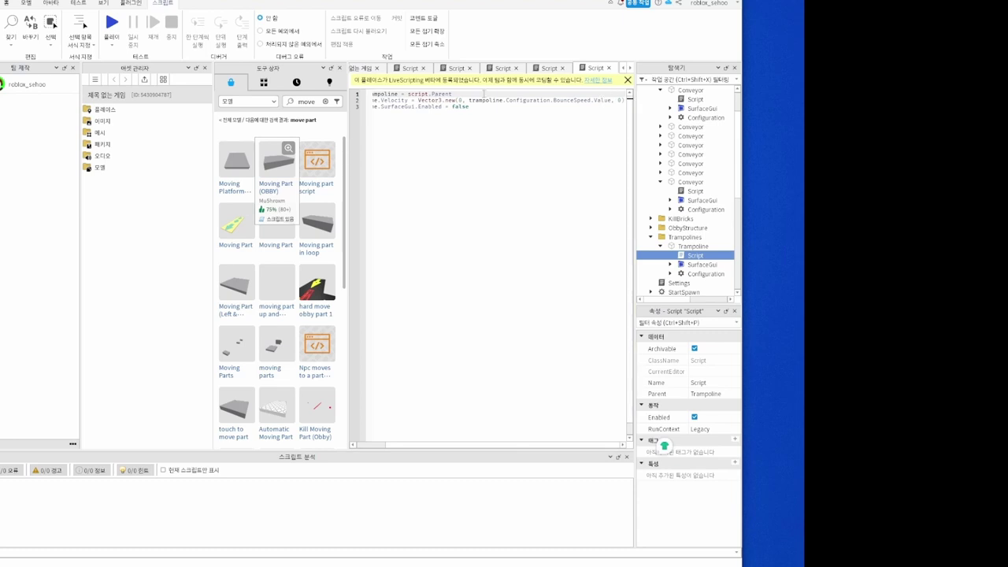
- Select a red kill brick on the striped walkway and open its KillScript
{"action": "left_click", "coordinate": [360, 69]}
{"action": "right_click_drag", "start_coordinate": [500, 175], "coordinate": [496, 164]}
{"action": "key", "text": "w"}
{"action": "key", "text": "d"}
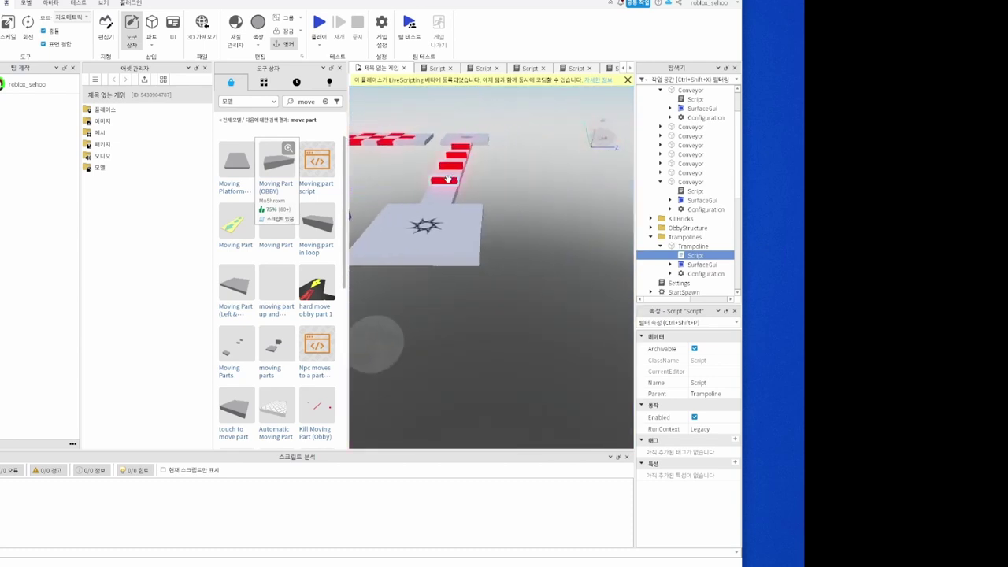
{"action": "left_click", "coordinate": [448, 179]}
{"action": "double_click", "coordinate": [685, 237]}
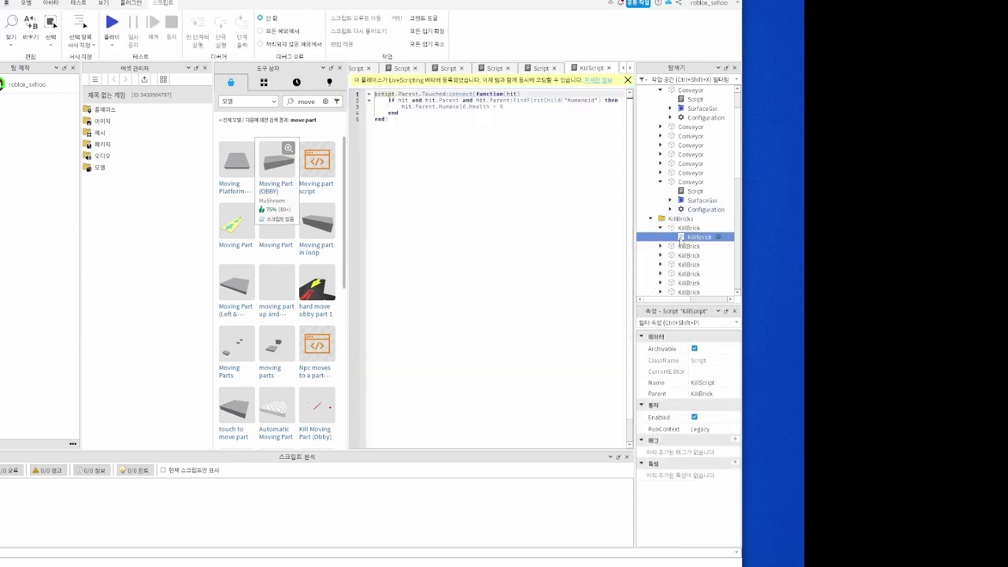
- Examine the KillScript's Humanoid check and Health = 0 line, and return to the 3D view
{"action": "left_click_drag", "start_coordinate": [410, 100], "coordinate": [612, 102]}
{"action": "left_click_drag", "start_coordinate": [518, 115], "coordinate": [364, 103]}
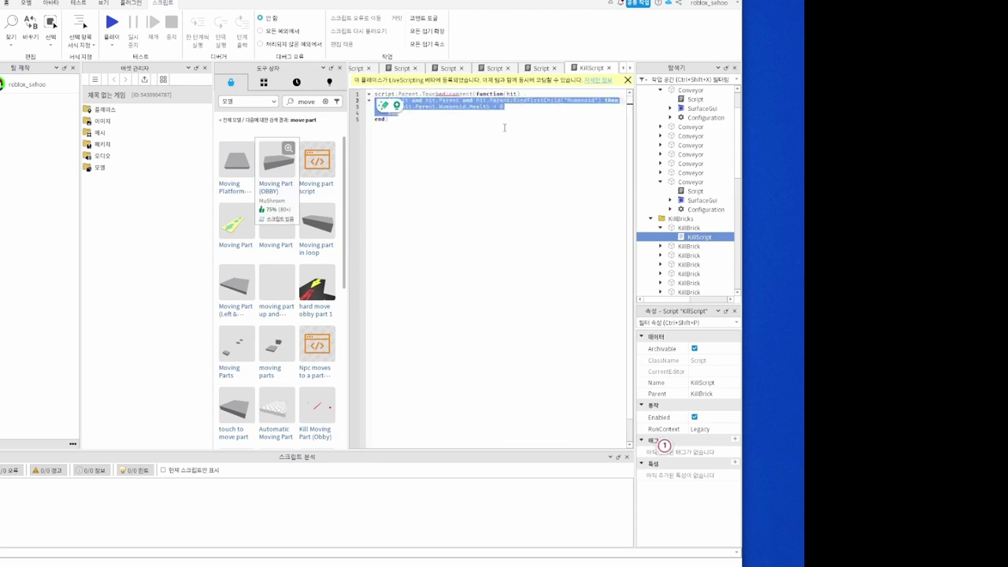
{"action": "left_click_drag", "start_coordinate": [509, 108], "coordinate": [496, 107]}
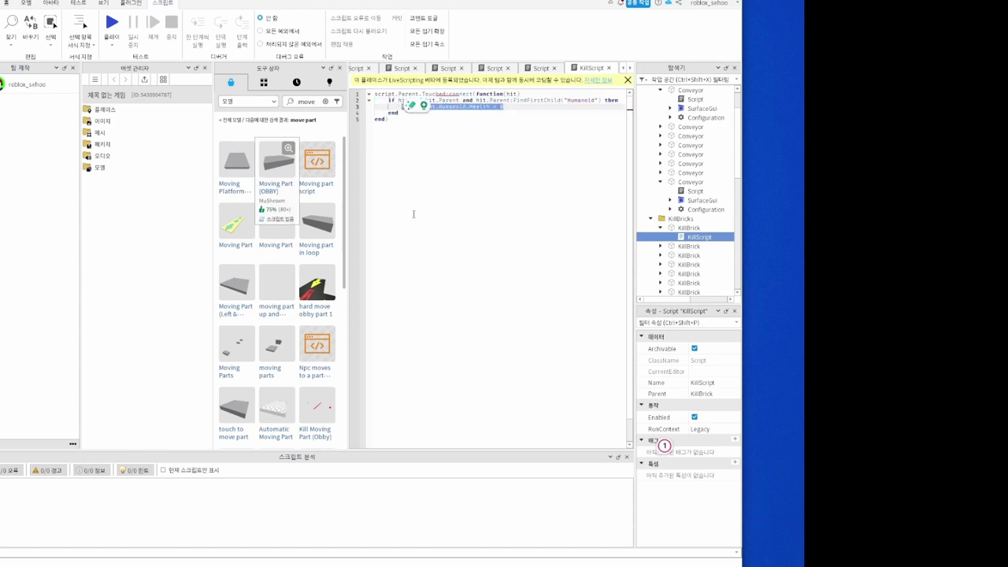
{"action": "left_click", "coordinate": [359, 69]}
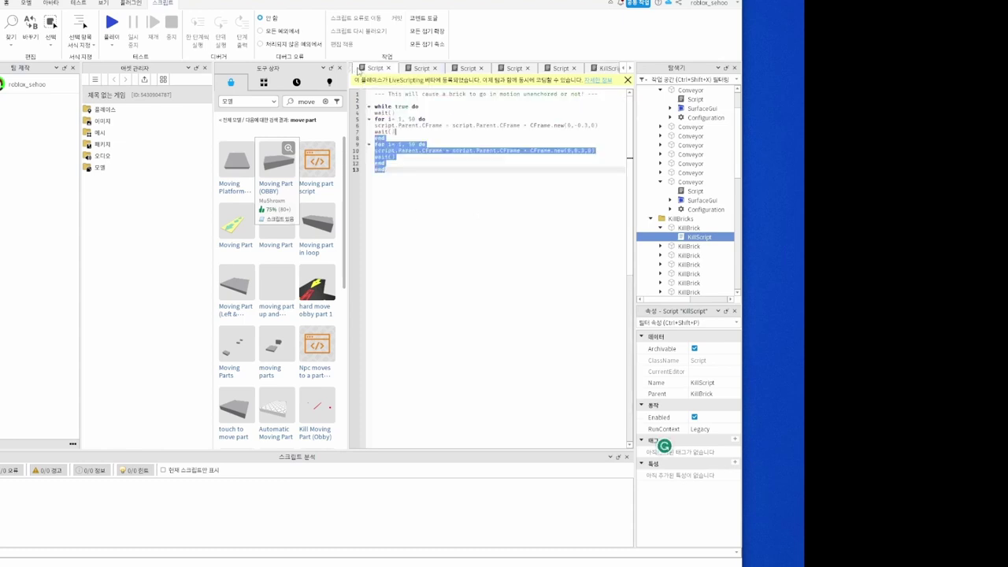
{"action": "left_click", "coordinate": [388, 69]}
{"action": "left_click", "coordinate": [362, 69]}
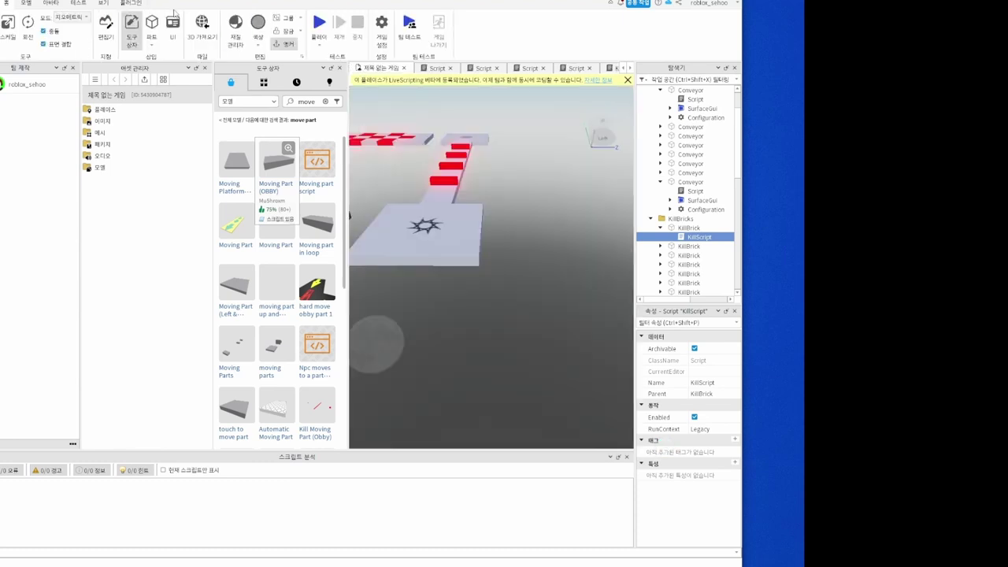
- Run a brief playtest of the obby from the START platform and return to editing
{"action": "left_click", "coordinate": [318, 22]}
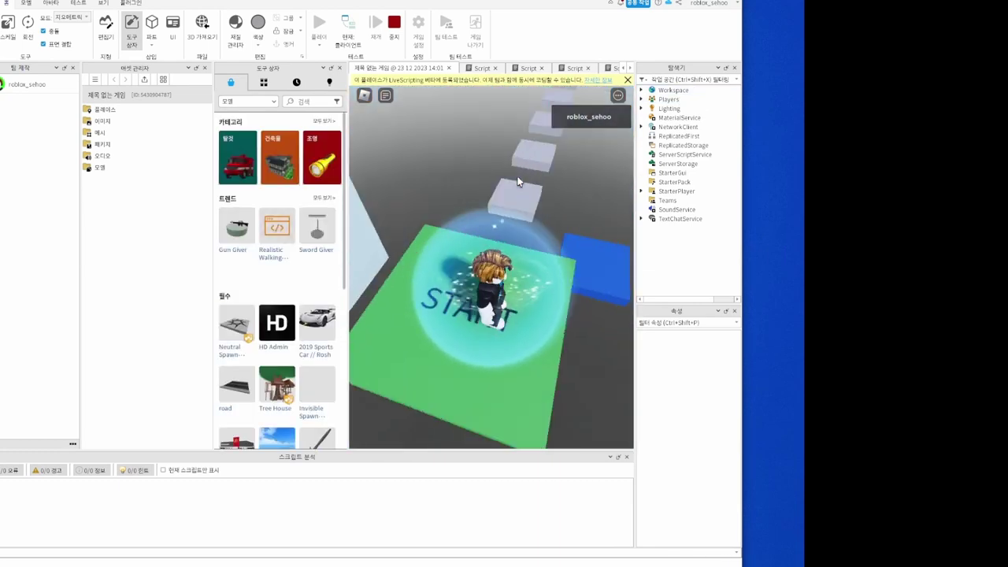
{"action": "right_click_drag", "start_coordinate": [489, 312], "coordinate": [489, 312]}
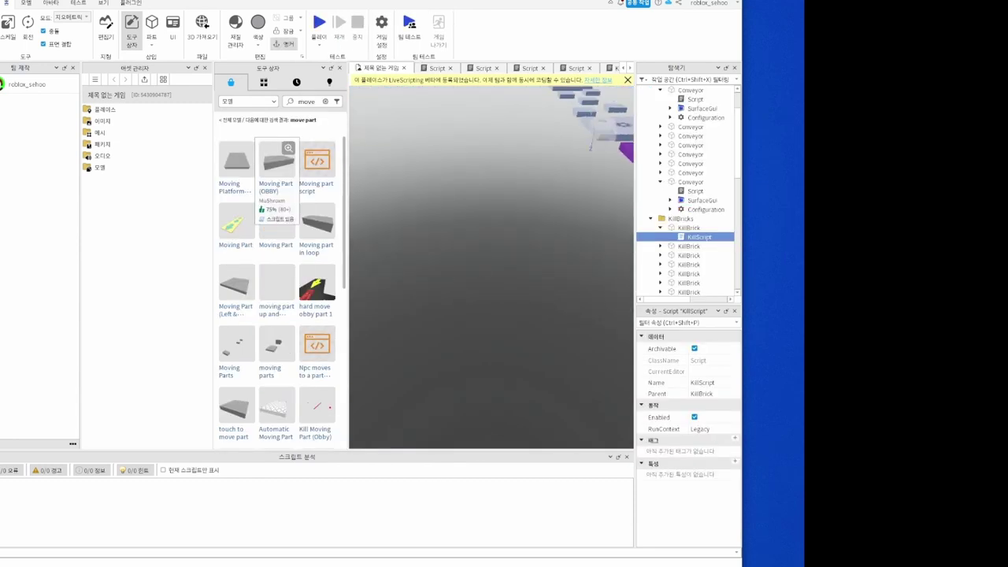
- Switch to the "open" place, start a playtest, and walk to the green wall to trigger its item button
{"action": "key", "text": "alt+Tab"}
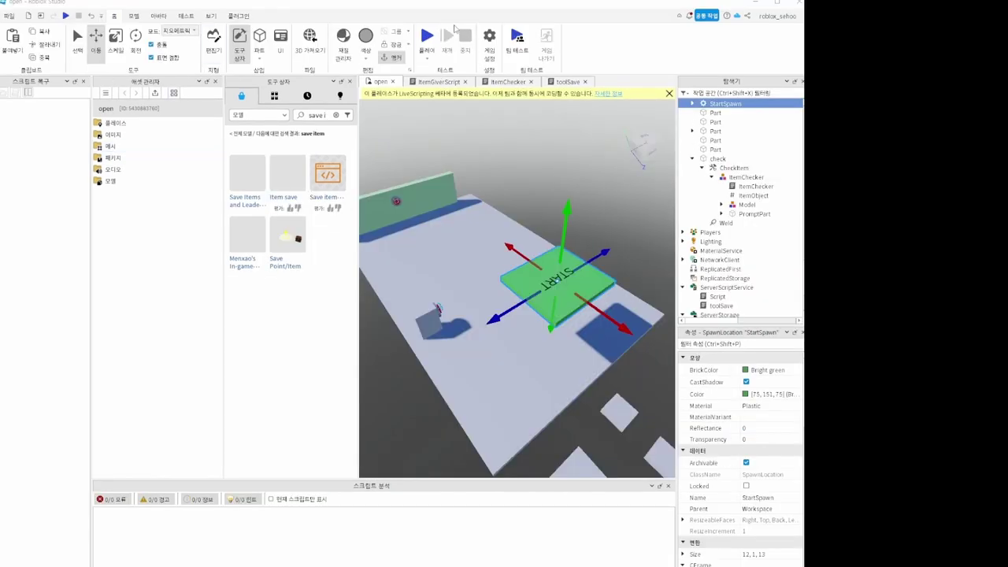
{"action": "left_click", "coordinate": [426, 36]}
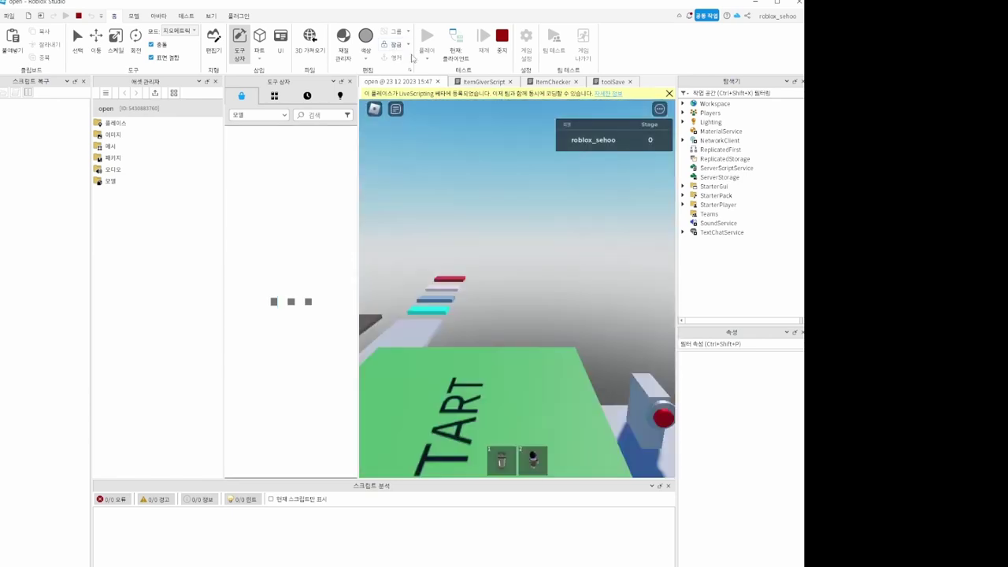
{"action": "key", "text": "w"}
{"action": "right_click_drag", "start_coordinate": [525, 280], "coordinate": [525, 280]}
{"action": "key", "text": "w"}
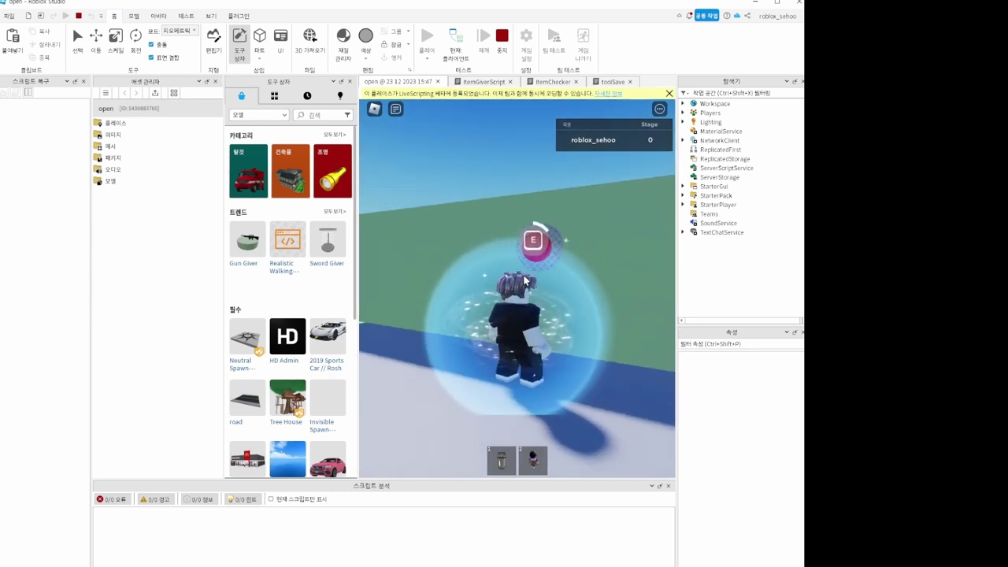
{"action": "key", "text": "e"}
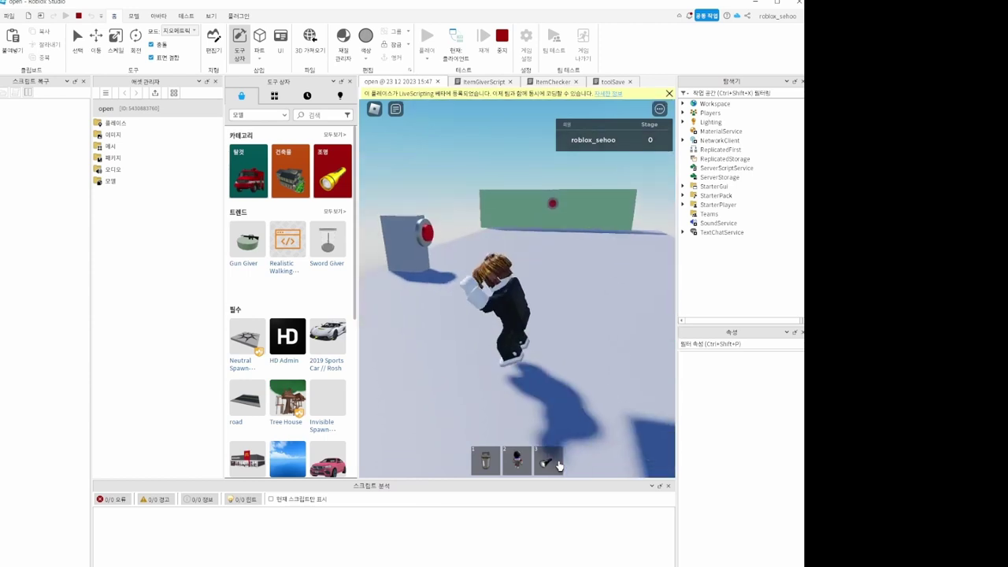
- Walk toward the green wall again and end the playtest
{"action": "key", "text": "w"}
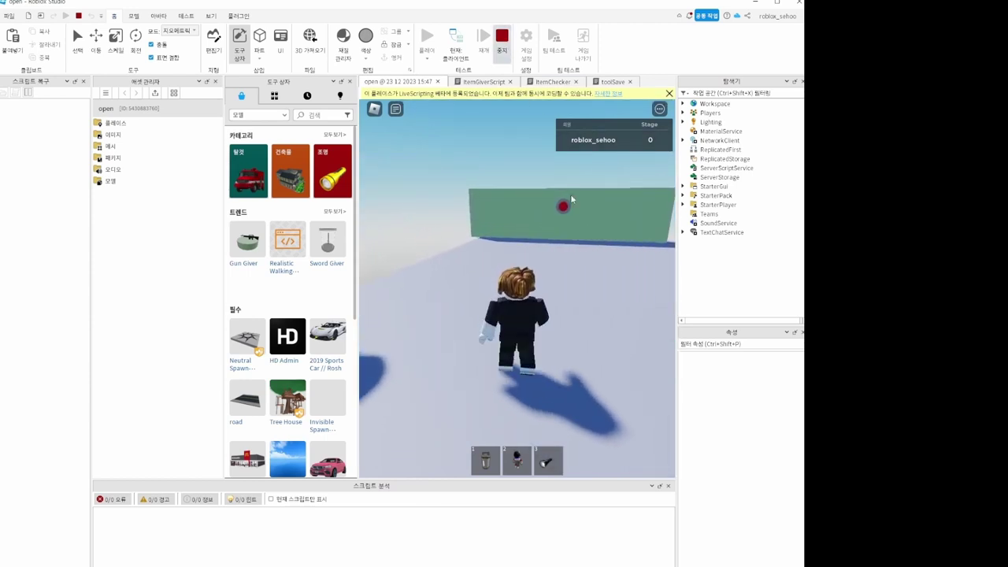
{"action": "key", "text": "shift+F5"}
{"action": "key", "text": "w"}
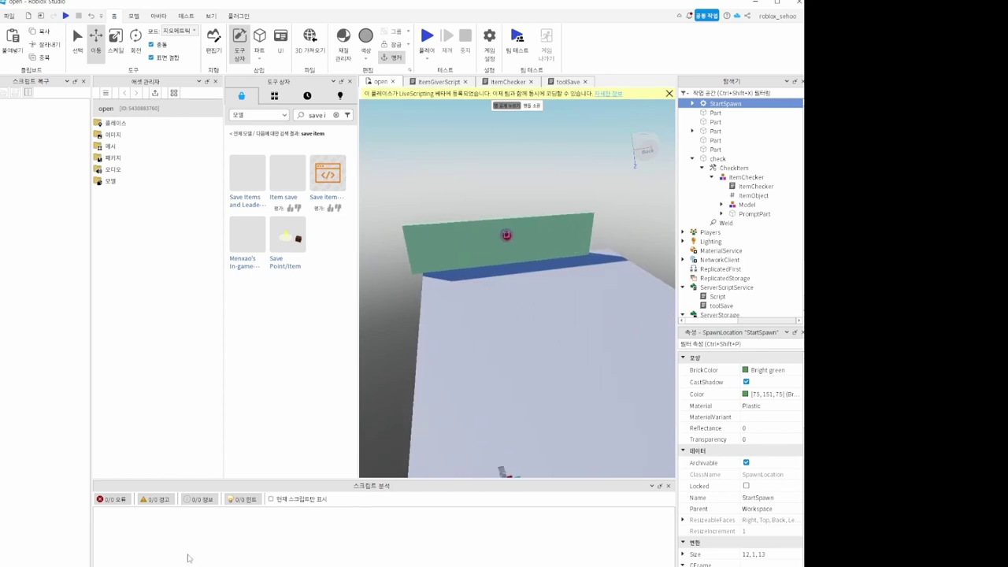
- Switch to the browser, view the Google results for "아이템 지급 버튼 로블록스", and return to Roblox Studio
{"action": "left_click", "coordinate": [268, 564]}
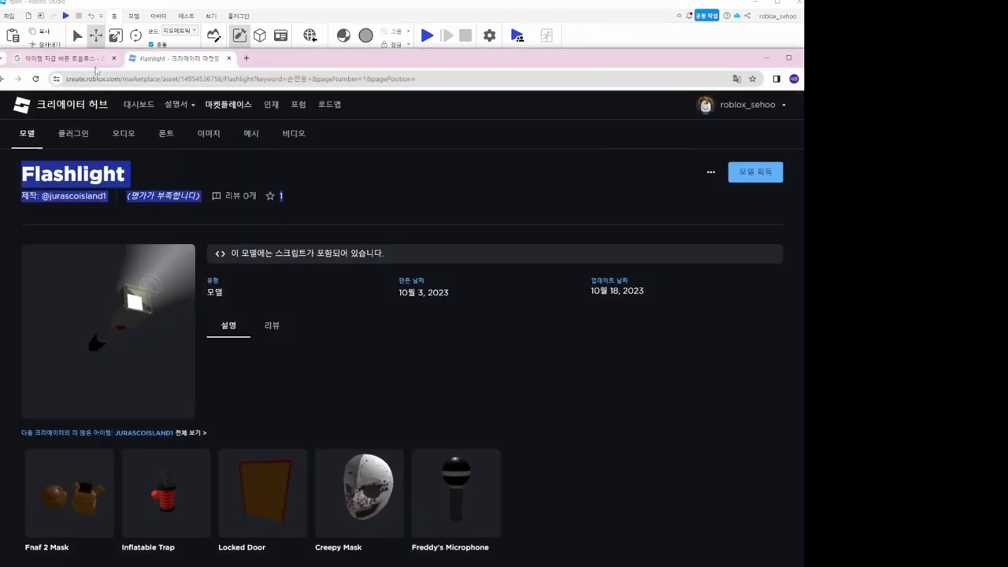
{"action": "left_click", "coordinate": [63, 58]}
{"action": "left_click_drag", "start_coordinate": [278, 66], "coordinate": [357, 75]}
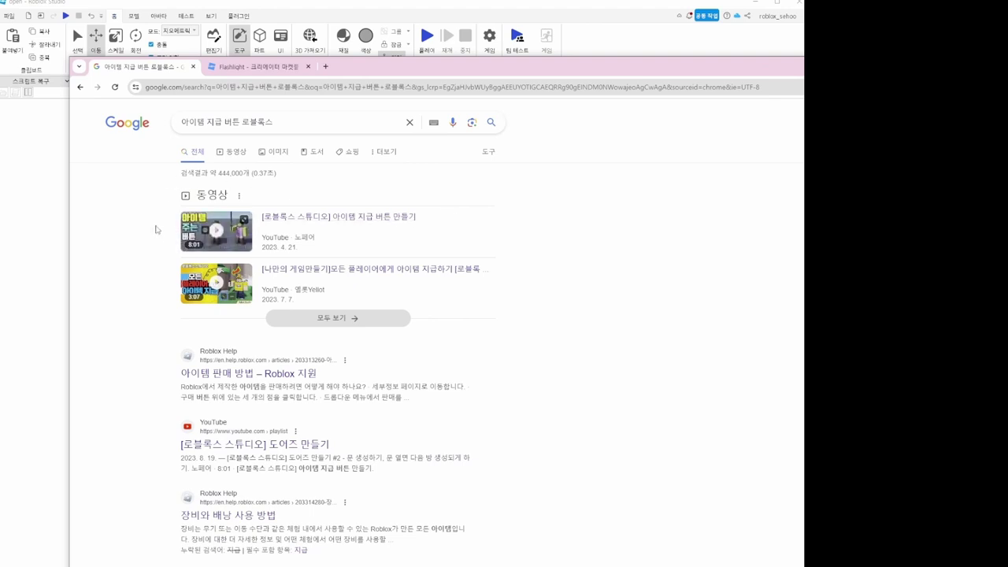
{"action": "left_click_drag", "start_coordinate": [683, 69], "coordinate": [264, 78]}
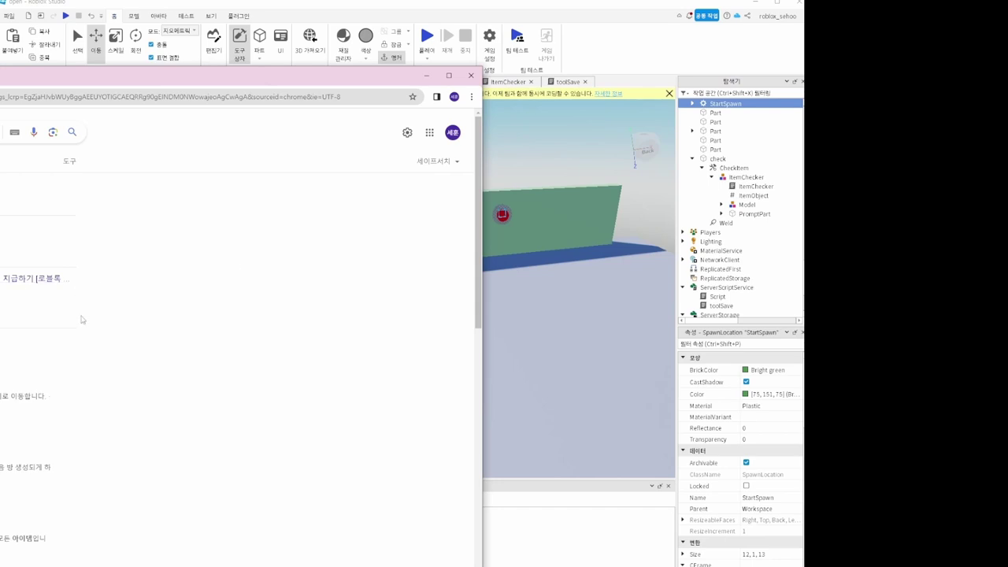
{"action": "left_click", "coordinate": [427, 80]}
- Expand the Items folder in ServerStorage and view the properties of its 연료 and 산소통 tools
{"action": "right_click_drag", "start_coordinate": [480, 167], "coordinate": [435, 166]}
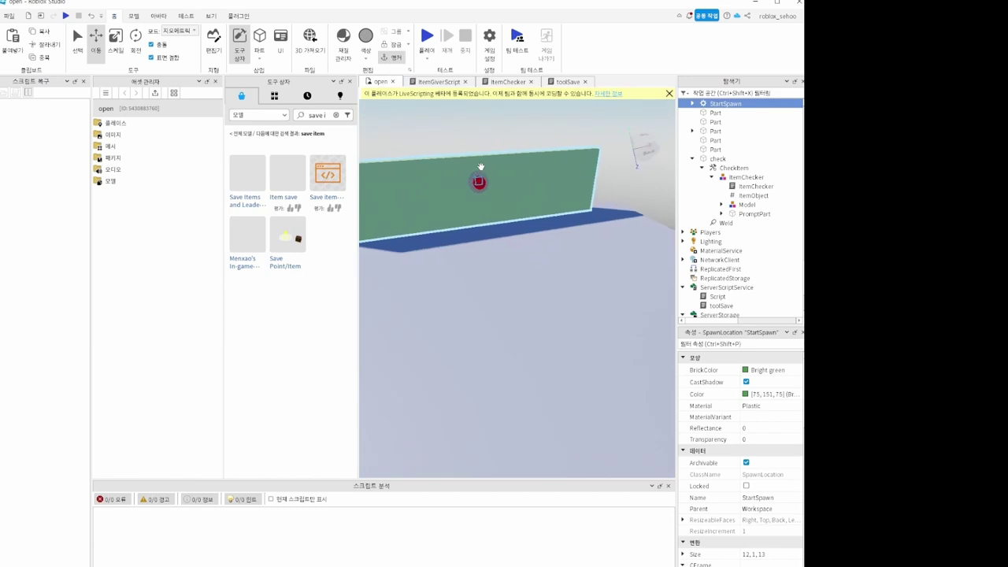
{"action": "scroll", "coordinate": [709, 204], "scroll_direction": "down", "scroll_amount": 4}
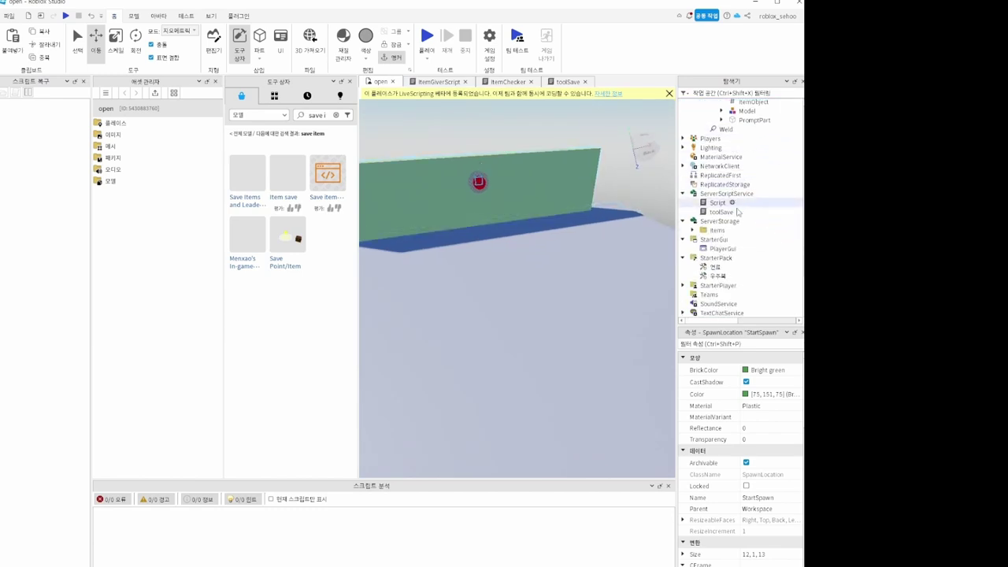
{"action": "left_click", "coordinate": [692, 231]}
{"action": "left_click", "coordinate": [722, 240]}
{"action": "left_click", "coordinate": [724, 258]}
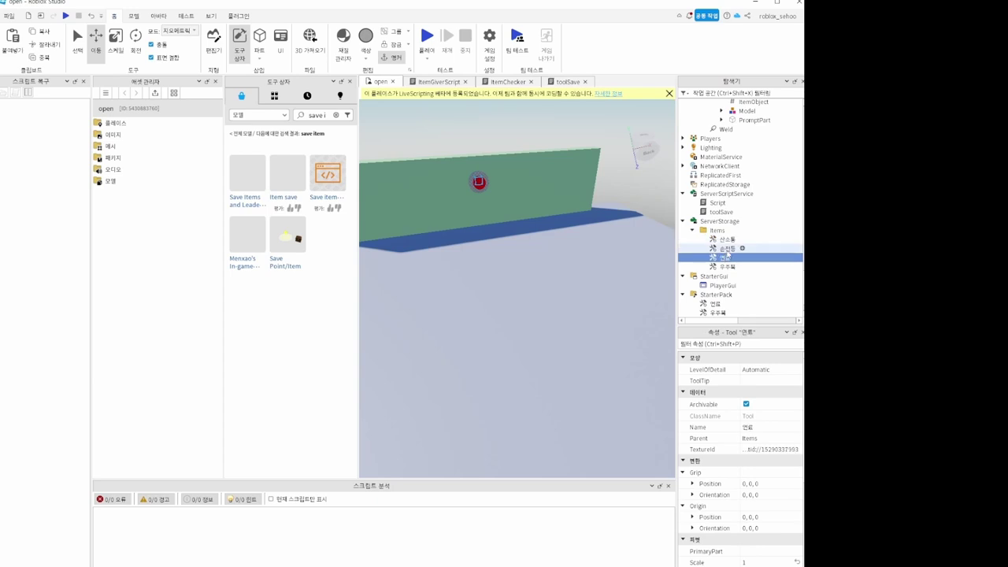
{"action": "left_click", "coordinate": [722, 239]}
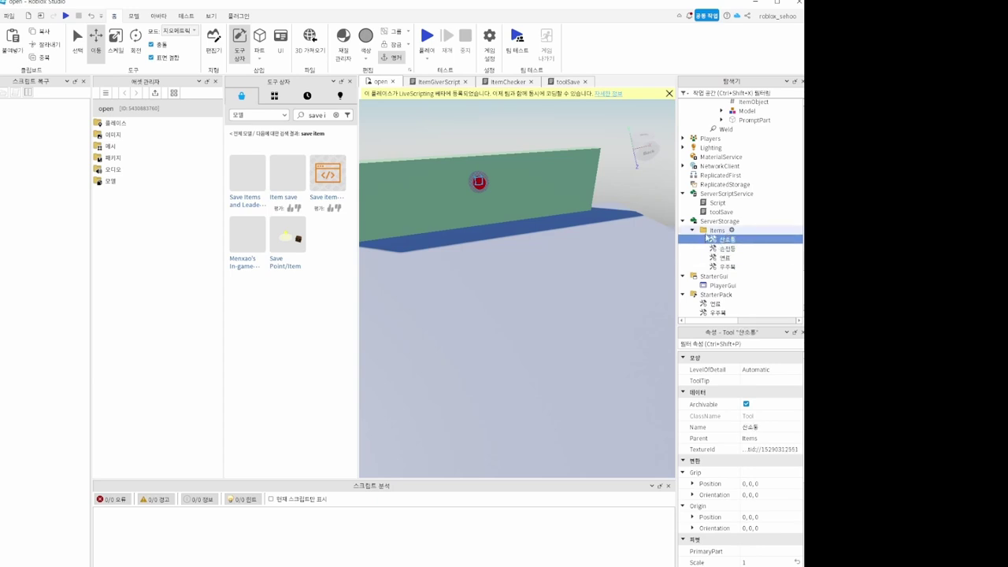
- Insert a Part into the Items folder and select it
{"action": "left_click", "coordinate": [713, 230]}
{"action": "left_click", "coordinate": [732, 230]}
{"action": "type", "text": "part"}
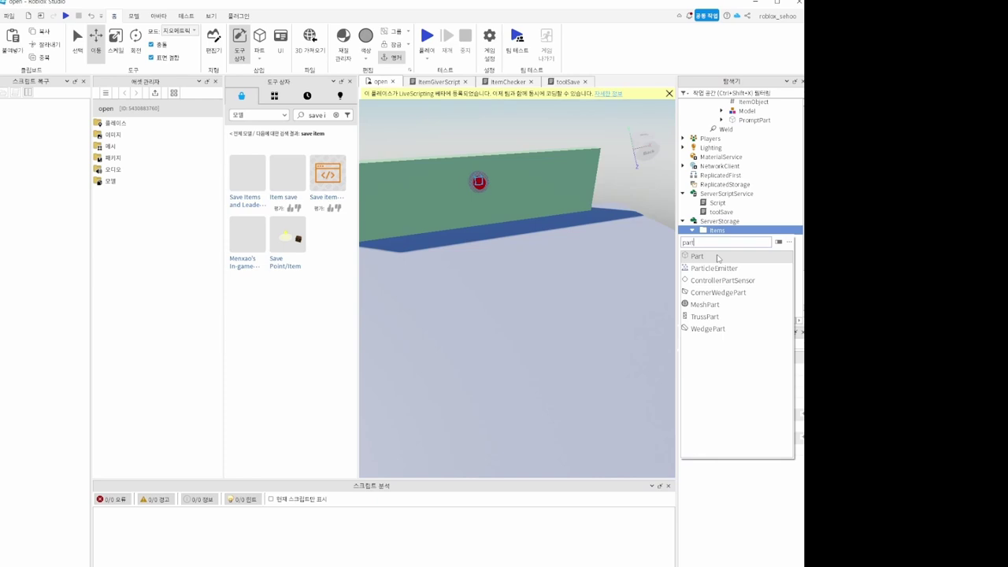
{"action": "left_click", "coordinate": [717, 256]}
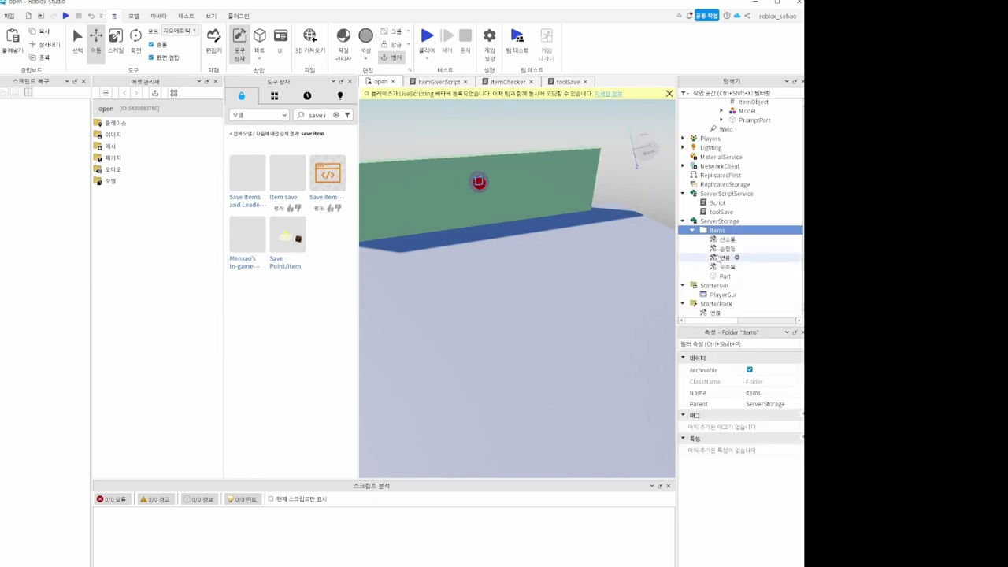
{"action": "left_click", "coordinate": [721, 277]}
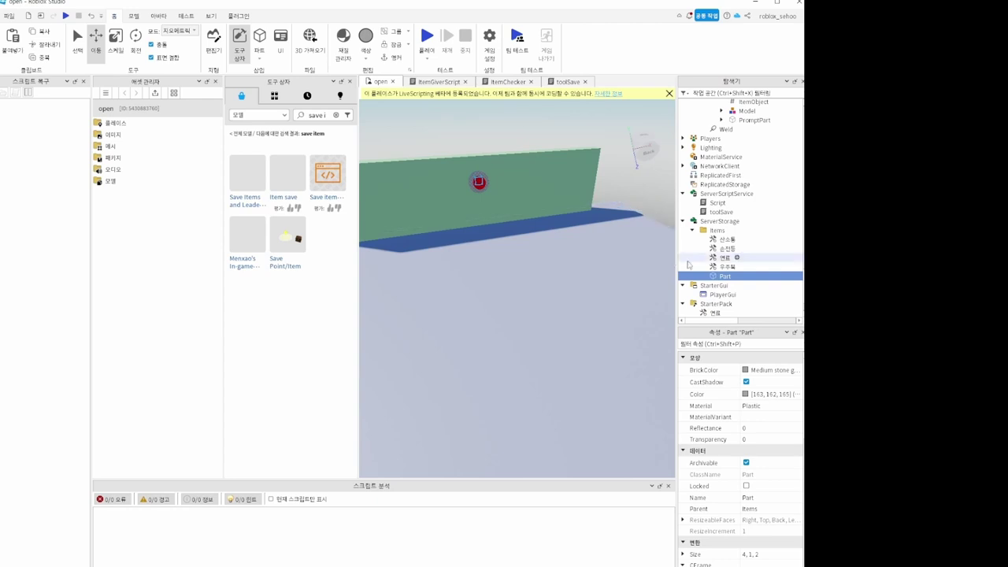
- Move the Part from the Items folder into StarterPack as a trial, and delete it from there
{"action": "scroll", "coordinate": [713, 236], "scroll_direction": "down", "scroll_amount": 2}
{"action": "left_click_drag", "start_coordinate": [718, 232], "coordinate": [713, 259]}
{"action": "left_click", "coordinate": [427, 33]}
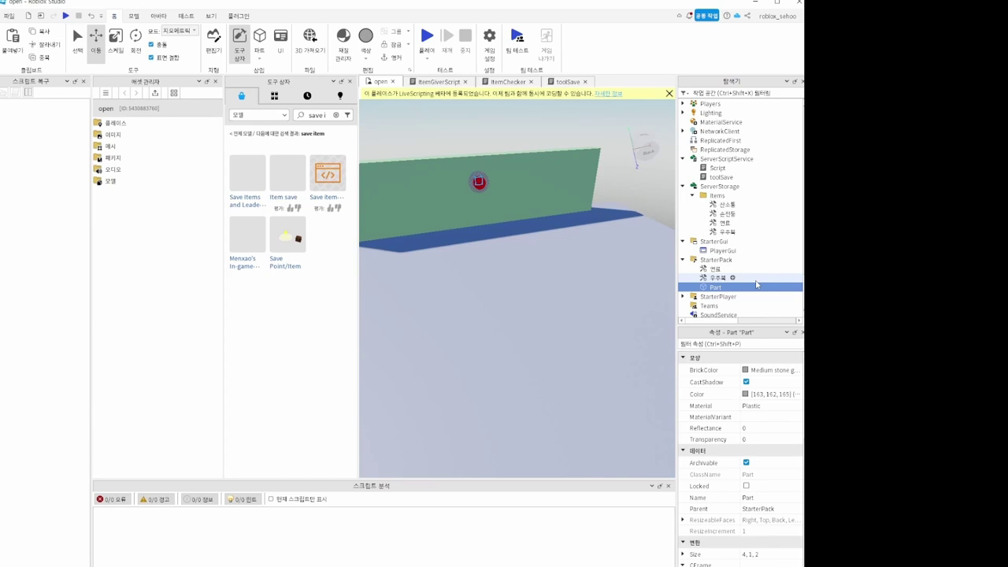
{"action": "key", "text": "Delete"}
- Select the 산소통 tool in Items and bring up the Flashlight model page in the browser
{"action": "left_click", "coordinate": [720, 197]}
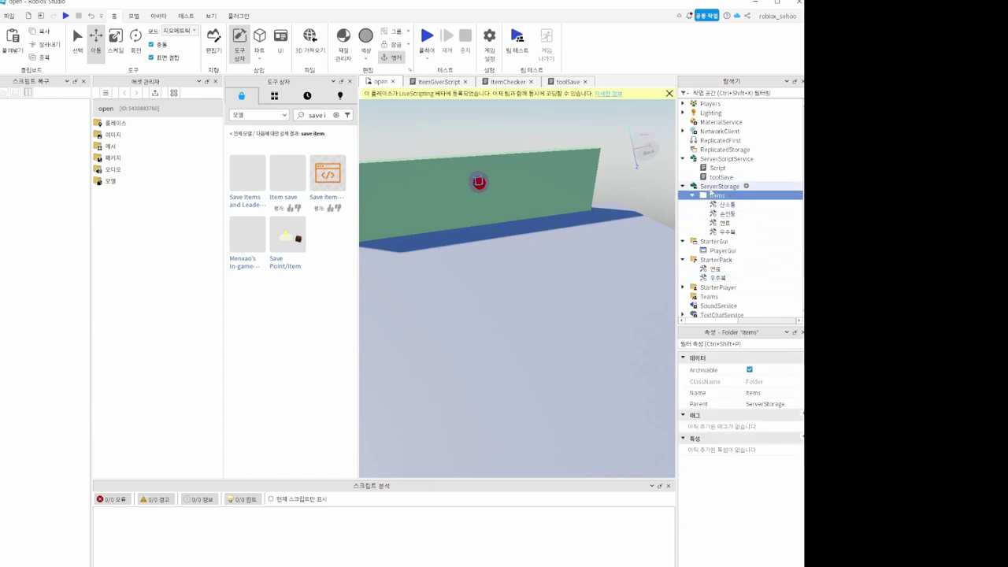
{"action": "left_click", "coordinate": [725, 204]}
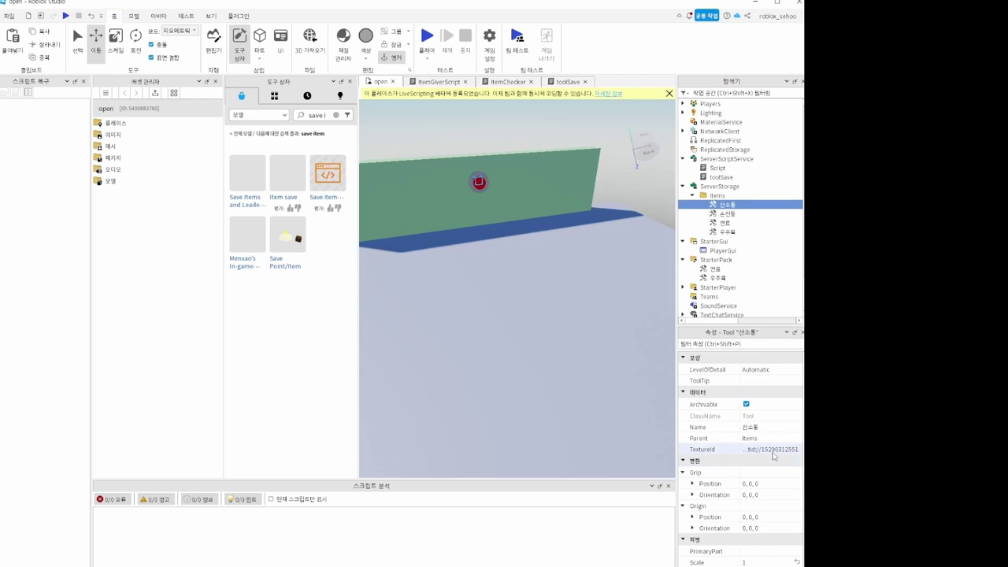
{"action": "key", "text": "alt+Tab"}
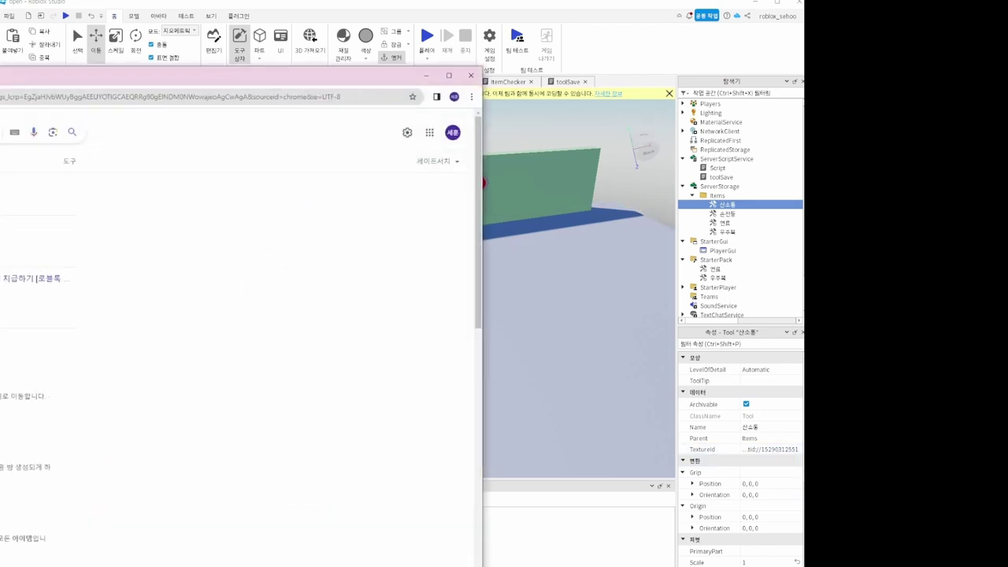
{"action": "key", "text": "ctrl+Tab"}
{"action": "left_click_drag", "start_coordinate": [87, 75], "coordinate": [514, 32]}
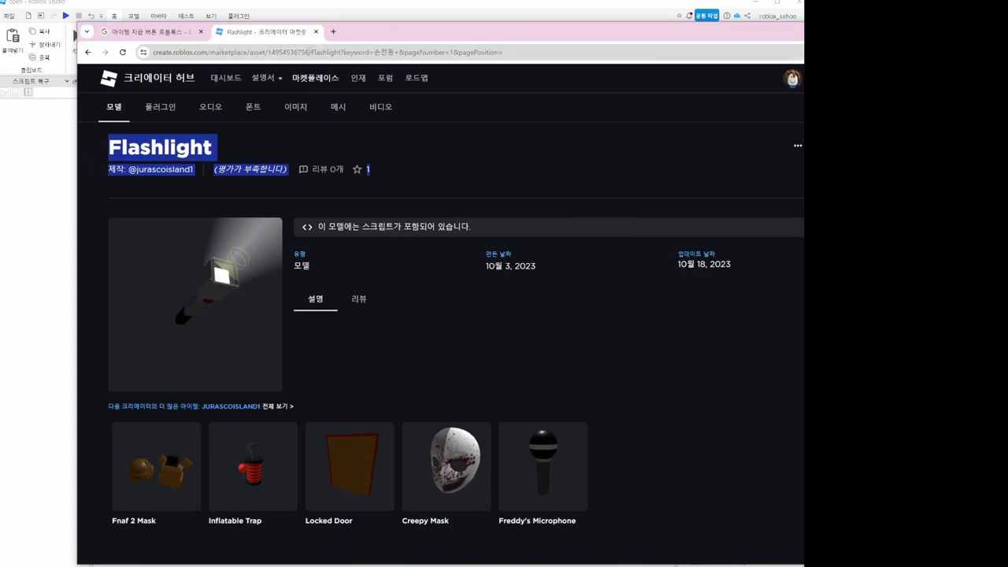
{"action": "double_click", "coordinate": [269, 52]}
- View the saving options for the Flashlight thumbnail image, and return to Roblox Studio
{"action": "left_click_drag", "start_coordinate": [551, 33], "coordinate": [460, 23]}
{"action": "right_click", "coordinate": [237, 281]}
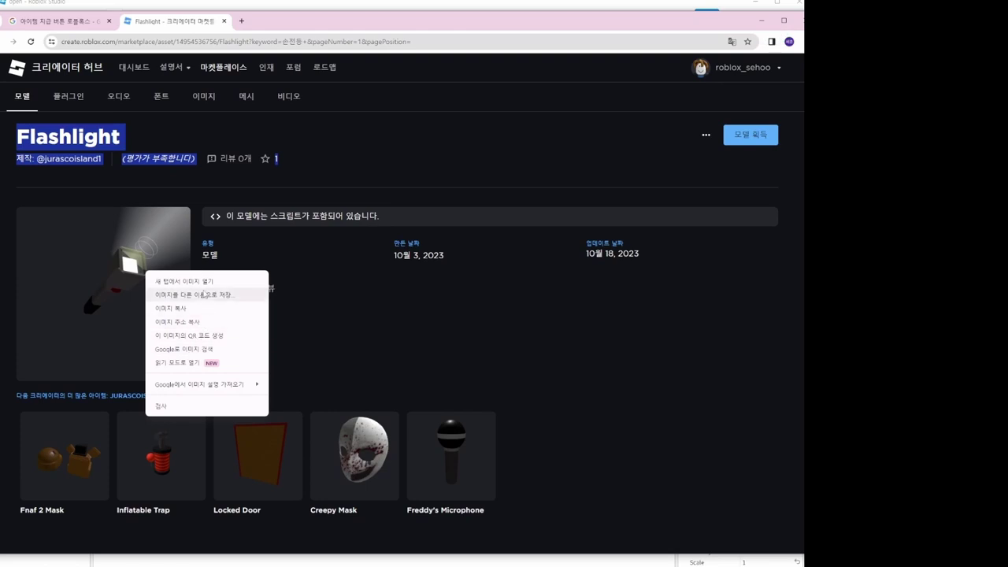
{"action": "left_click", "coordinate": [770, 19]}
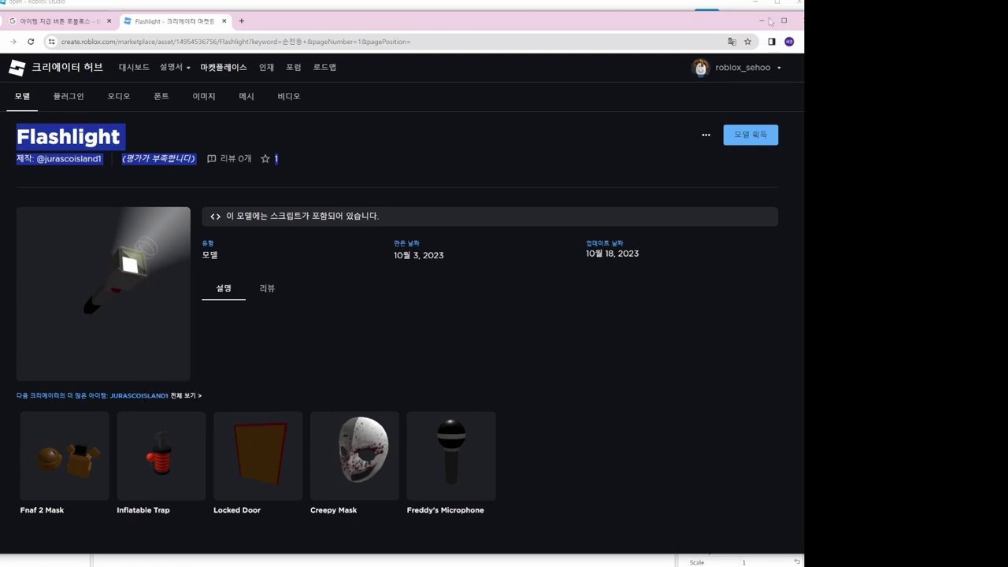
{"action": "left_click", "coordinate": [763, 20]}
- Open the image upload dialog from the 산소통 tool's TextureId, and close it without choosing a file
{"action": "left_click", "coordinate": [758, 452]}
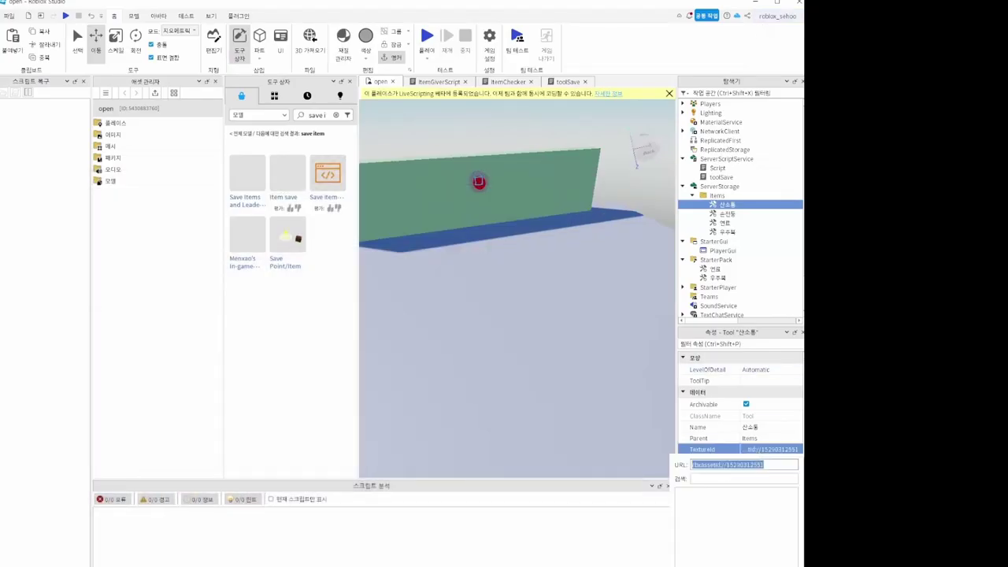
{"action": "left_click", "coordinate": [736, 564]}
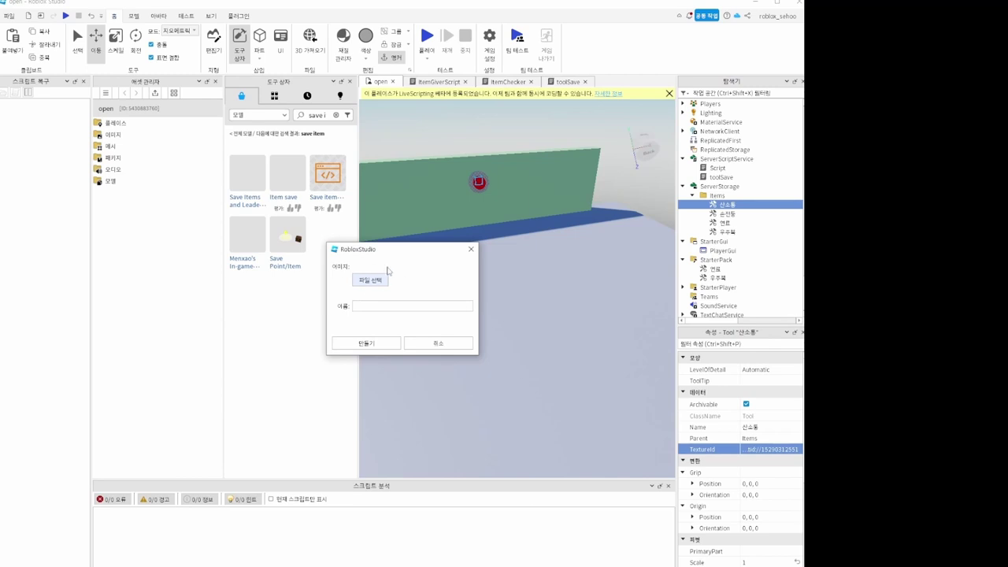
{"action": "left_click", "coordinate": [472, 250]}
- Collapse the Items folder, select the button on the green wall, and open its ItemGiverScript
{"action": "right_click_drag", "start_coordinate": [489, 218], "coordinate": [533, 169]}
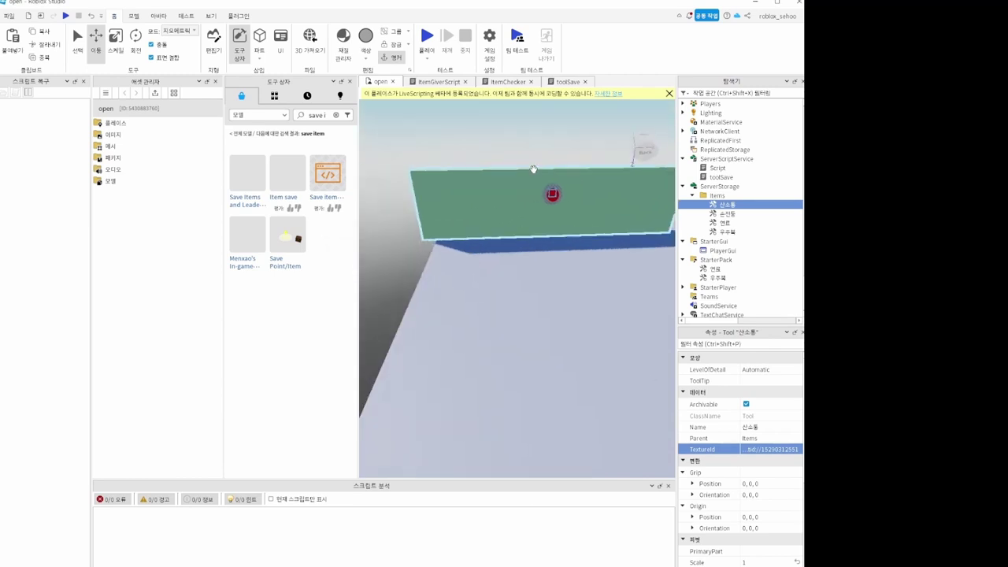
{"action": "left_click", "coordinate": [692, 196]}
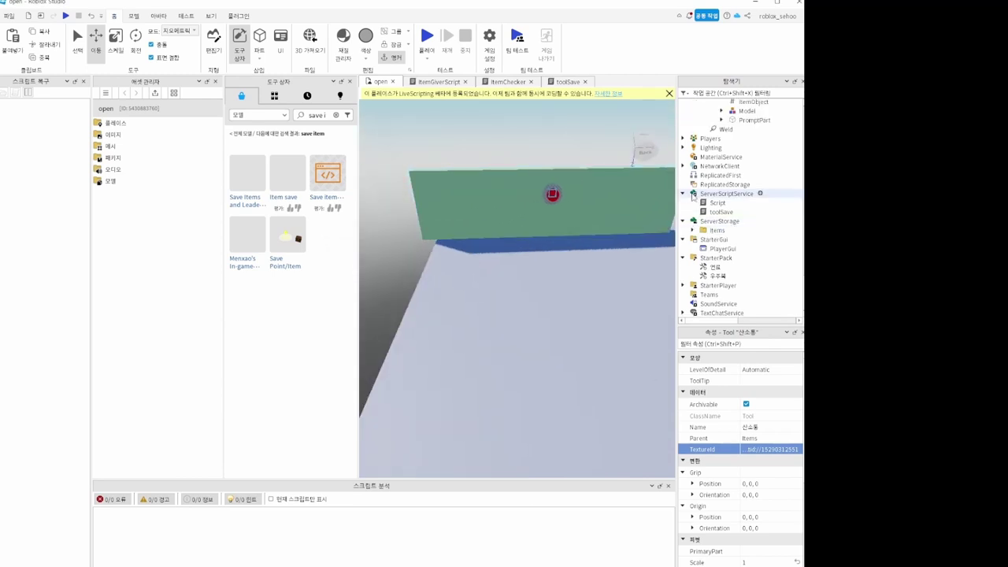
{"action": "left_click", "coordinate": [544, 198]}
{"action": "double_click", "coordinate": [749, 122]}
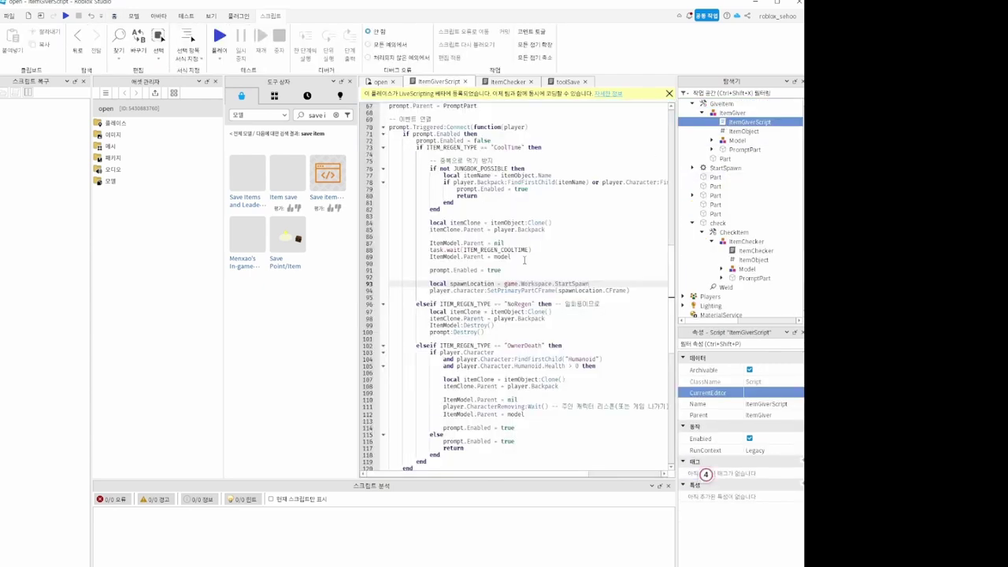
- Examine the ItemGiverScript from its regeneration settings down to the spawnLocation and SetPrimaryPartCFrame lines in the CoolTime branch
{"action": "scroll", "coordinate": [523, 260], "scroll_direction": "up", "scroll_amount": 20}
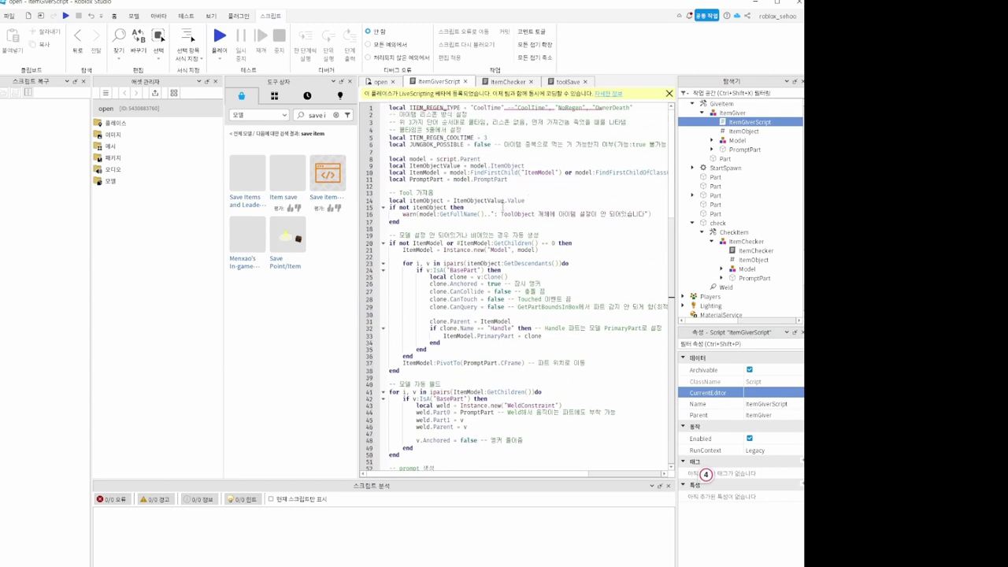
{"action": "scroll", "coordinate": [464, 226], "scroll_direction": "down", "scroll_amount": 10}
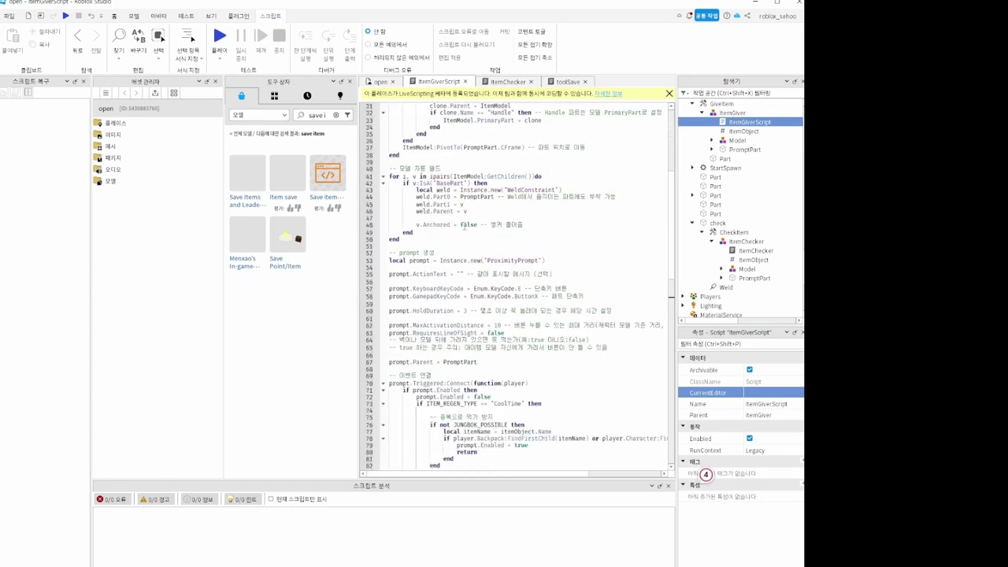
{"action": "scroll", "coordinate": [464, 226], "scroll_direction": "down", "scroll_amount": 10}
{"action": "scroll", "coordinate": [496, 258], "scroll_direction": "down", "scroll_amount": 4}
{"action": "left_click_drag", "start_coordinate": [638, 252], "coordinate": [426, 243]}
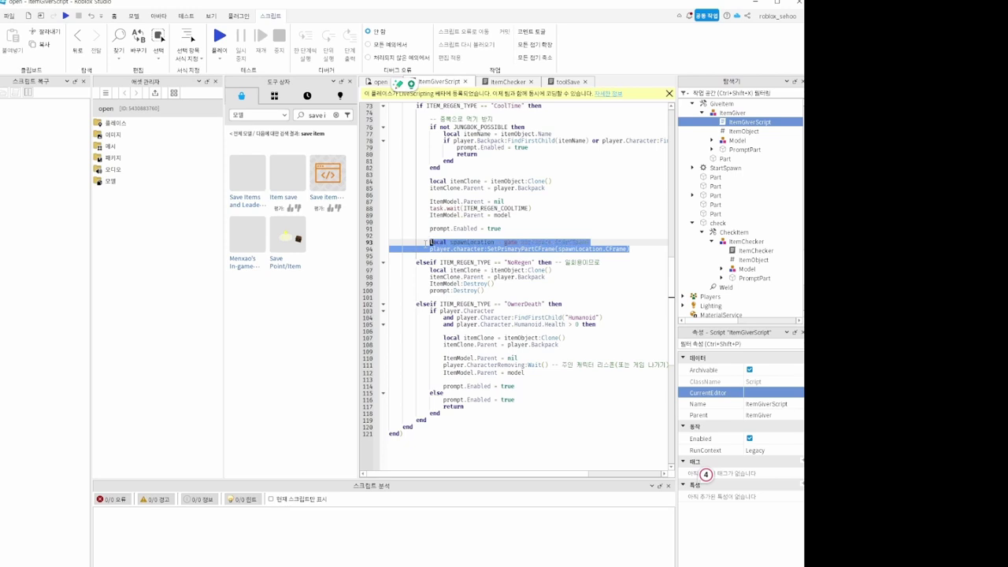
{"action": "left_click", "coordinate": [504, 242]}
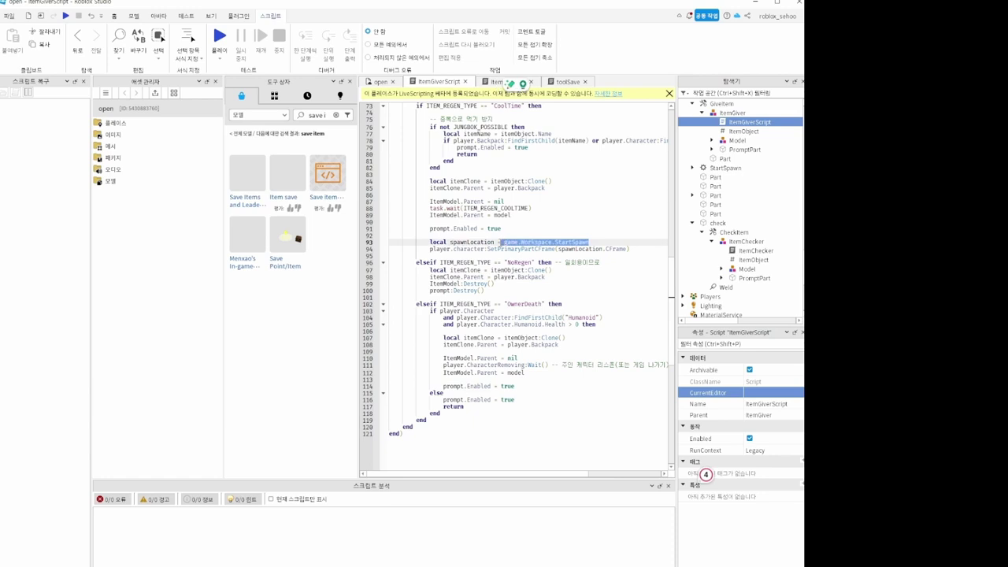
{"action": "key", "text": "Tab"}
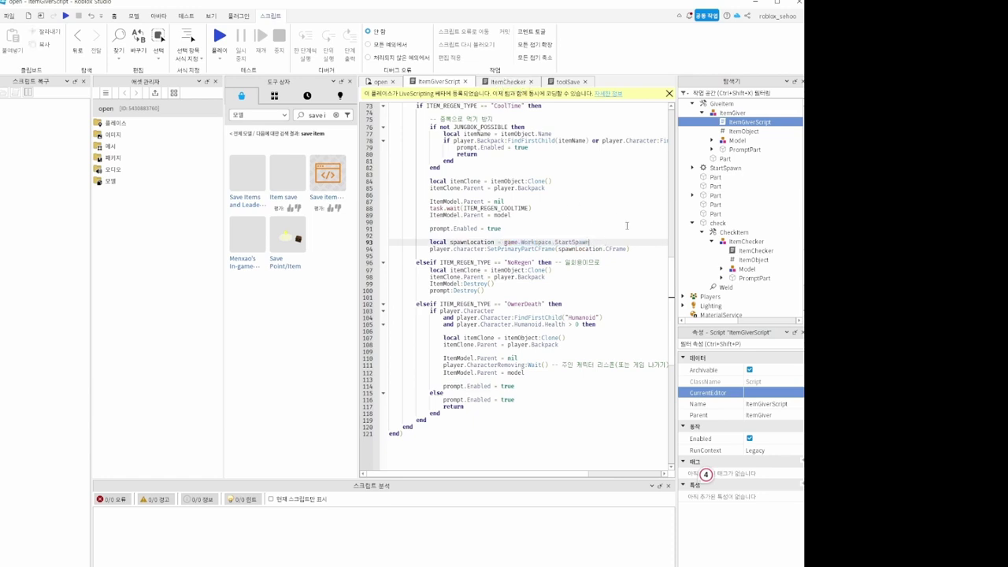
{"action": "key", "text": "Return"}
{"action": "type", "text": "game.w"}
{"action": "key", "text": "Tab"}
{"action": "type", "text": "."}
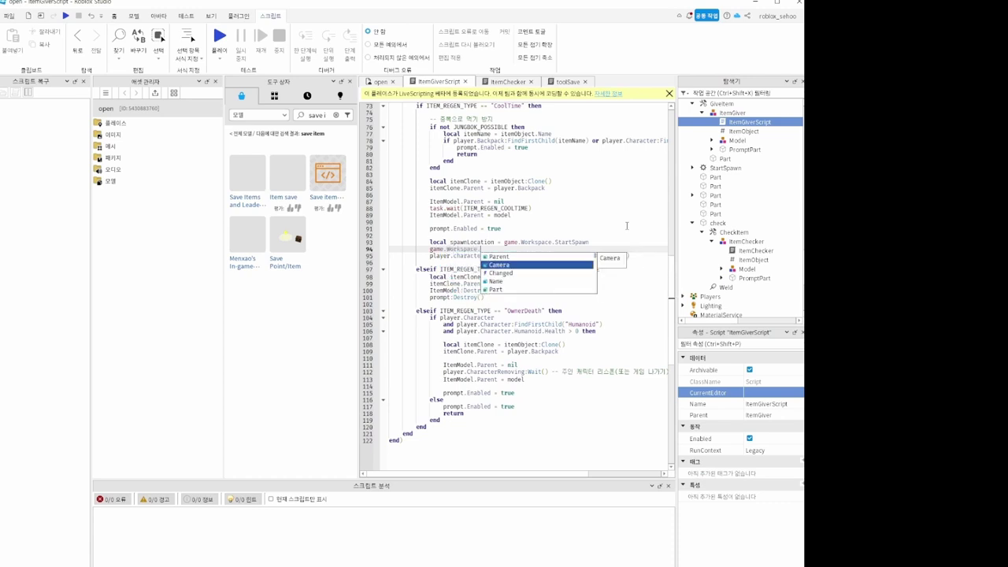
{"action": "key", "text": "Up"}
{"action": "key", "text": "Up"}
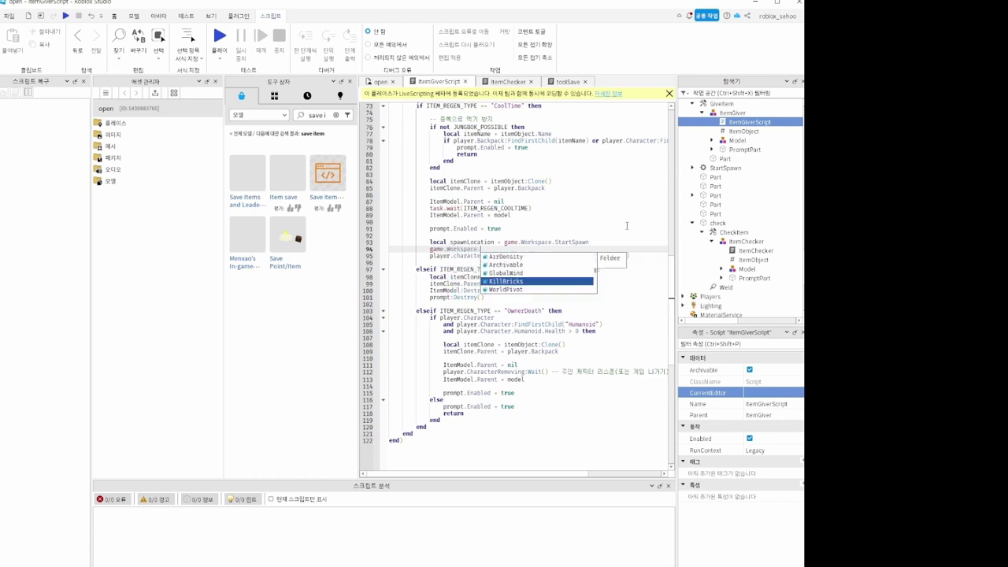
{"action": "key", "text": "BackSpace"}
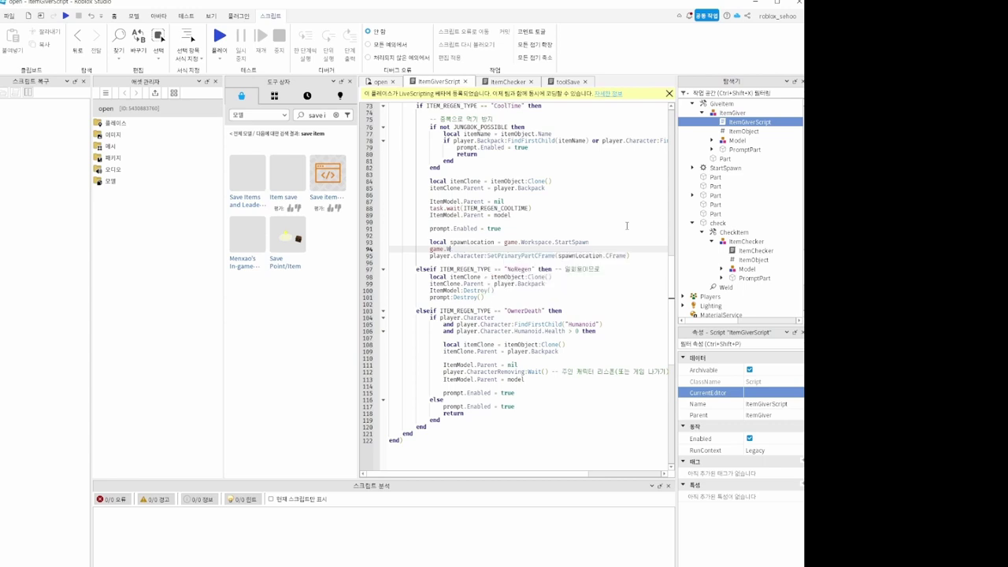
{"action": "key", "text": "BackSpace"}
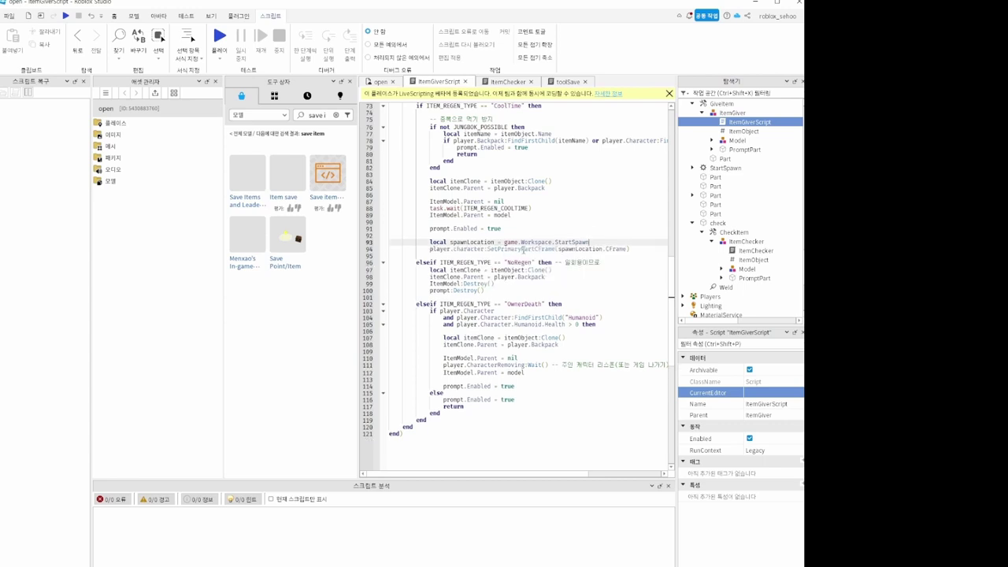
- Examine the SetPrimaryPartCFrame call and the spawnLocation line in the ItemGiverScript's CoolTime branch
{"action": "double_click", "coordinate": [523, 249]}
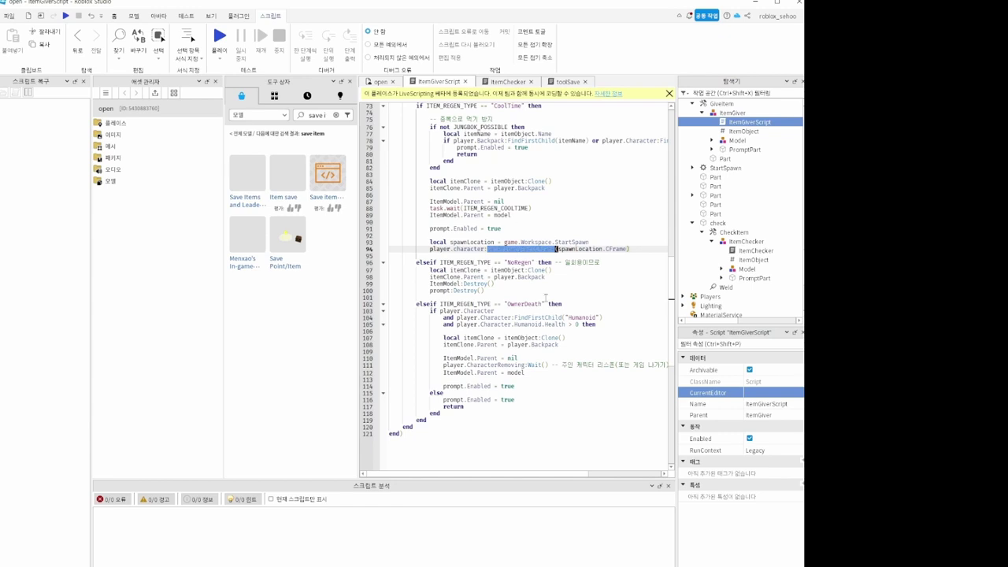
{"action": "left_click_drag", "start_coordinate": [627, 249], "coordinate": [430, 249]}
{"action": "left_click_drag", "start_coordinate": [637, 242], "coordinate": [389, 228]}
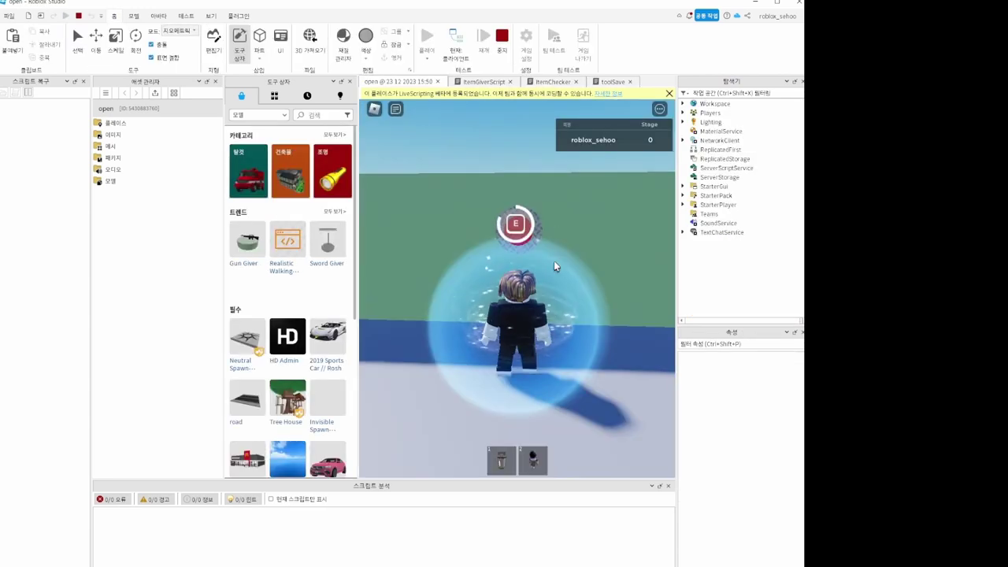
- Playtest collecting the flashlight from the green wall's button, walk away from the wall, and stop the playtest
{"action": "right_click_drag", "start_coordinate": [554, 261], "coordinate": [555, 257]}
{"action": "key", "text": "s"}
{"action": "right_click_drag", "start_coordinate": [485, 340], "coordinate": [485, 339]}
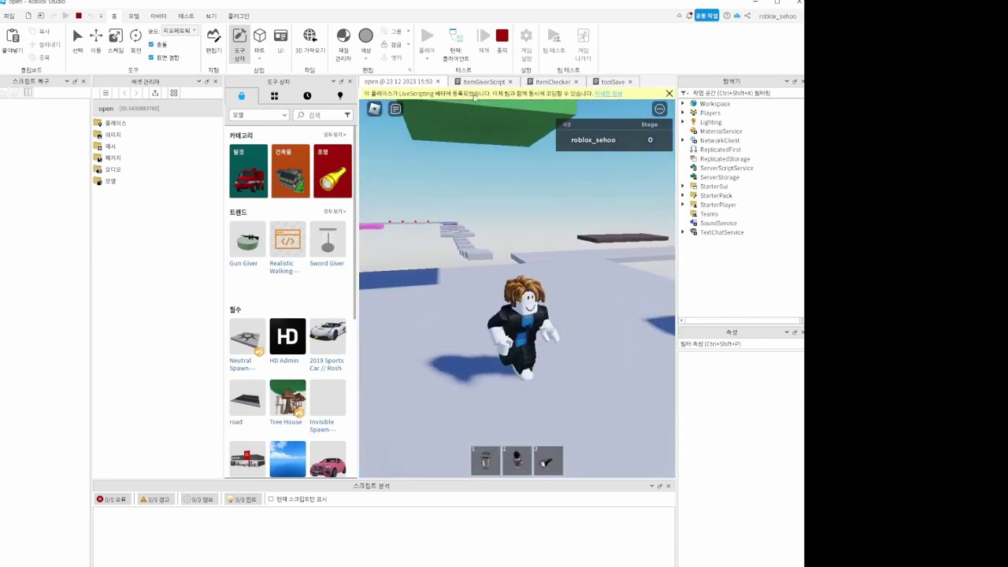
{"action": "right_click_drag", "start_coordinate": [481, 140], "coordinate": [481, 143]}
{"action": "key", "text": "s"}
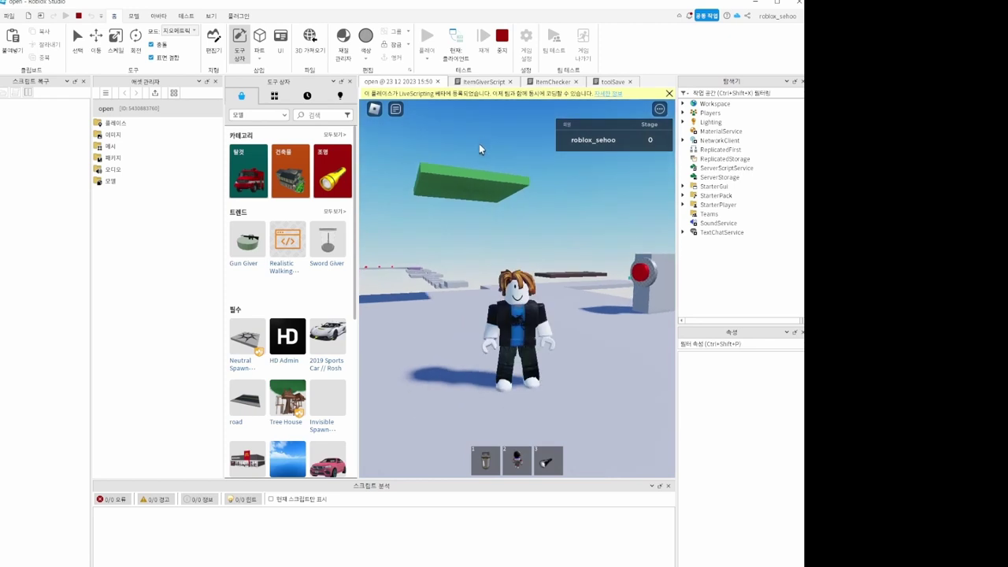
{"action": "left_click", "coordinate": [507, 42]}
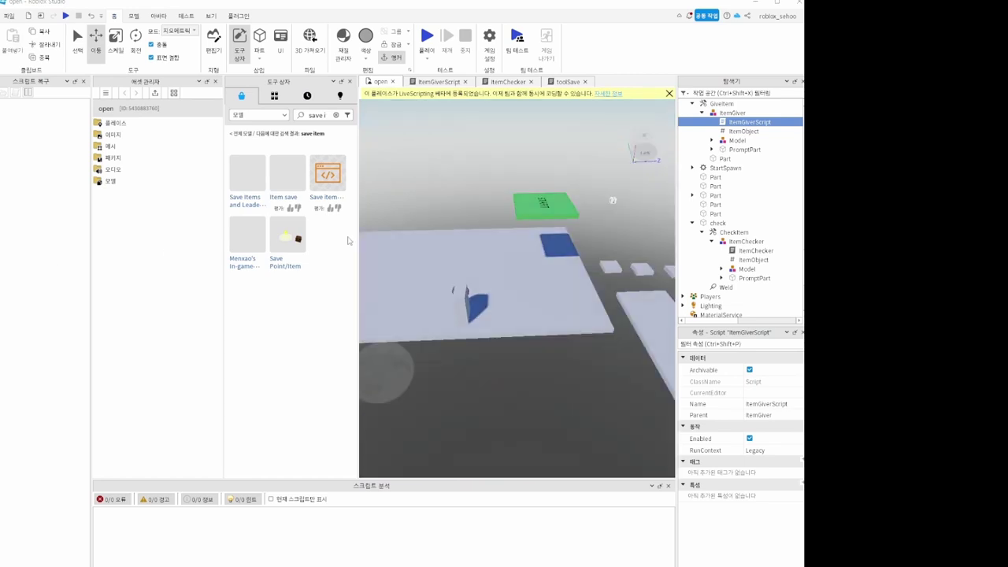
- Return to the button on the green wall in the 3D scene and open its ItemGiverScript
{"action": "right_click_drag", "start_coordinate": [553, 193], "coordinate": [553, 194]}
{"action": "key", "text": "w"}
{"action": "left_click", "coordinate": [494, 239]}
{"action": "left_click", "coordinate": [740, 124]}
{"action": "double_click", "coordinate": [741, 124]}
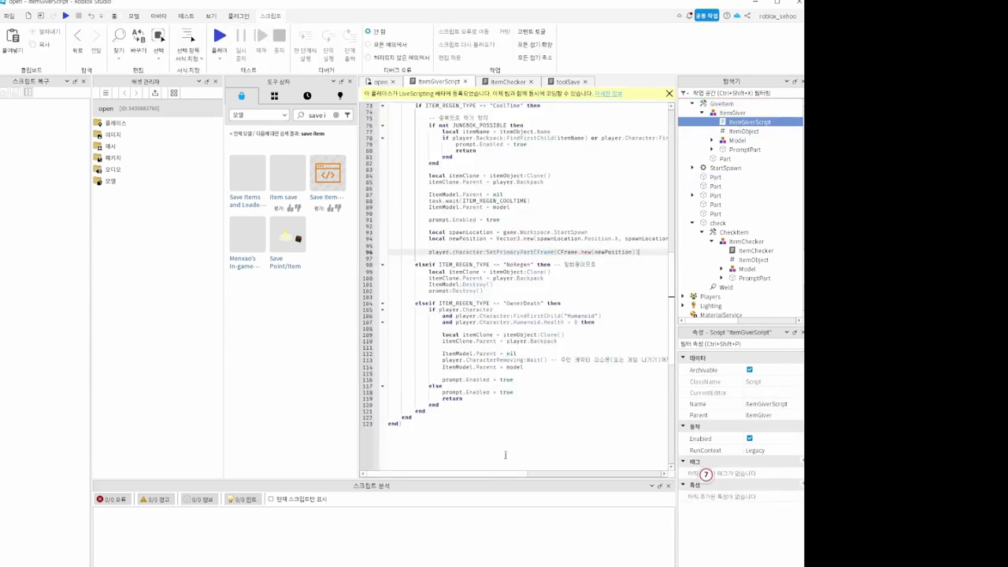
- Examine the newPosition Vector3 line built from spawnLocation and the SetPrimaryPartCFrame call that uses newPosition
{"action": "left_click_drag", "start_coordinate": [488, 474], "coordinate": [515, 473]}
{"action": "scroll", "coordinate": [526, 338], "scroll_direction": "down", "scroll_amount": 2, "text": "ctrl"}
{"action": "left_click_drag", "start_coordinate": [486, 203], "coordinate": [374, 206]}
{"action": "left_click", "coordinate": [416, 211]}
{"action": "double_click", "coordinate": [415, 206]}
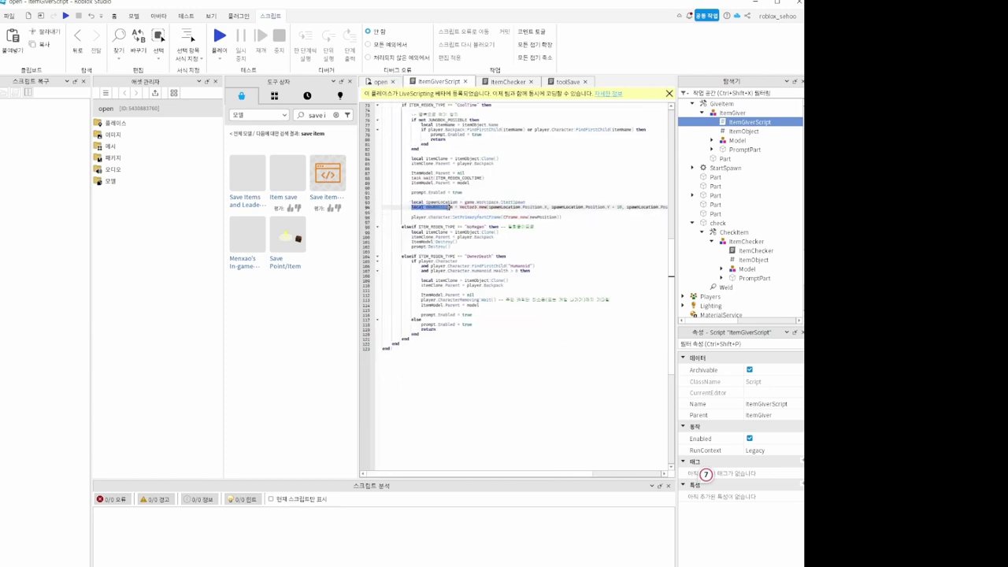
{"action": "left_click_drag", "start_coordinate": [481, 206], "coordinate": [668, 207]}
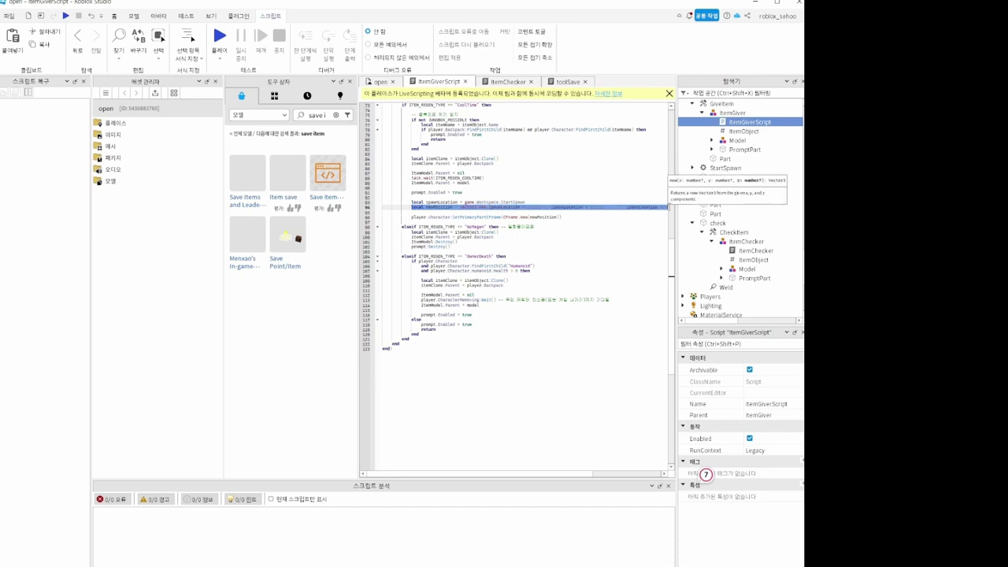
{"action": "left_click", "coordinate": [596, 213]}
{"action": "mouse_move", "coordinate": [540, 474]}
{"action": "left_mouse_down"}
{"action": "mouse_move", "coordinate": [665, 468]}
{"action": "mouse_move", "coordinate": [560, 473]}
{"action": "left_mouse_up"}
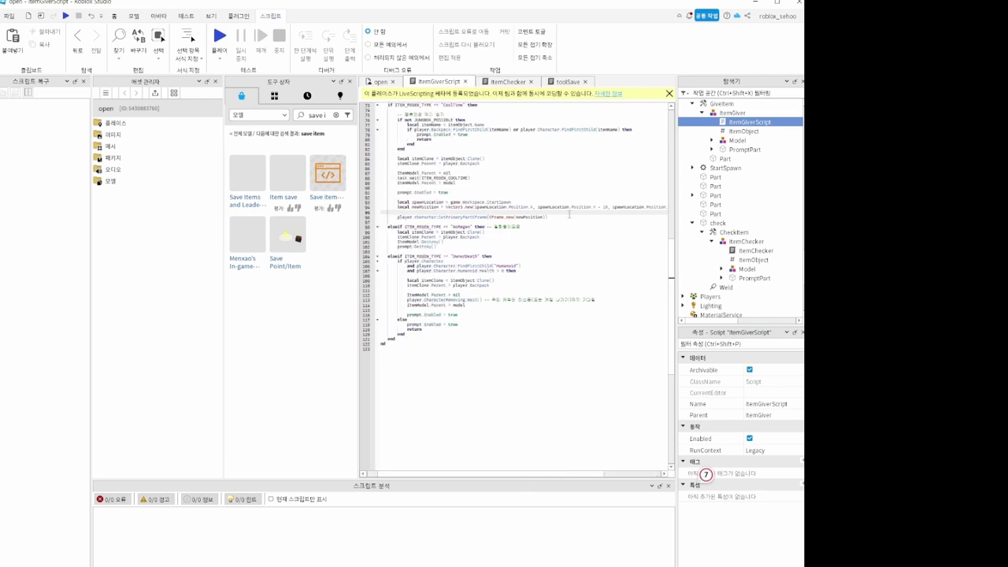
{"action": "left_click_drag", "start_coordinate": [558, 217], "coordinate": [377, 217]}
{"action": "left_click", "coordinate": [526, 232]}
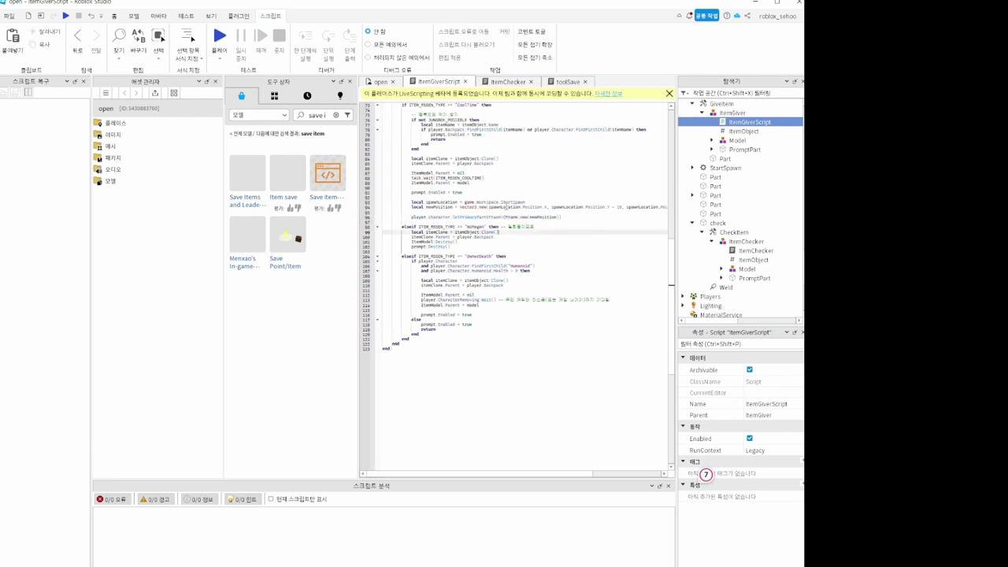
{"action": "double_click", "coordinate": [438, 206]}
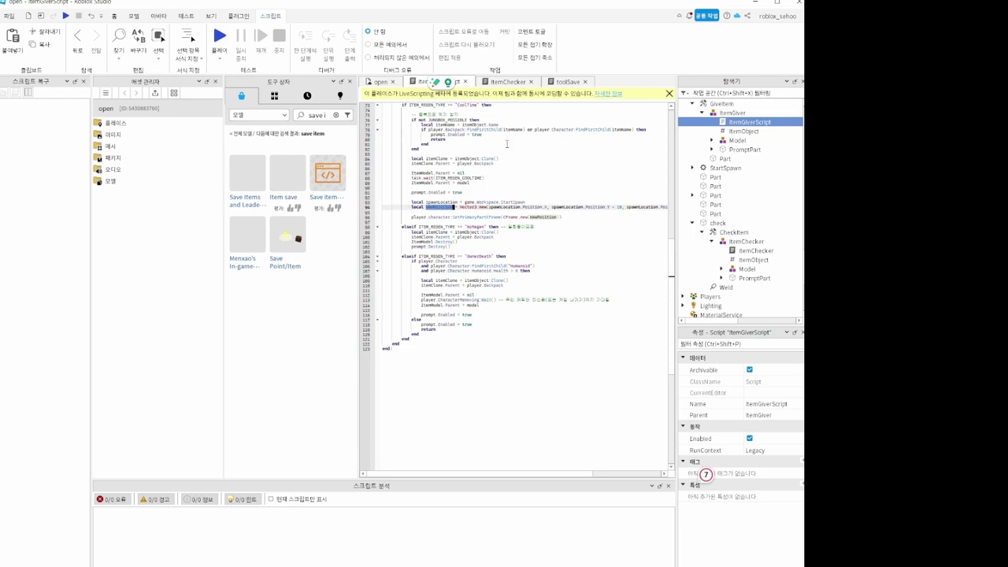
- Start a playtest, walk to the green wall and take the flashlight from its button
{"action": "left_click", "coordinate": [224, 38]}
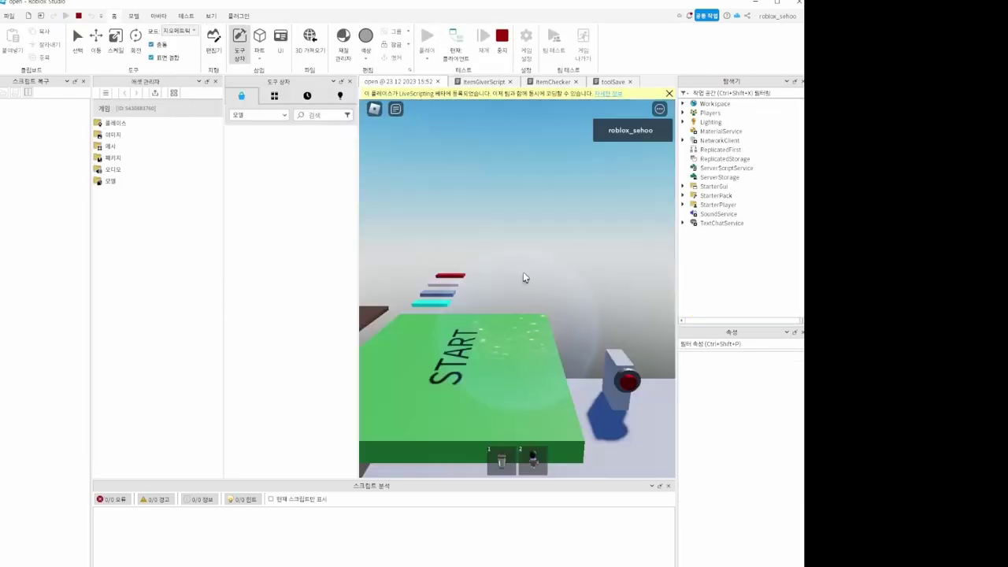
{"action": "key", "text": "w"}
{"action": "right_click_drag", "start_coordinate": [531, 287], "coordinate": [480, 296]}
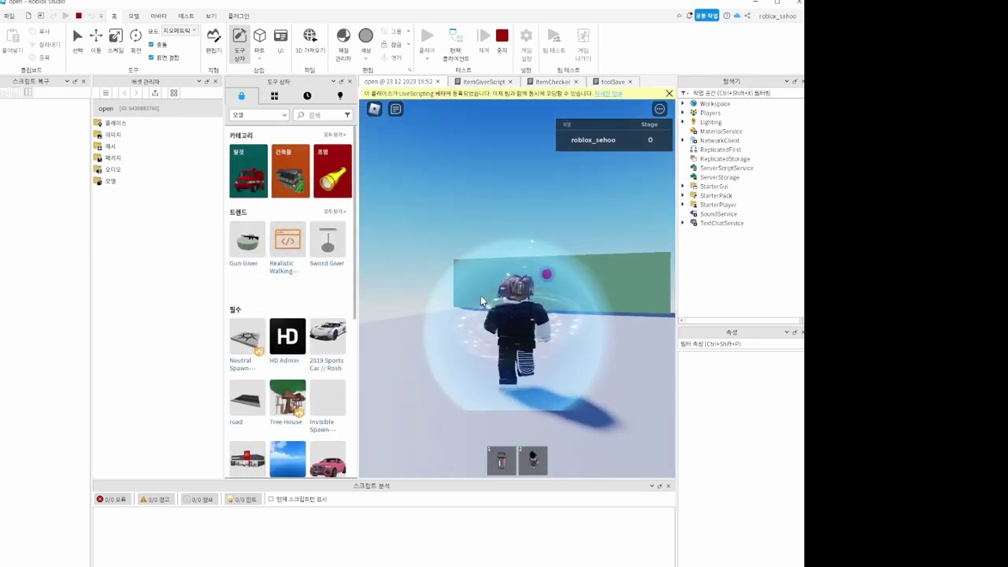
{"action": "key", "text": "w"}
{"action": "key", "text": "e"}
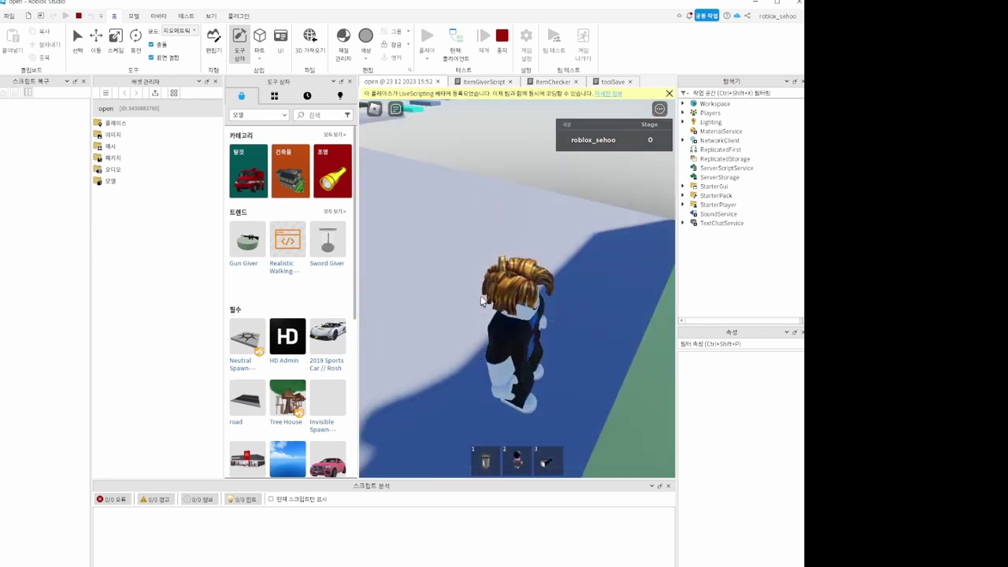
- Walk to the grey pillar while carrying the flashlight and activate its item-check button
{"action": "key", "text": "w"}
{"action": "right_click_drag", "start_coordinate": [481, 296], "coordinate": [480, 296]}
{"action": "key", "text": "a"}
{"action": "key", "text": "s"}
{"action": "key", "text": "a"}
{"action": "key", "text": "e"}
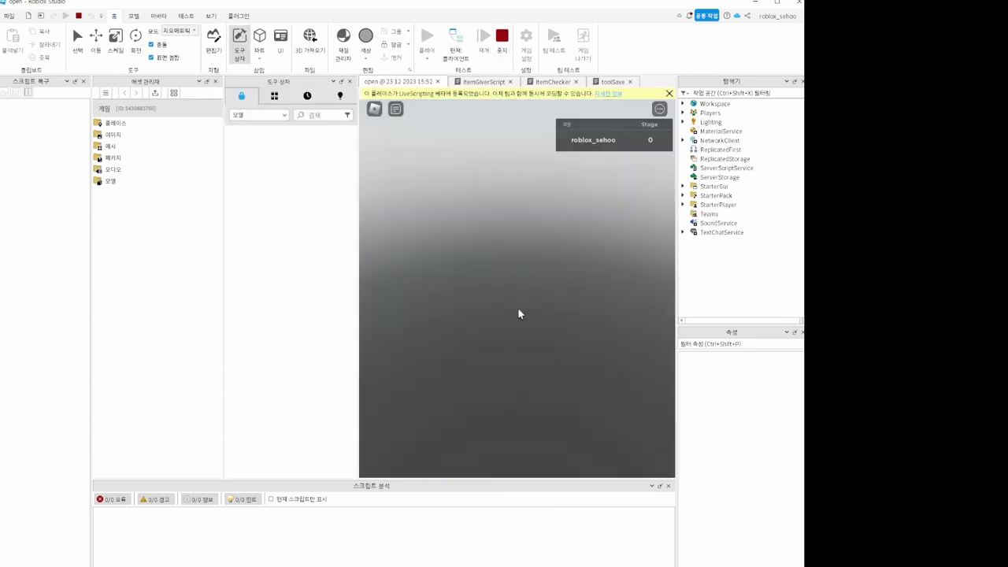
- Test the pillar's item-check button without the flashlight in the inventory, and stop the playtest
{"action": "key", "text": "w"}
{"action": "right_click_drag", "start_coordinate": [518, 315], "coordinate": [518, 314]}
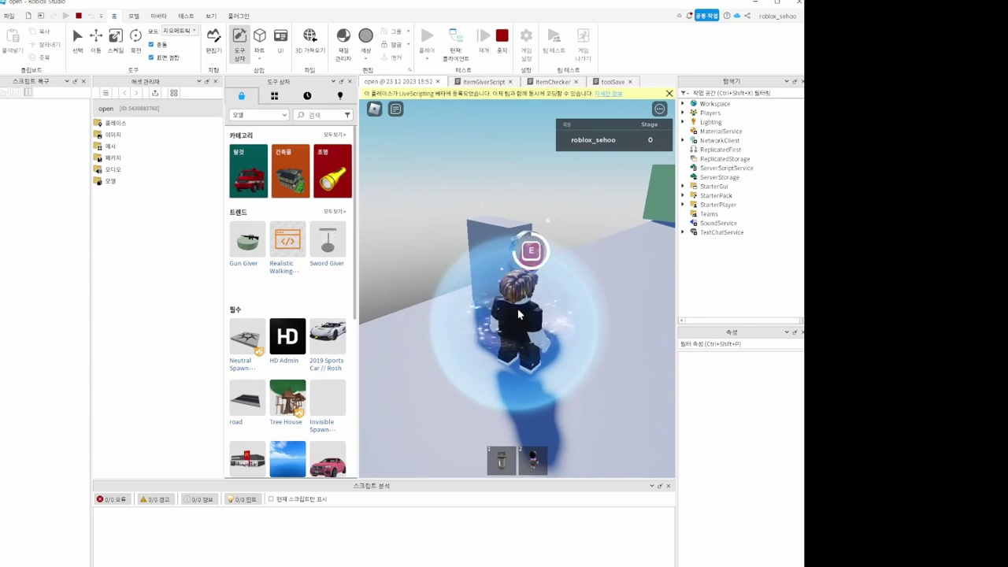
{"action": "key", "text": "e"}
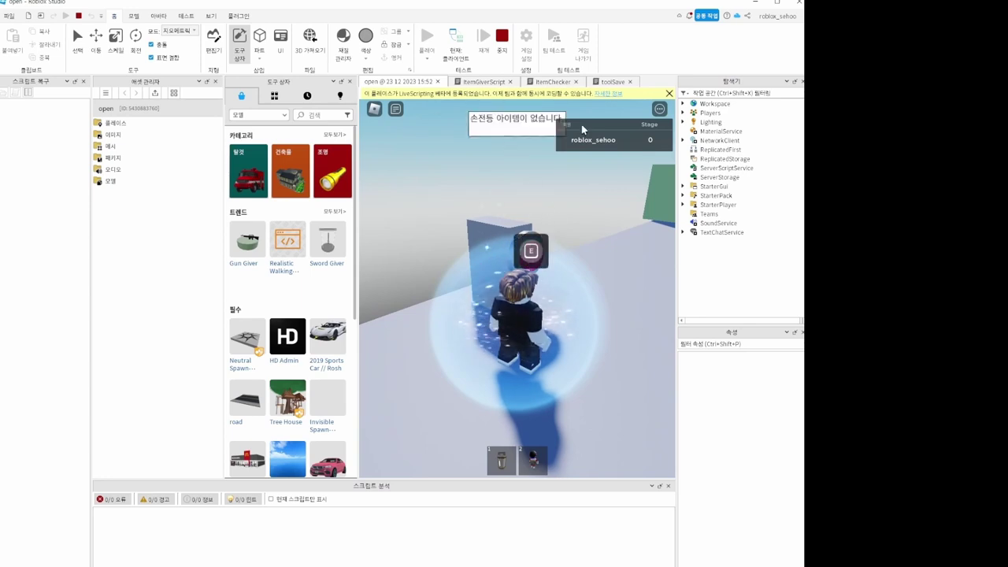
{"action": "left_click", "coordinate": [504, 35]}
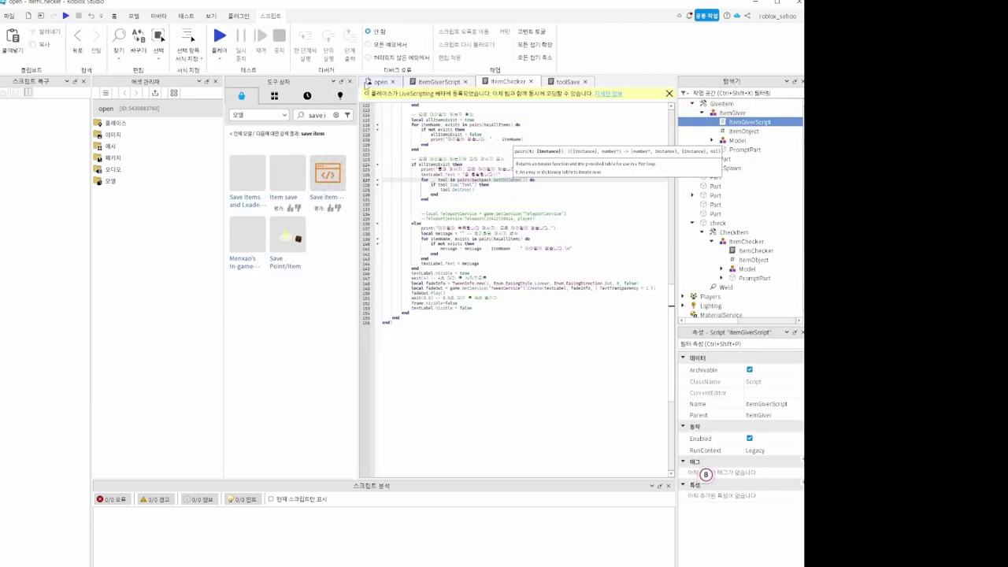
- Approach the grey pillar's button in the 3D scene and open the ItemChecker script under CheckItem
{"action": "key", "text": "w"}
{"action": "right_click_drag", "start_coordinate": [579, 228], "coordinate": [579, 227]}
{"action": "key", "text": "a"}
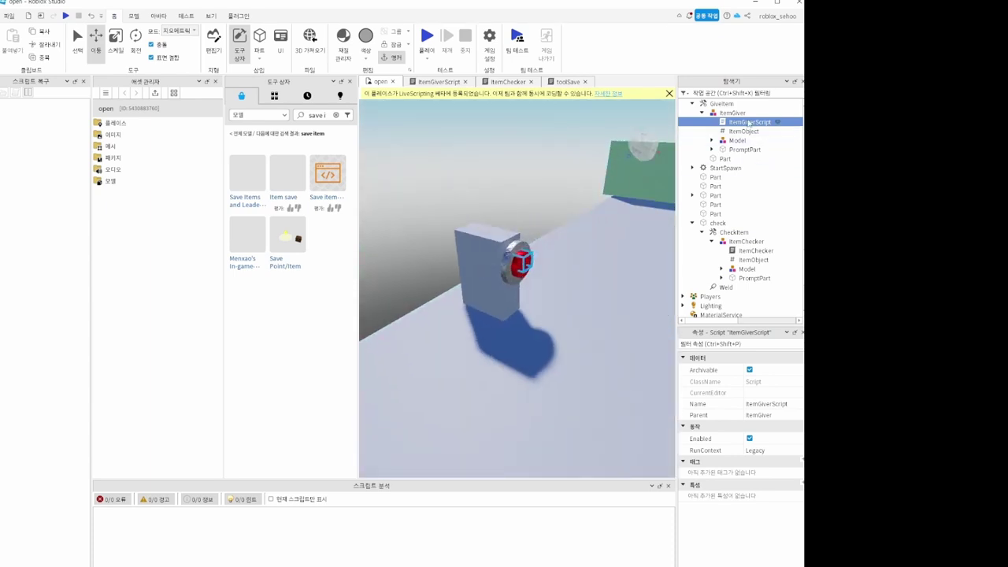
{"action": "double_click", "coordinate": [752, 251]}
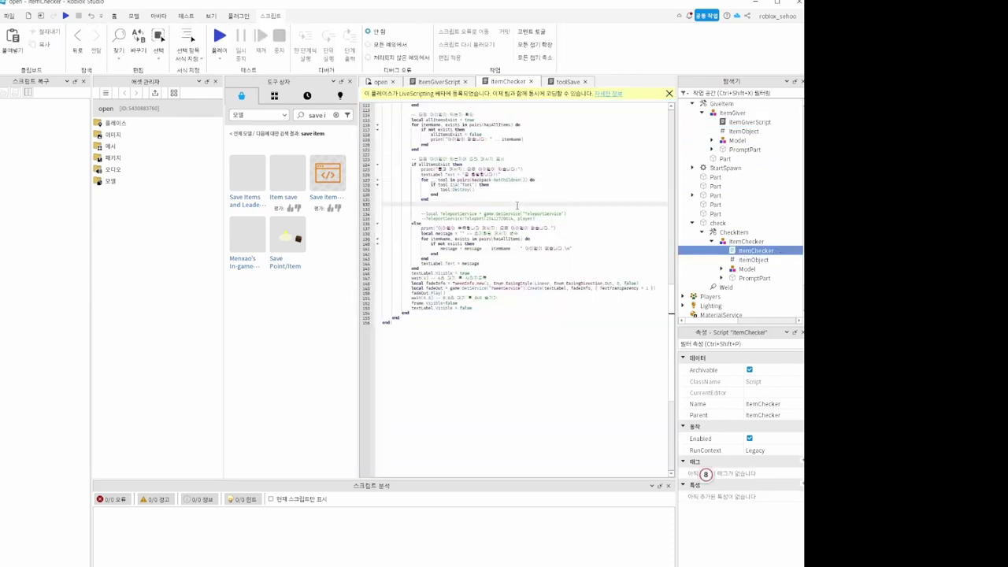
- Look through the ItemChecker script from its opening settings to the desiredItems list below the prompt settings
{"action": "scroll", "coordinate": [519, 231], "scroll_direction": "up", "scroll_amount": 20}
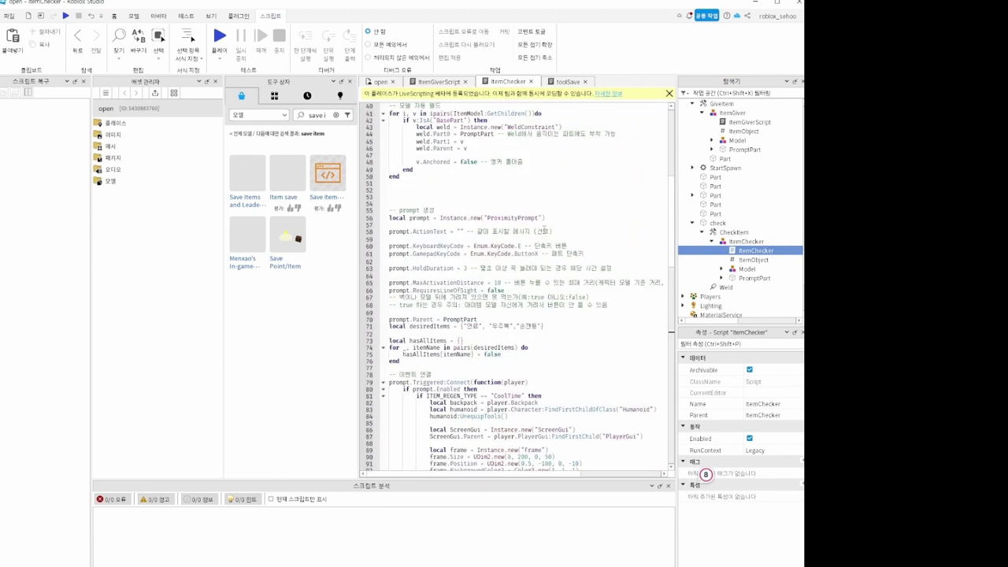
{"action": "scroll", "coordinate": [508, 218], "scroll_direction": "up", "scroll_amount": 13}
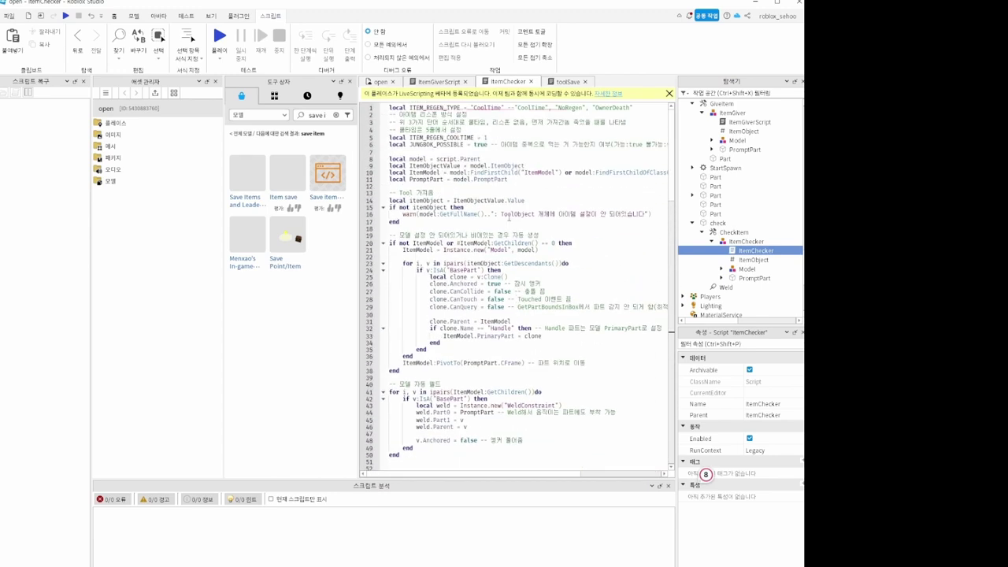
{"action": "scroll", "coordinate": [508, 219], "scroll_direction": "down", "scroll_amount": 15}
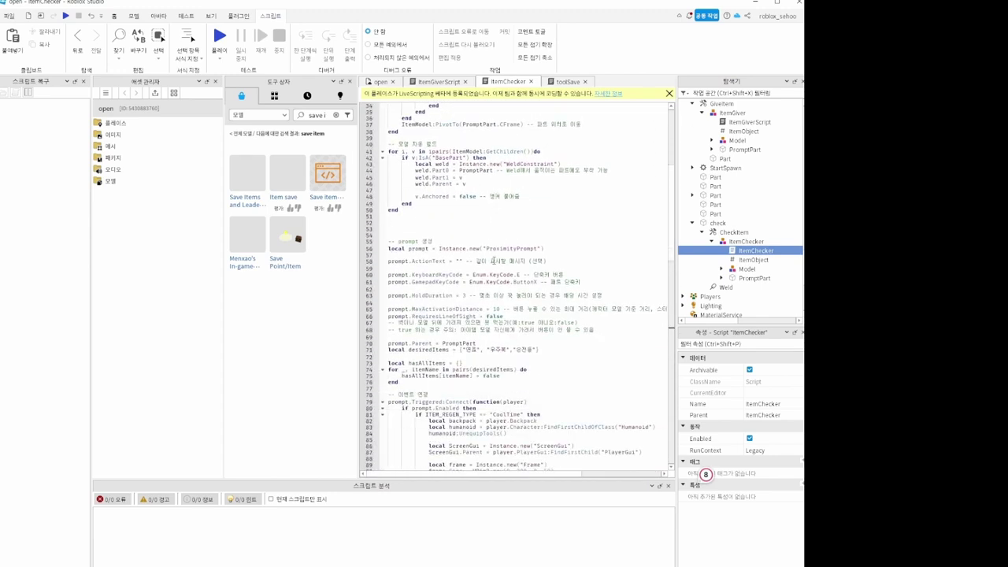
{"action": "scroll", "coordinate": [490, 269], "scroll_direction": "down", "scroll_amount": 2}
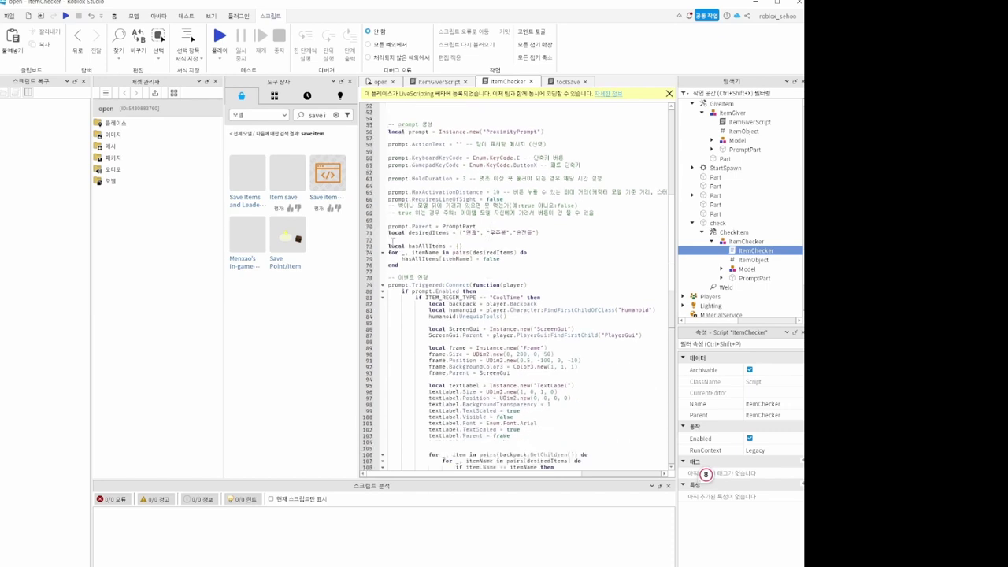
{"action": "mouse_move", "coordinate": [387, 233]}
{"action": "left_mouse_down"}
{"action": "mouse_move", "coordinate": [589, 244]}
{"action": "mouse_move", "coordinate": [429, 274]}
{"action": "mouse_move", "coordinate": [378, 234]}
{"action": "left_mouse_up"}
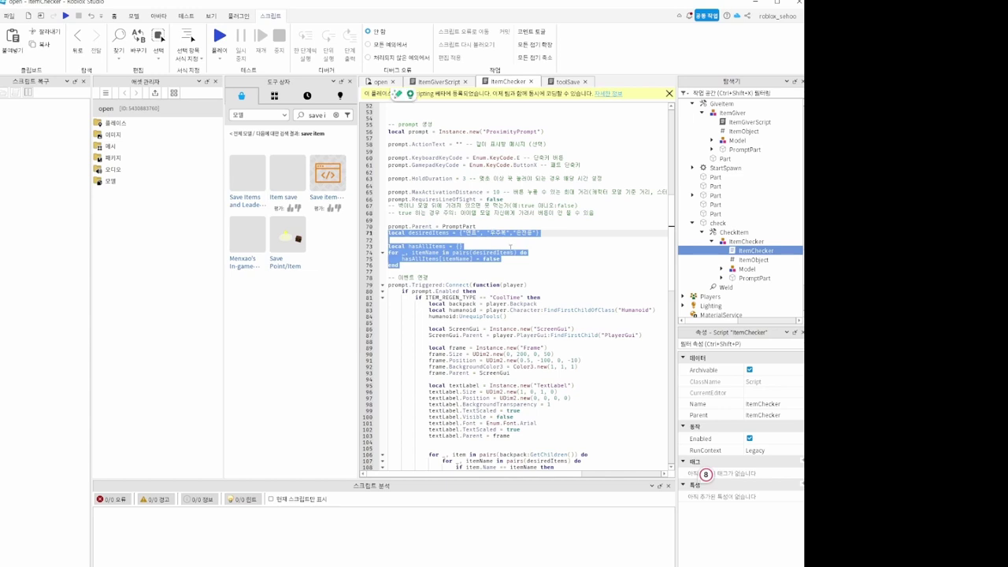
{"action": "left_click", "coordinate": [549, 245]}
{"action": "left_click_drag", "start_coordinate": [540, 233], "coordinate": [388, 233]}
- Expand the Items folder in ServerStorage and compare its tool names with the desiredItems values
{"action": "scroll", "coordinate": [769, 273], "scroll_direction": "down", "scroll_amount": 4}
{"action": "left_click", "coordinate": [696, 231]}
{"action": "left_click", "coordinate": [692, 230]}
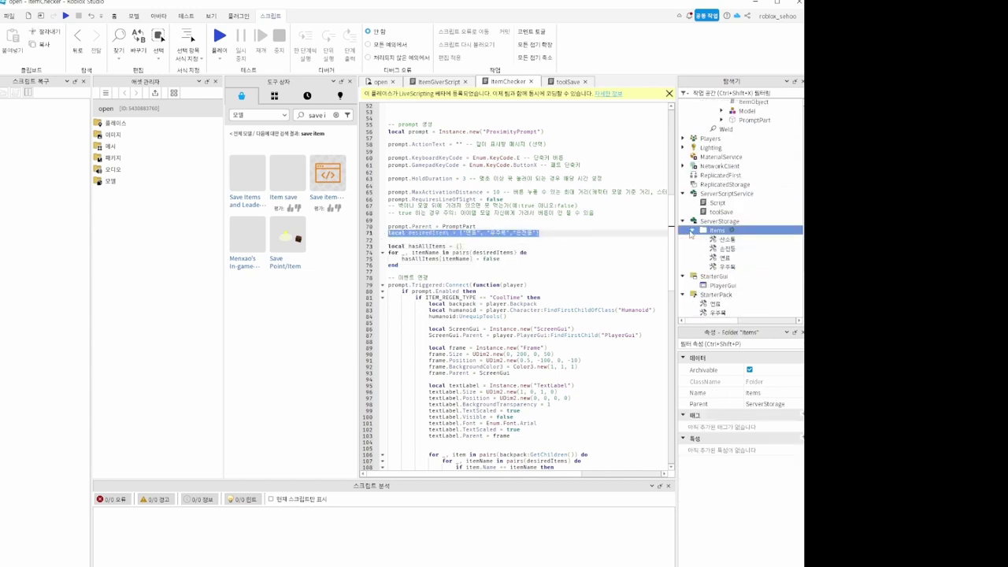
{"action": "scroll", "coordinate": [730, 267], "scroll_direction": "down", "scroll_amount": 2}
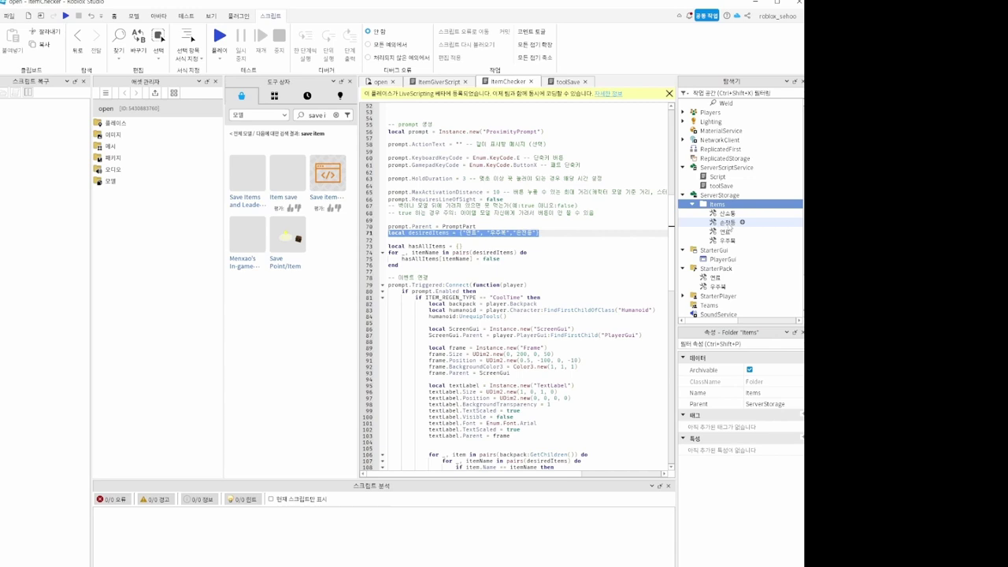
{"action": "left_click_drag", "start_coordinate": [539, 234], "coordinate": [456, 234]}
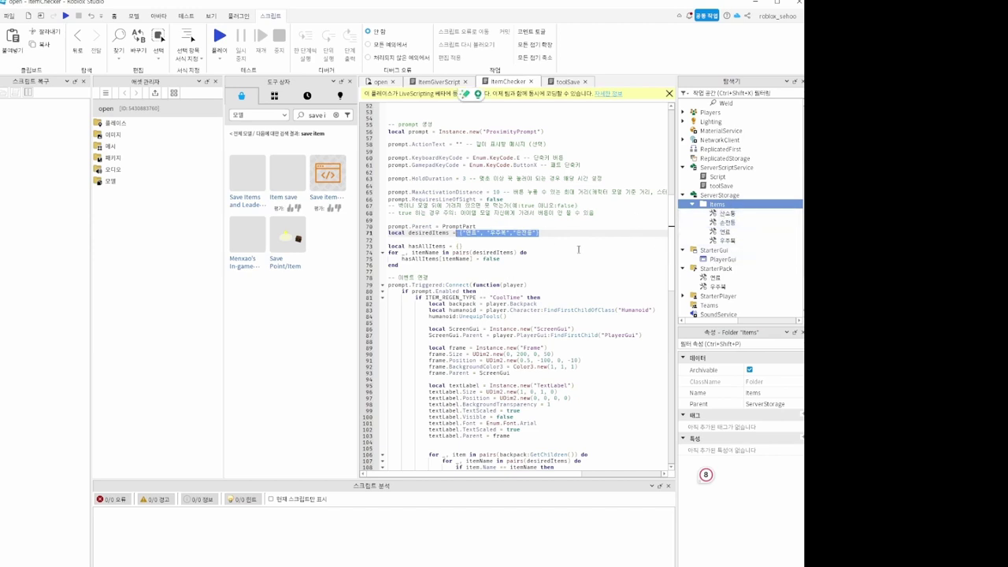
- Examine the hasAllItems table and the loop that sets each desired item to false
{"action": "scroll", "coordinate": [432, 258], "scroll_direction": "down", "scroll_amount": 1}
{"action": "left_click_drag", "start_coordinate": [432, 247], "coordinate": [389, 221]}
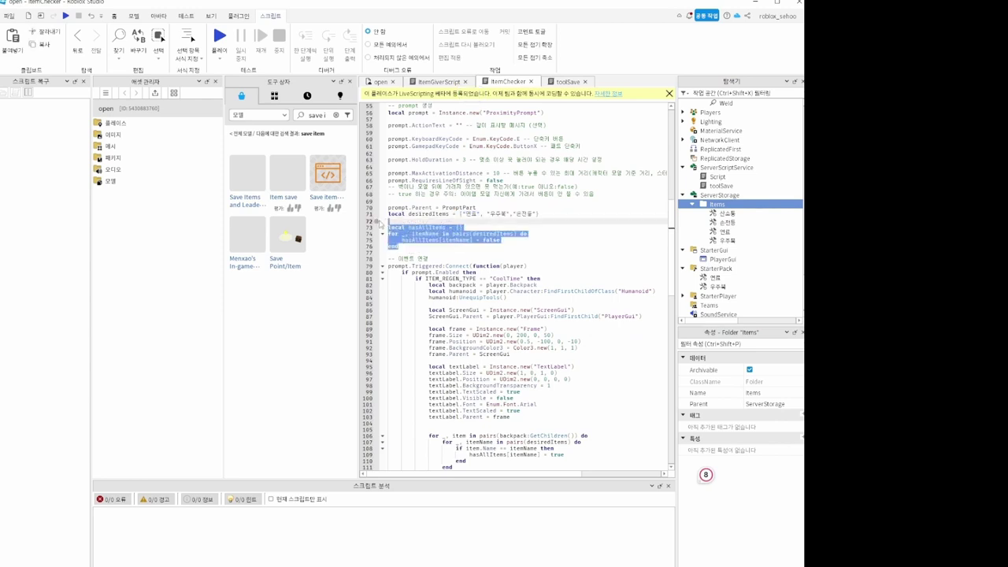
{"action": "left_click", "coordinate": [472, 256]}
{"action": "left_click_drag", "start_coordinate": [437, 250], "coordinate": [388, 221]}
{"action": "scroll", "coordinate": [471, 263], "scroll_direction": "down", "scroll_amount": 3}
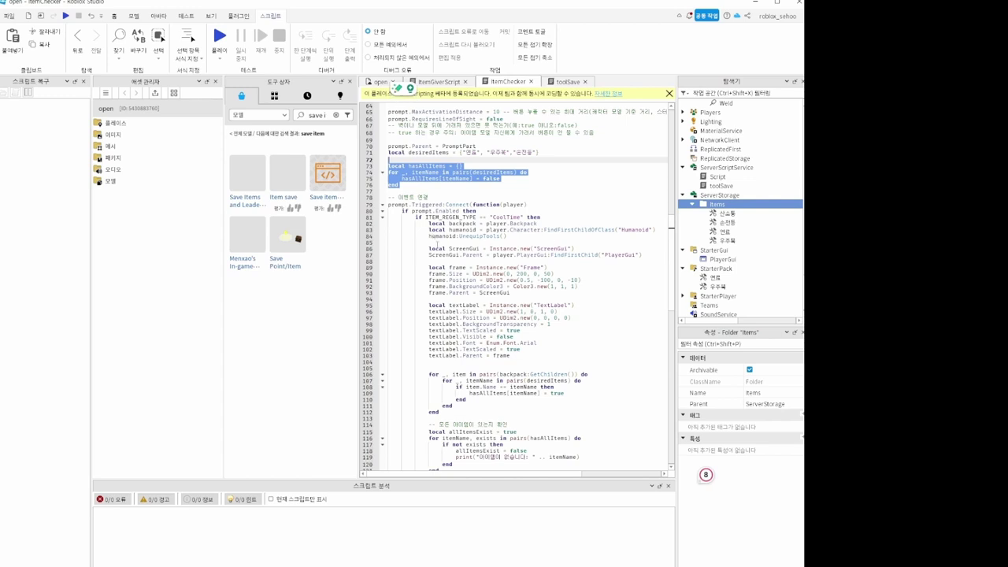
- Examine the nested loops that compare the player's backpack items with desiredItems and mark matches true in hasAllItems
{"action": "scroll", "coordinate": [436, 239], "scroll_direction": "down", "scroll_amount": 8}
{"action": "left_click_drag", "start_coordinate": [429, 219], "coordinate": [475, 258]}
{"action": "left_click", "coordinate": [501, 264]}
{"action": "left_click_drag", "start_coordinate": [455, 226], "coordinate": [583, 227]}
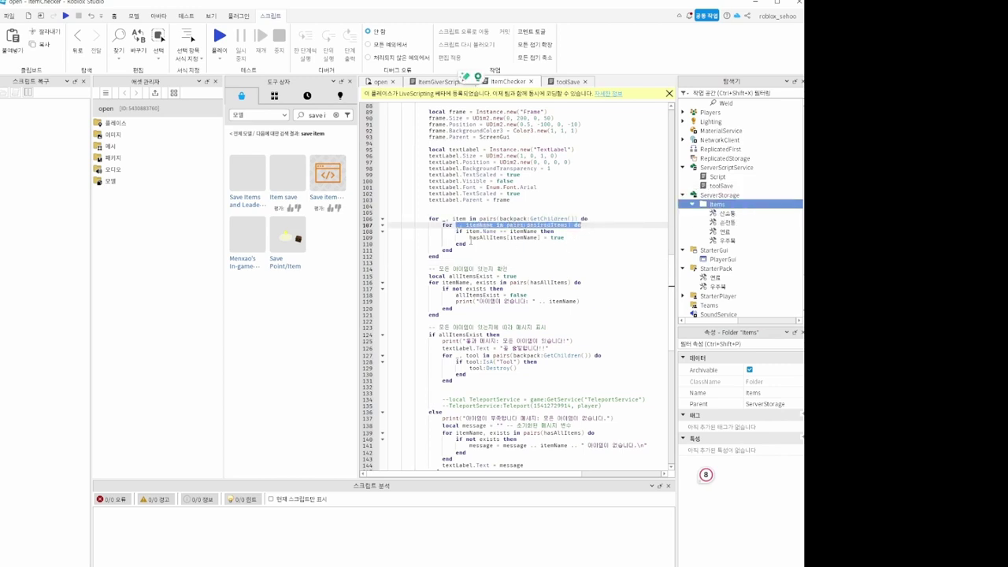
{"action": "double_click", "coordinate": [548, 218]}
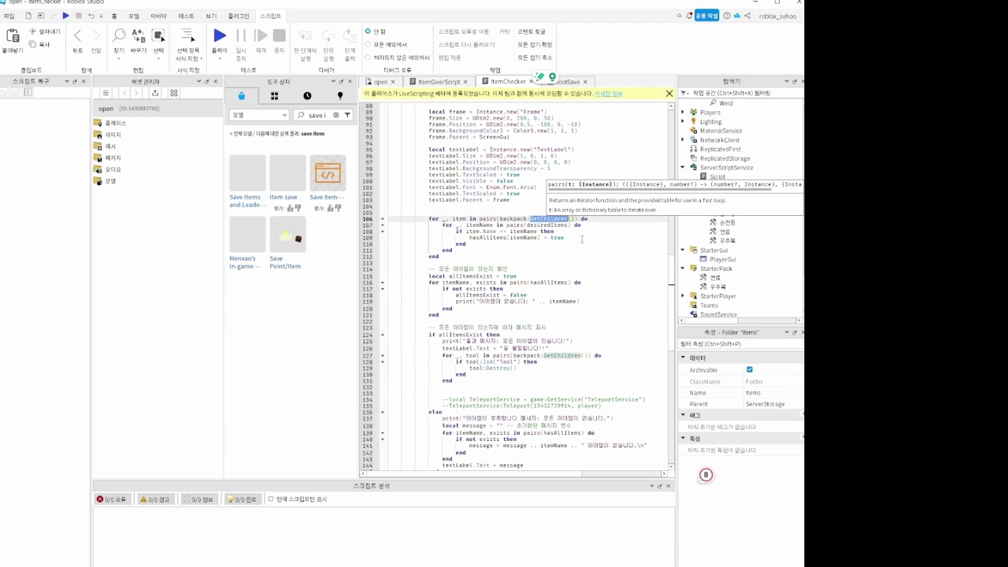
{"action": "left_click_drag", "start_coordinate": [443, 256], "coordinate": [401, 213]}
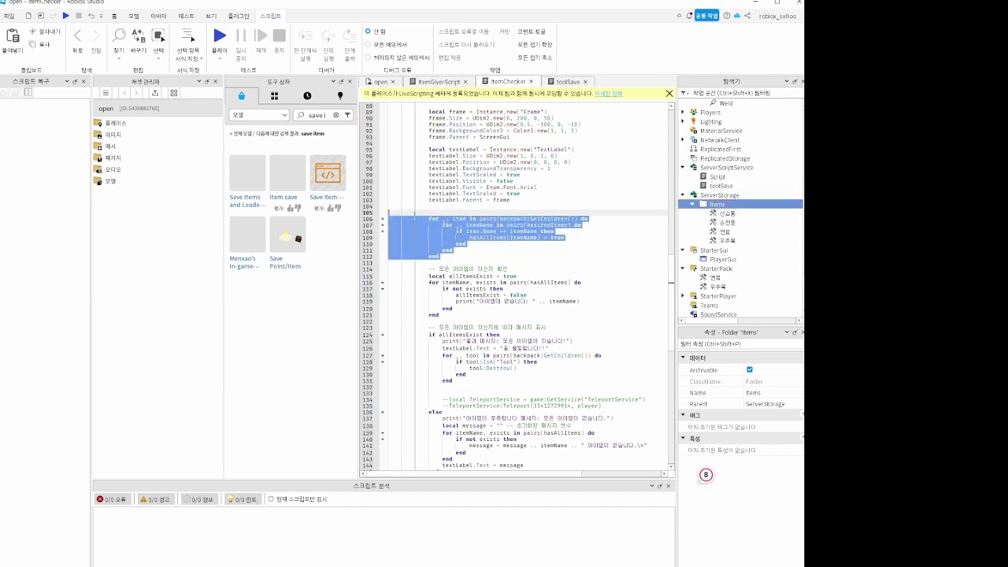
- Examine the allItemsExist variable and the loop that sets it to false when a required item is missing
{"action": "scroll", "coordinate": [430, 254], "scroll_direction": "down", "scroll_amount": 1}
{"action": "left_click_drag", "start_coordinate": [430, 250], "coordinate": [503, 290]}
{"action": "left_click", "coordinate": [502, 290]}
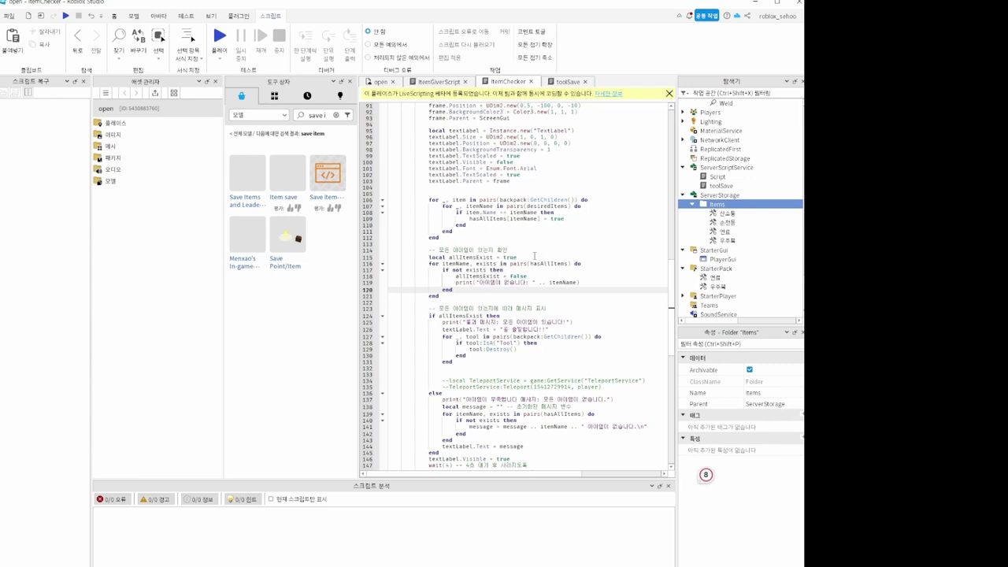
{"action": "left_click_drag", "start_coordinate": [456, 276], "coordinate": [602, 286]}
{"action": "scroll", "coordinate": [472, 283], "scroll_direction": "down", "scroll_amount": 2}
{"action": "double_click", "coordinate": [461, 278]}
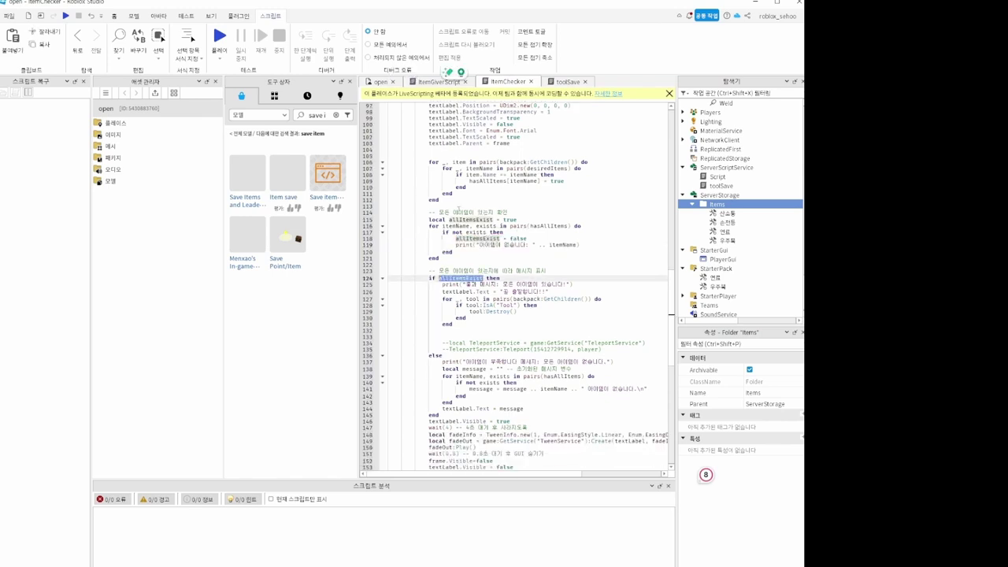
{"action": "left_click", "coordinate": [514, 226]}
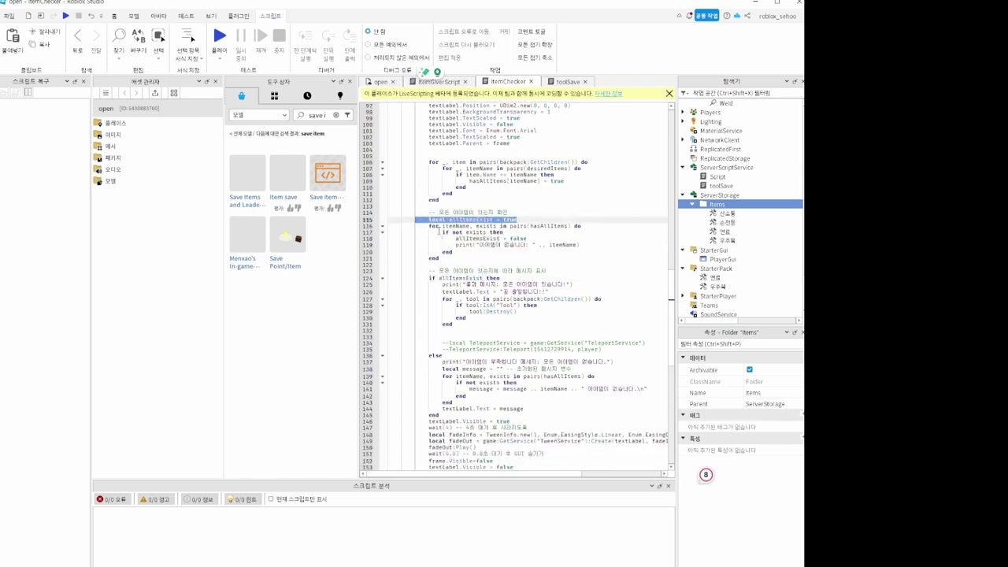
{"action": "left_click_drag", "start_coordinate": [514, 226], "coordinate": [442, 238]}
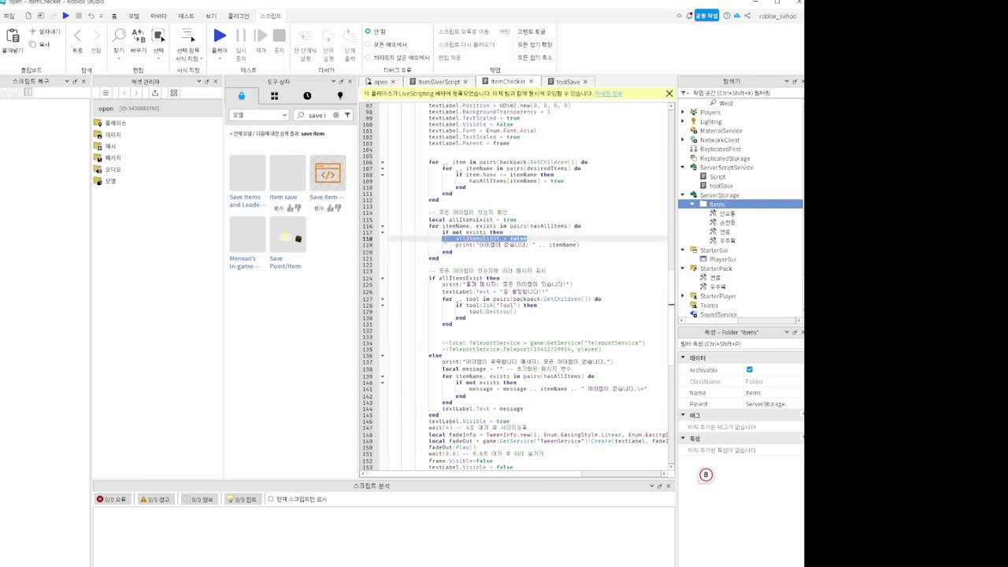
- Examine the allItemsExist success branch, including the loop destroying backpack tools and the commented-out TeleportService lines
{"action": "scroll", "coordinate": [483, 316], "scroll_direction": "down", "scroll_amount": 2}
{"action": "left_click", "coordinate": [427, 238]}
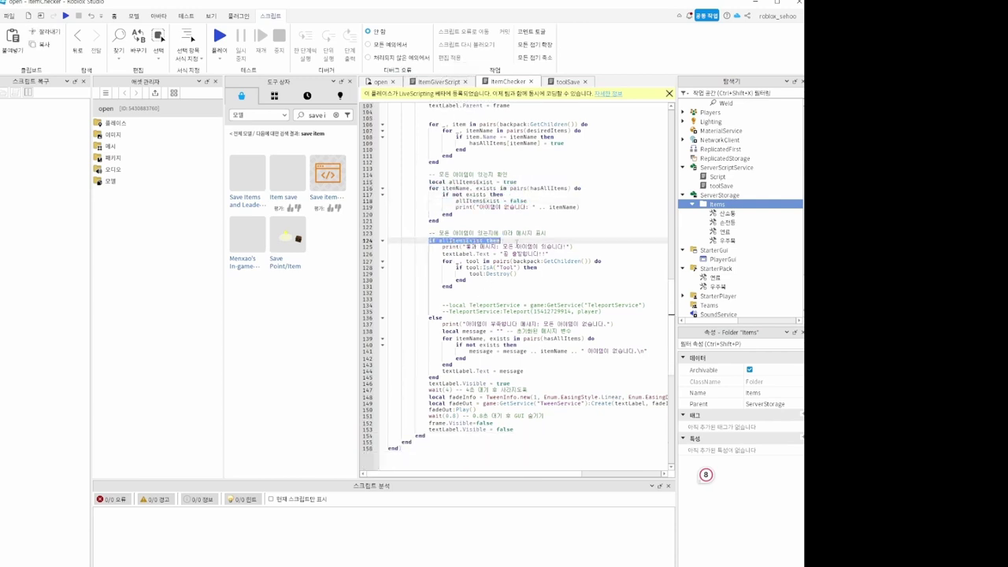
{"action": "double_click", "coordinate": [436, 318]}
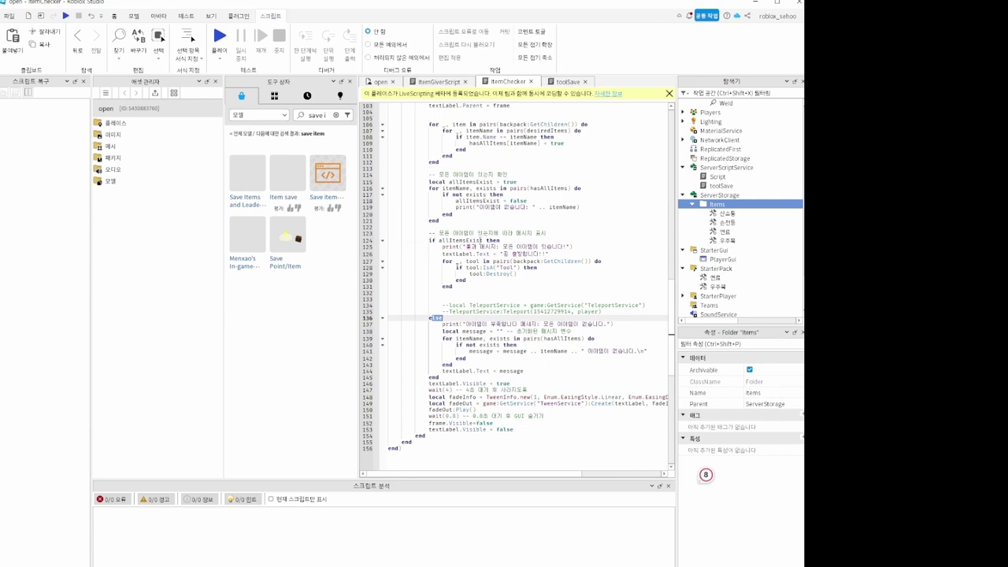
{"action": "left_click_drag", "start_coordinate": [442, 248], "coordinate": [389, 260]}
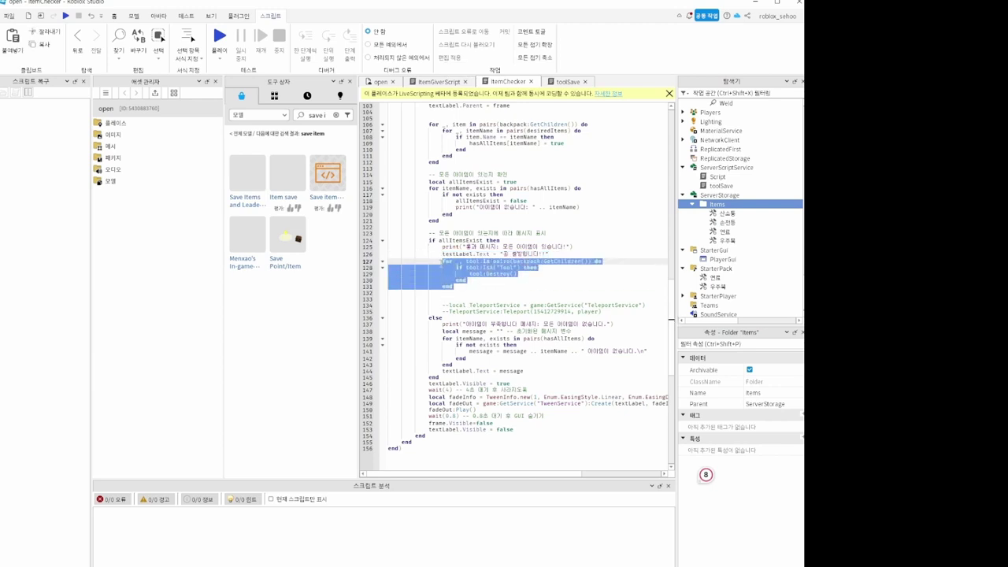
{"action": "left_click", "coordinate": [535, 281]}
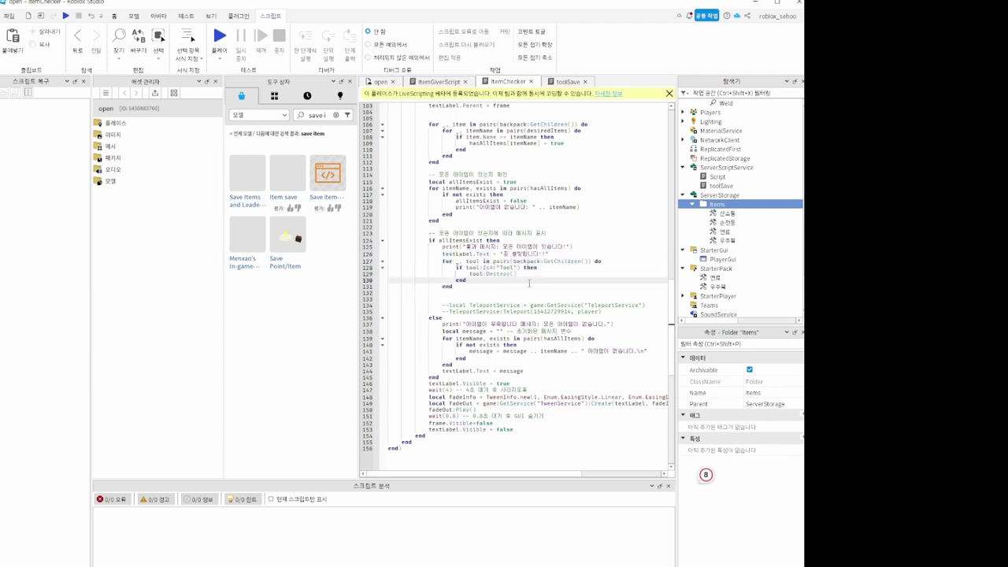
{"action": "scroll", "coordinate": [475, 298], "scroll_direction": "down", "scroll_amount": 1}
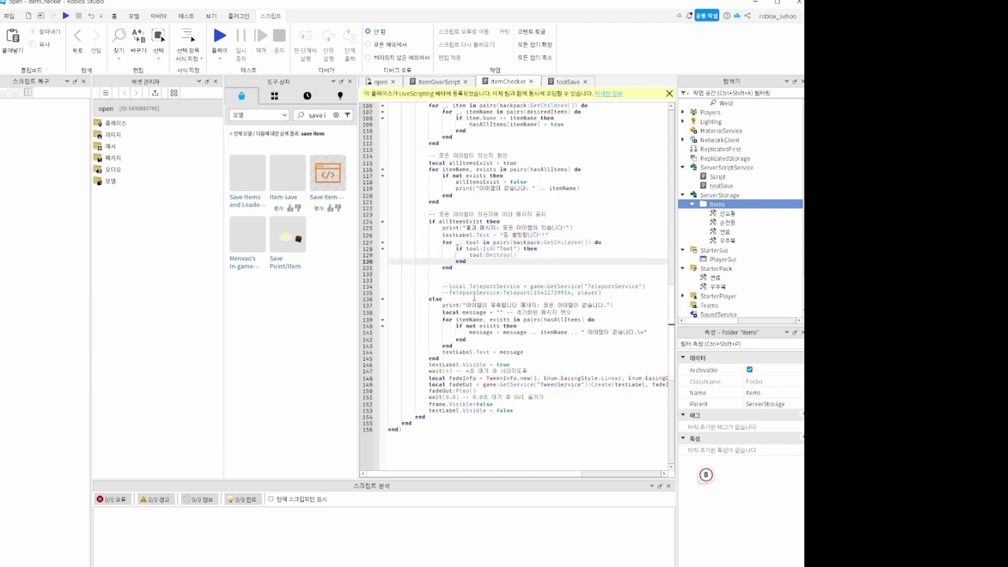
{"action": "mouse_move", "coordinate": [445, 286]}
{"action": "left_mouse_down"}
{"action": "mouse_move", "coordinate": [622, 292]}
{"action": "mouse_move", "coordinate": [443, 285]}
{"action": "left_mouse_up"}
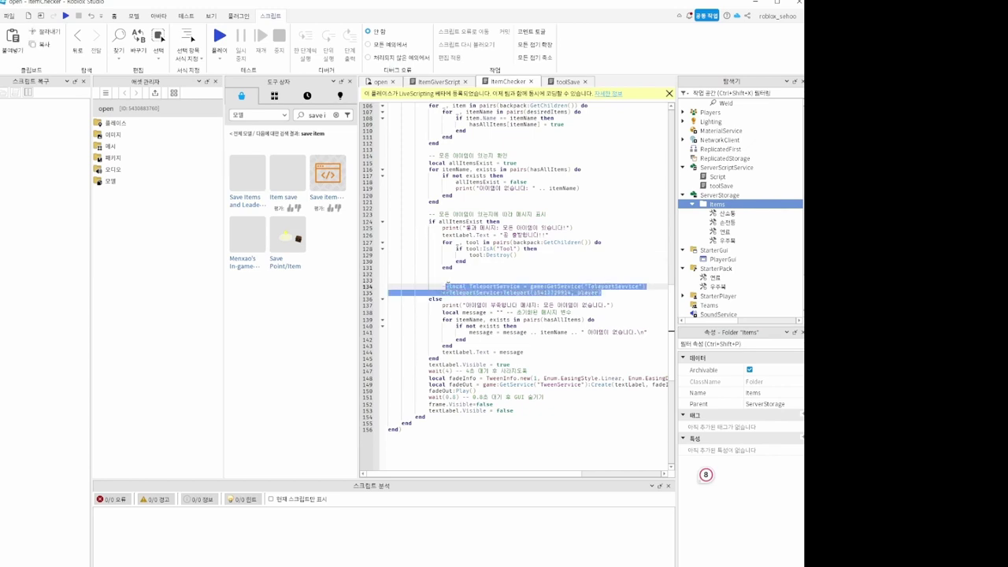
{"action": "scroll", "coordinate": [441, 268], "scroll_direction": "down", "scroll_amount": 3}
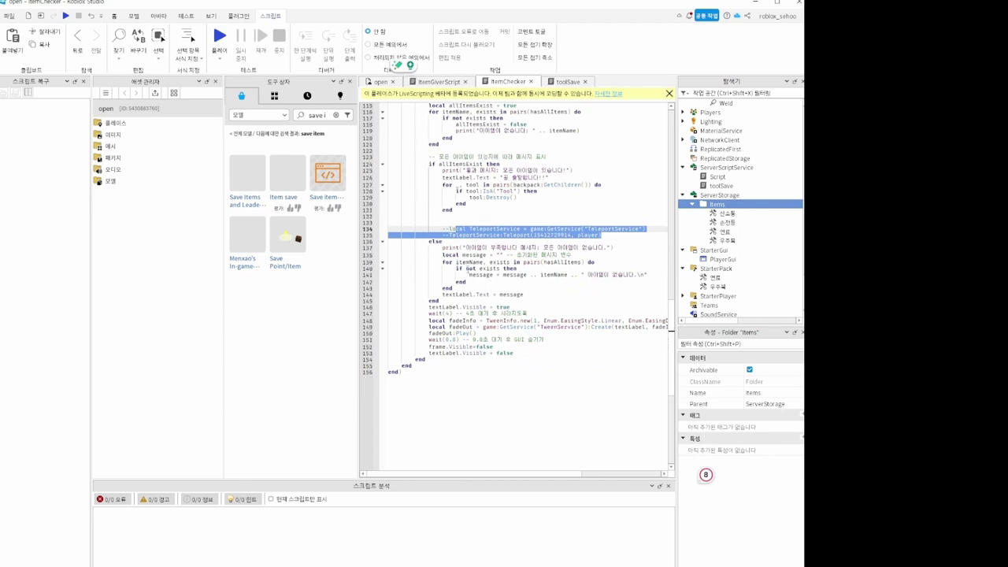
- Examine the else branch that prints the shortage text and builds the message of missing item names
{"action": "left_click_drag", "start_coordinate": [441, 248], "coordinate": [614, 248]}
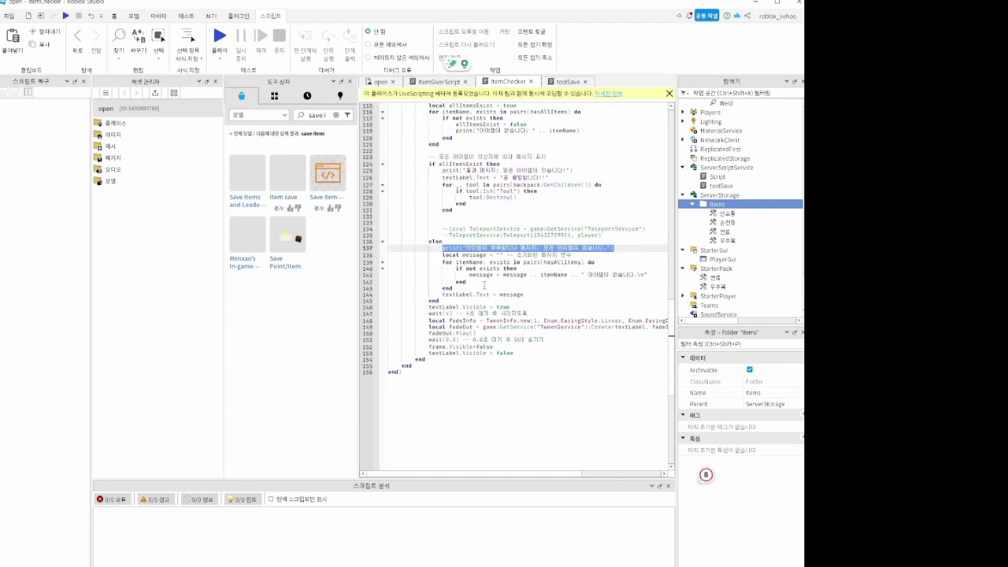
{"action": "scroll", "coordinate": [485, 285], "scroll_direction": "down", "scroll_amount": 1}
{"action": "left_click_drag", "start_coordinate": [536, 276], "coordinate": [435, 223]}
{"action": "scroll", "coordinate": [436, 223], "scroll_direction": "down", "scroll_amount": 1}
- Examine the closing lines that show textLabel, wait 4 seconds, and fade it out with TweenService
{"action": "left_click_drag", "start_coordinate": [428, 268], "coordinate": [512, 269]}
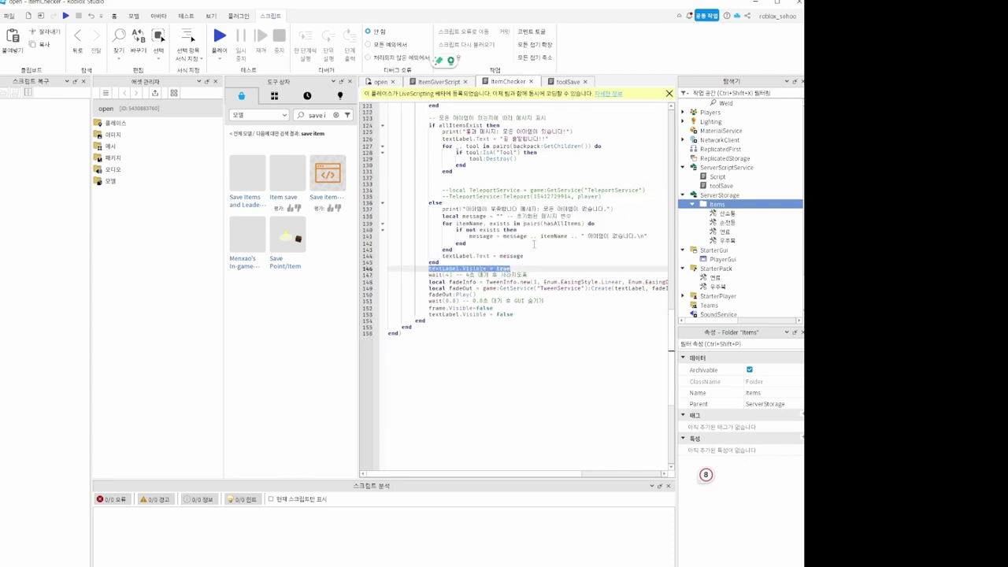
{"action": "left_click_drag", "start_coordinate": [428, 275], "coordinate": [528, 275]}
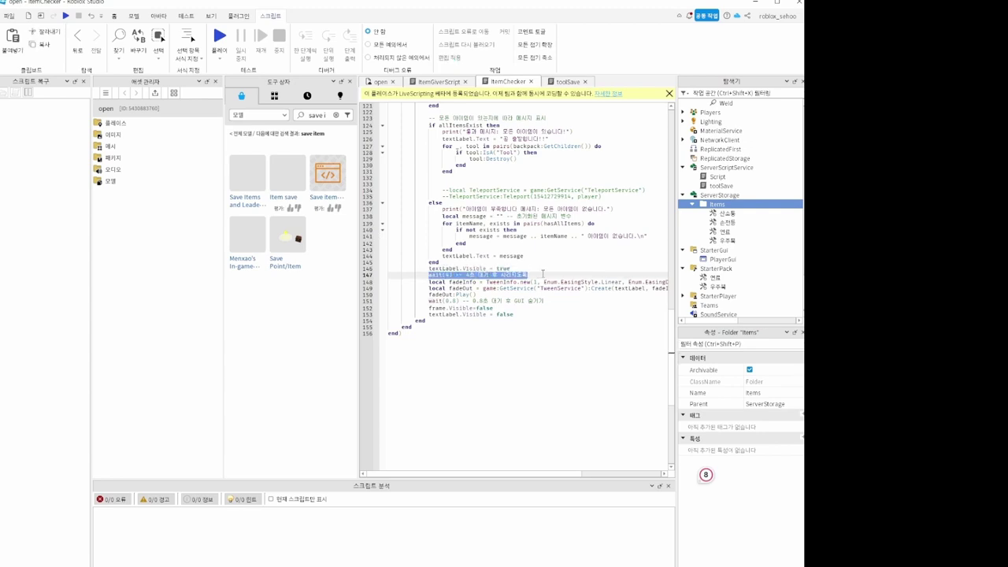
{"action": "left_click_drag", "start_coordinate": [503, 474], "coordinate": [538, 474]}
{"action": "scroll", "coordinate": [499, 339], "scroll_direction": "down", "scroll_amount": 2, "text": "ctrl"}
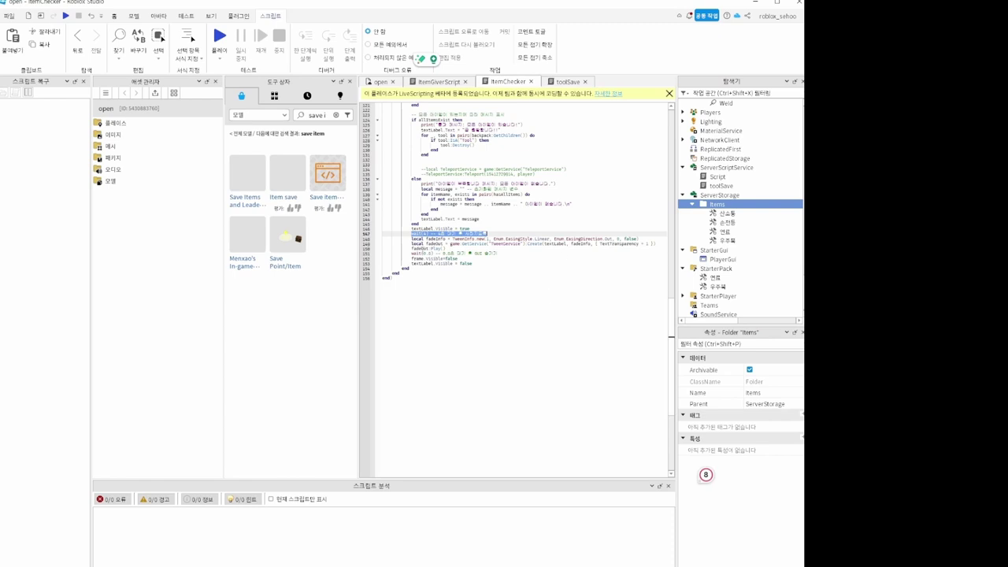
{"action": "left_click", "coordinate": [501, 254]}
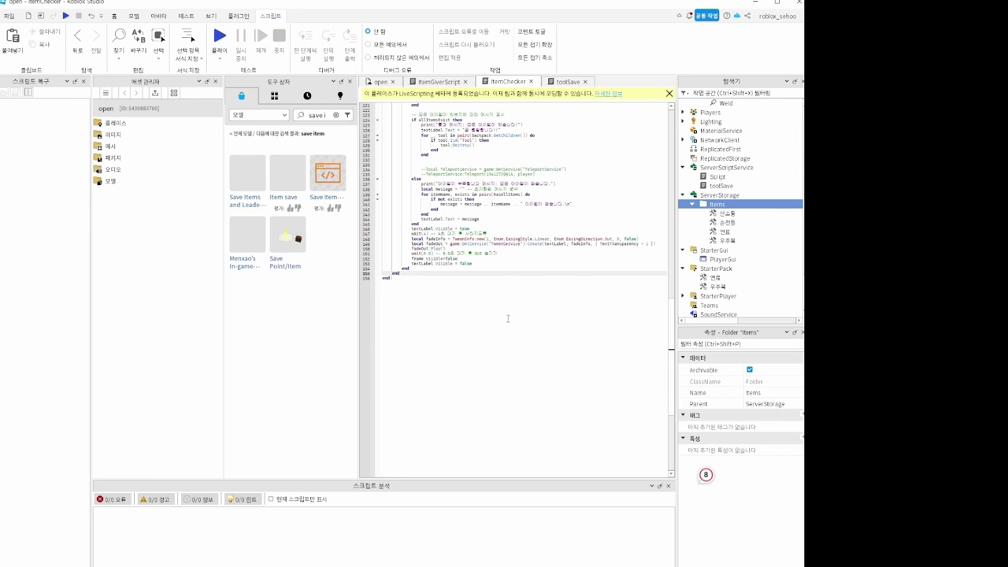
- Examine the code creating the ScreenGui, Frame and TextLabel, plus the backpack and UnequipTools lines above it
{"action": "scroll", "coordinate": [525, 311], "scroll_direction": "up", "scroll_amount": 15}
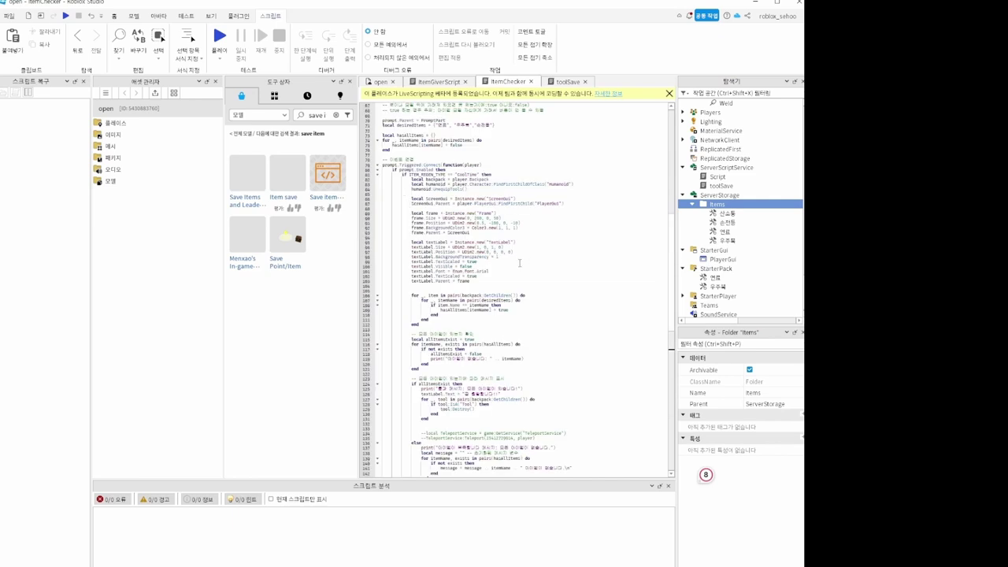
{"action": "scroll", "coordinate": [514, 292], "scroll_direction": "up", "scroll_amount": 2, "text": "ctrl"}
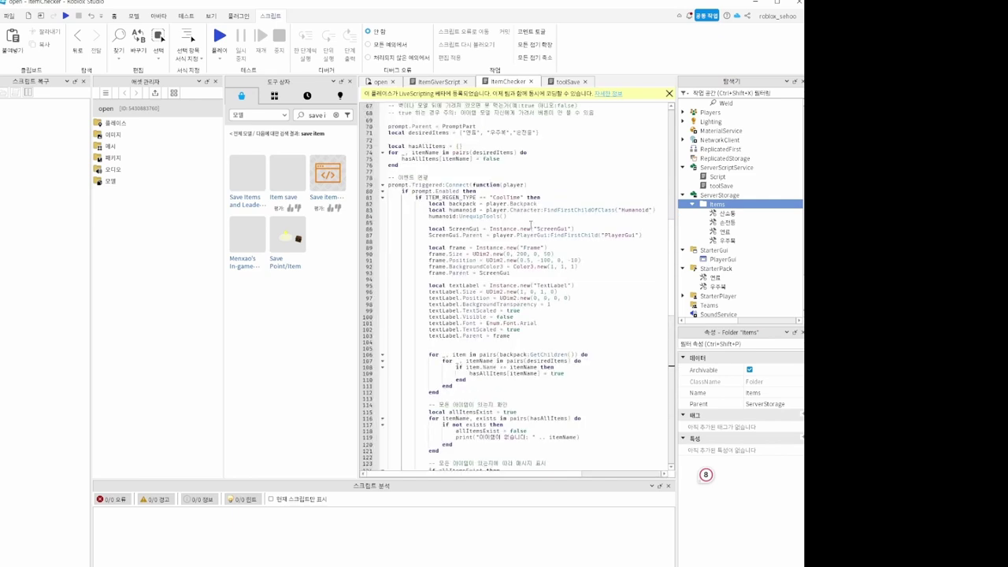
{"action": "mouse_move", "coordinate": [428, 229]}
{"action": "left_mouse_down"}
{"action": "mouse_move", "coordinate": [642, 236]}
{"action": "mouse_move", "coordinate": [429, 236]}
{"action": "mouse_move", "coordinate": [551, 273]}
{"action": "mouse_move", "coordinate": [510, 336]}
{"action": "left_mouse_up"}
{"action": "left_click", "coordinate": [641, 243]}
{"action": "left_click", "coordinate": [642, 243]}
{"action": "left_click", "coordinate": [501, 298]}
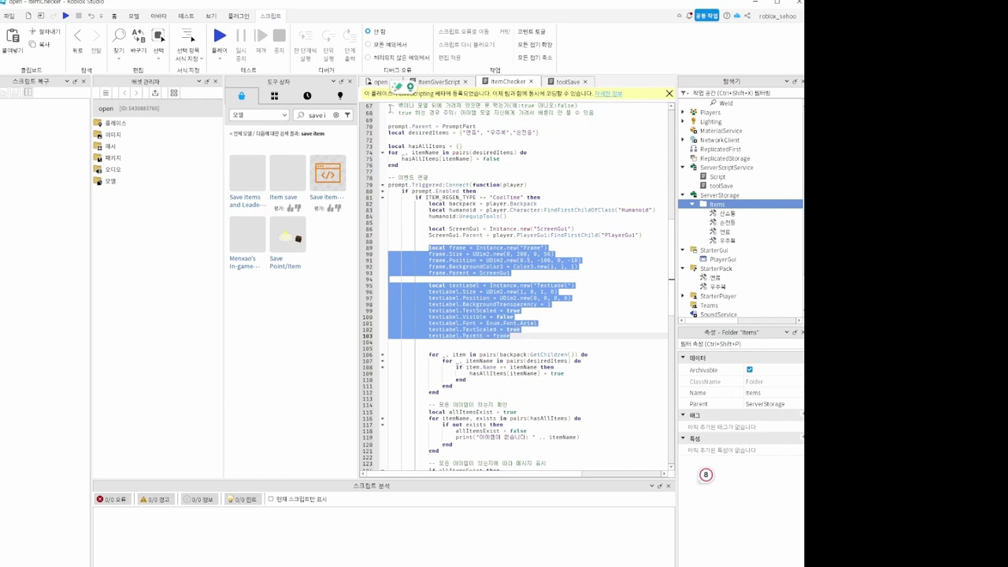
{"action": "left_click", "coordinate": [550, 341]}
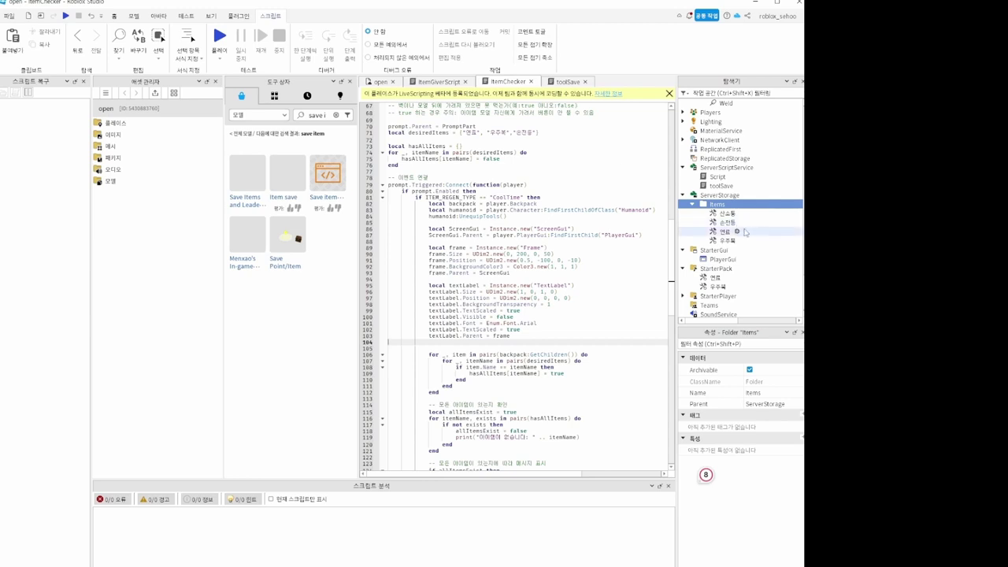
{"action": "left_click_drag", "start_coordinate": [498, 224], "coordinate": [428, 204]}
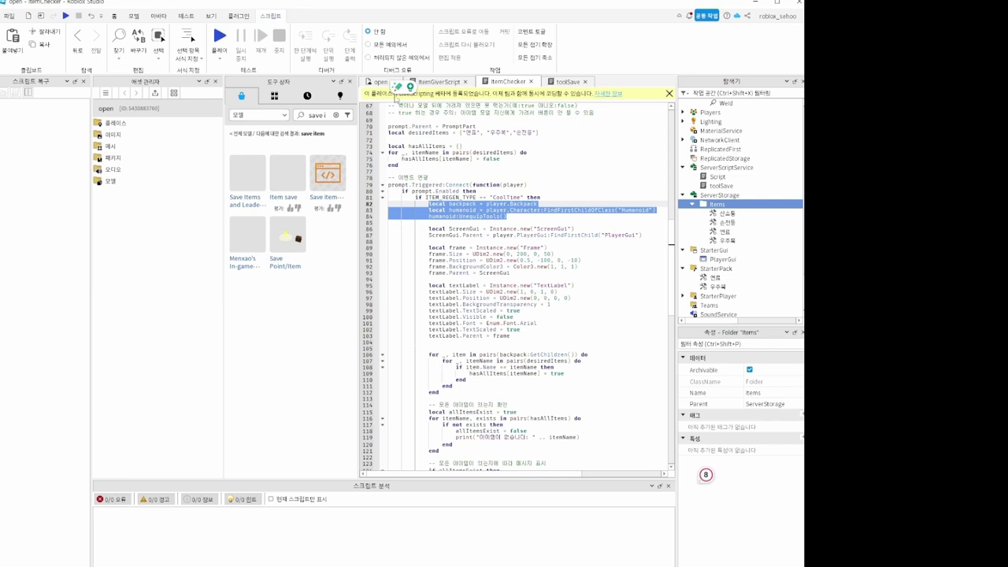
- Return to the 3D scene, search the model library for "sword" and insert the Sword model into StarterPack
{"action": "left_click", "coordinate": [378, 82]}
{"action": "left_click", "coordinate": [317, 114]}
{"action": "key", "text": "BackSpace"}
{"action": "key", "text": "BackSpace"}
{"action": "key", "text": "BackSpace"}
{"action": "key", "text": "BackSpace"}
{"action": "key", "text": "BackSpace"}
{"action": "key", "text": "BackSpace"}
{"action": "type", "text": "sw"}
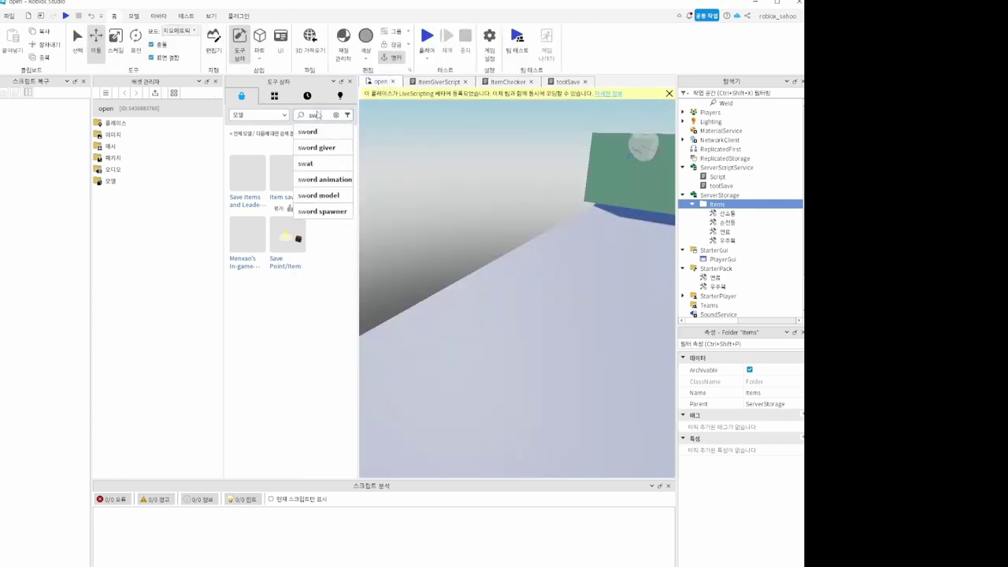
{"action": "type", "text": "ord"}
{"action": "key", "text": "Return"}
{"action": "left_click", "coordinate": [247, 172]}
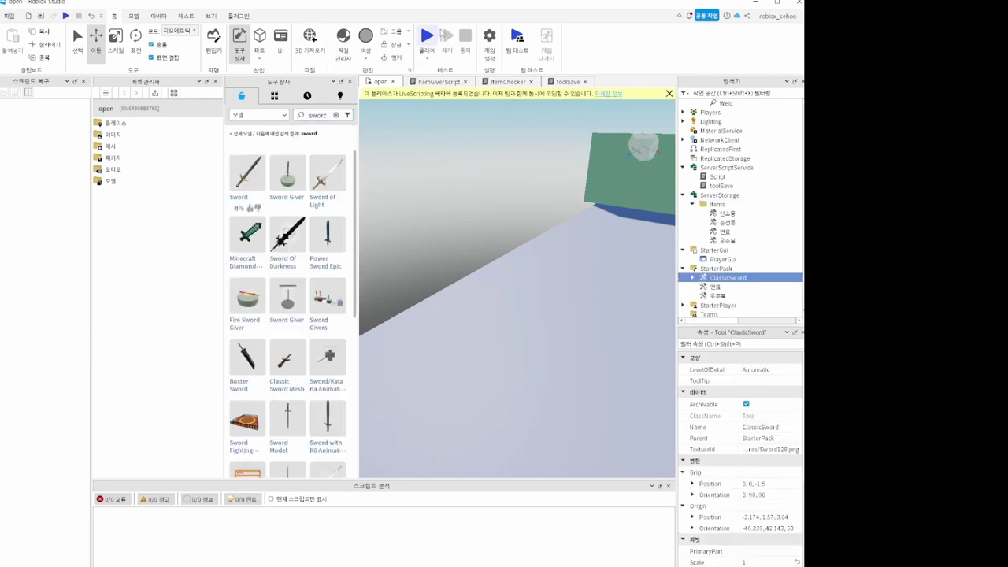
- Start a playtest, walk to the grey pillar and trigger its item-check button
{"action": "left_click", "coordinate": [430, 37]}
{"action": "key", "text": "w"}
{"action": "key", "text": "e"}
{"action": "right_click_drag", "start_coordinate": [503, 219], "coordinate": [473, 220]}
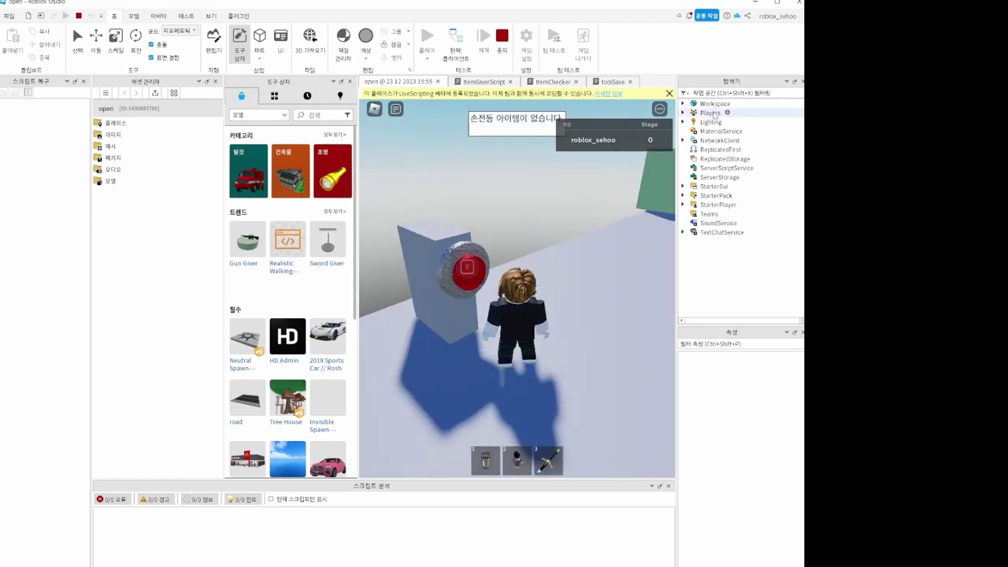
- Expand the player's Backpack under Players to inspect the tools it holds during the playtest
{"action": "left_click", "coordinate": [683, 103]}
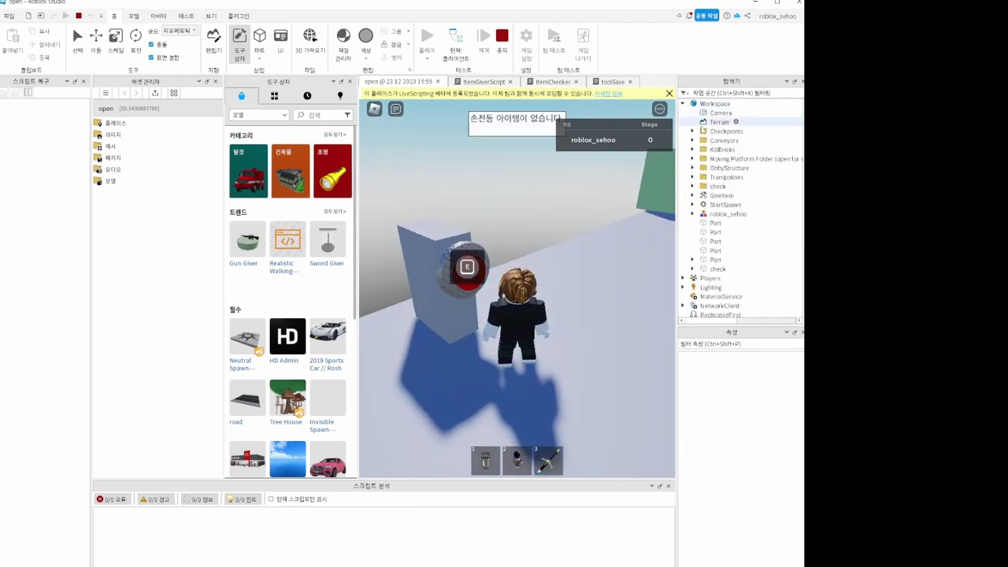
{"action": "double_click", "coordinate": [698, 104]}
{"action": "left_click", "coordinate": [683, 113]}
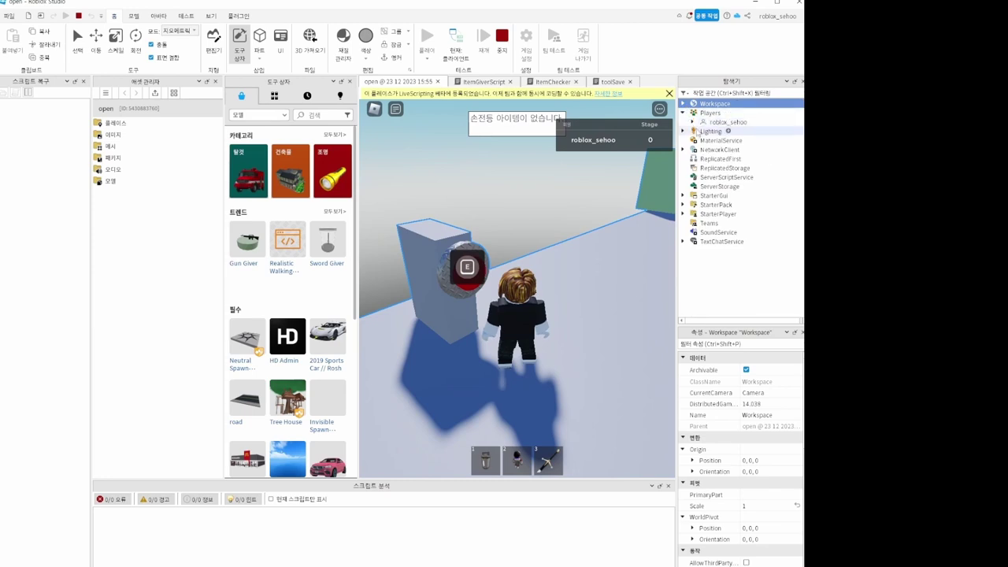
{"action": "left_click", "coordinate": [693, 122]}
{"action": "left_click", "coordinate": [701, 140]}
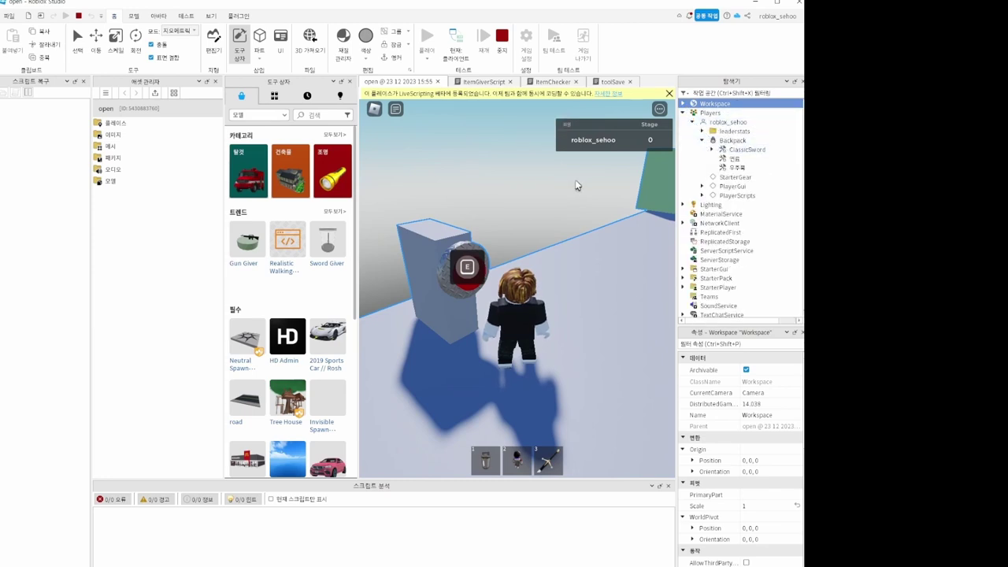
- Equip and unequip the sword in slot 3 while comparing the Backpack contents, and stop the playtest
{"action": "key", "text": "3"}
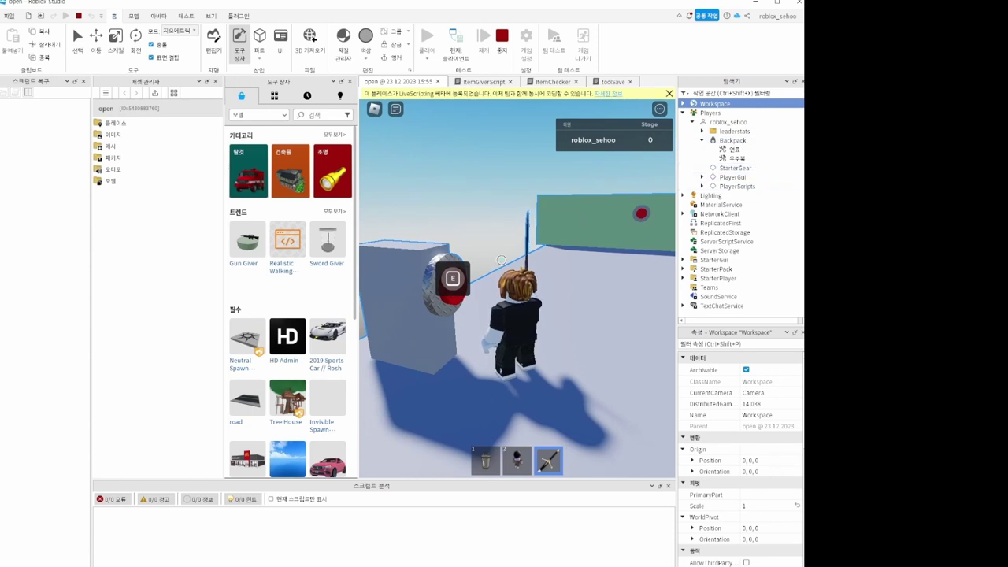
{"action": "right_click_drag", "start_coordinate": [541, 338], "coordinate": [539, 335]}
{"action": "key", "text": "3"}
{"action": "key", "text": "w"}
{"action": "right_click_drag", "start_coordinate": [544, 261], "coordinate": [547, 257]}
{"action": "key", "text": "3"}
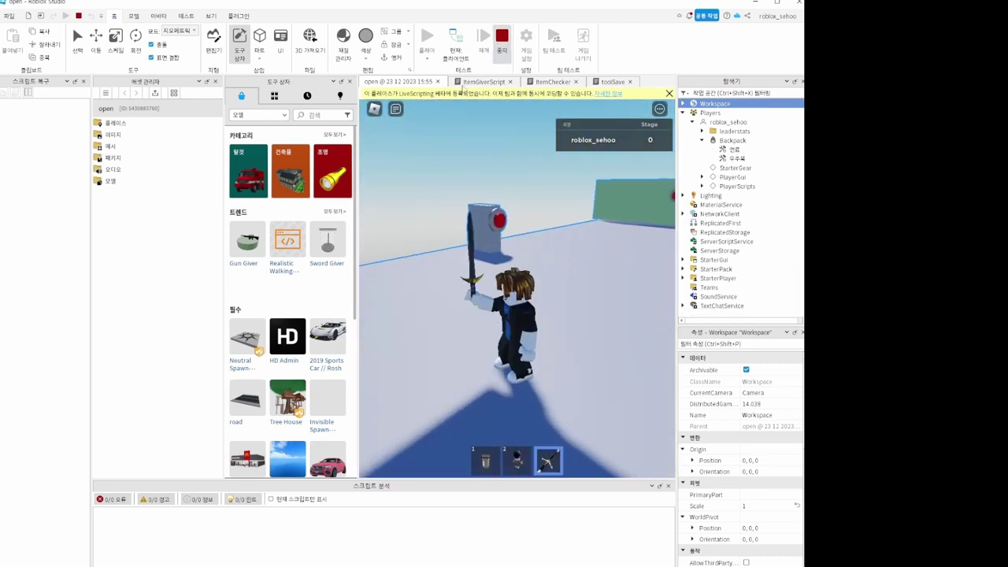
{"action": "left_click", "coordinate": [502, 37]}
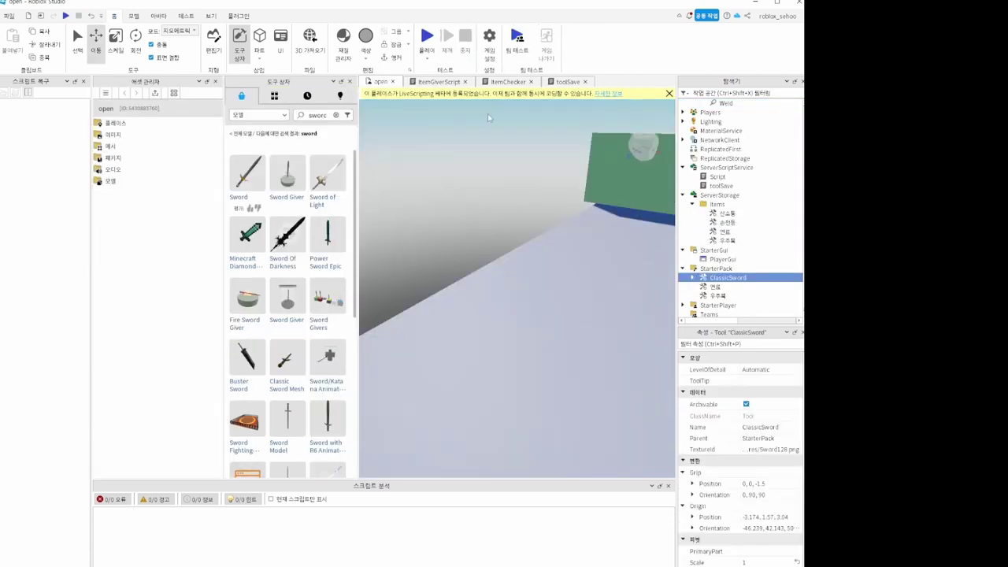
- Reopen the ItemChecker script and examine the humanoid lookup and UnequipTools lines
{"action": "left_click", "coordinate": [507, 82]}
{"action": "left_click", "coordinate": [517, 235]}
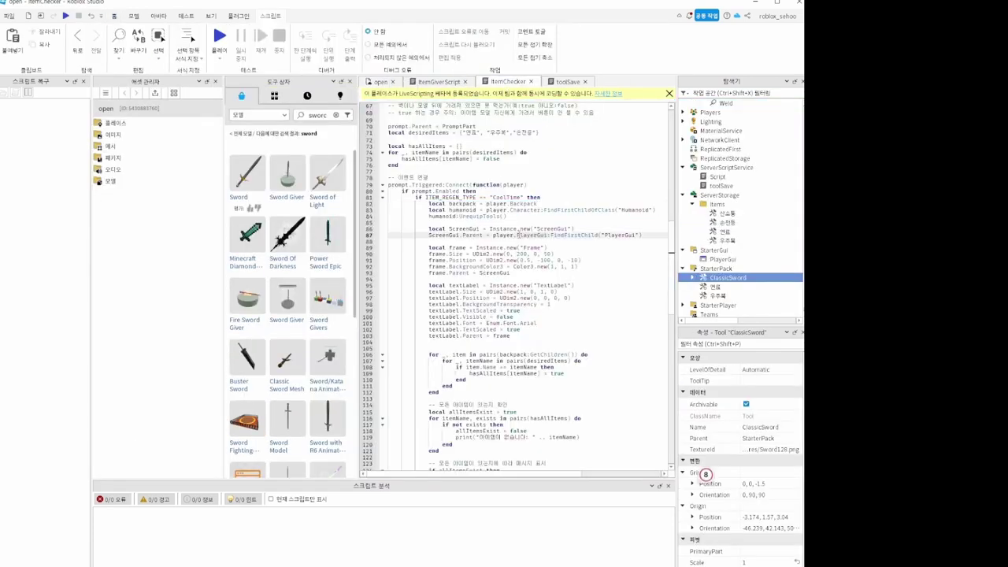
{"action": "left_click_drag", "start_coordinate": [429, 219], "coordinate": [617, 211]}
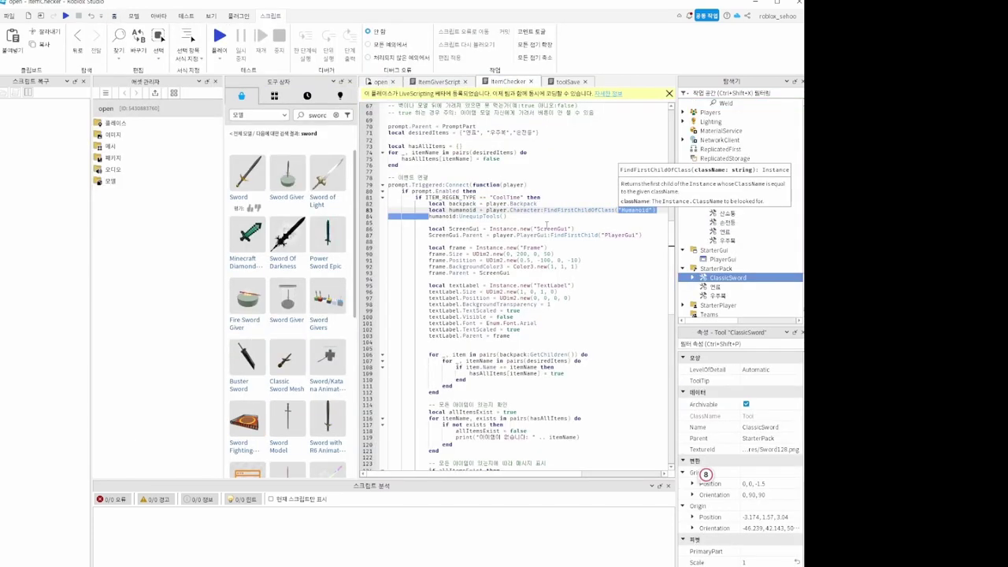
{"action": "left_click", "coordinate": [544, 228]}
{"action": "left_click", "coordinate": [508, 217]}
{"action": "left_click", "coordinate": [475, 222]}
{"action": "key", "text": "shift+Up"}
{"action": "key", "text": "shift+Home"}
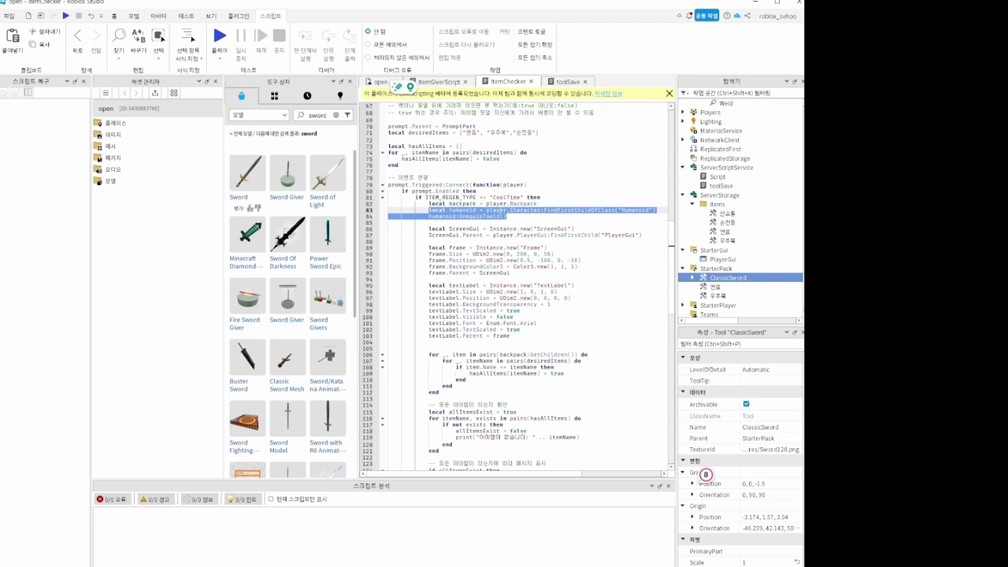
- Review the backpack-matching loop below the TextLabel setup and the checks that follow it
{"action": "scroll", "coordinate": [520, 283], "scroll_direction": "down", "scroll_amount": 2}
{"action": "left_click_drag", "start_coordinate": [429, 313], "coordinate": [459, 358]}
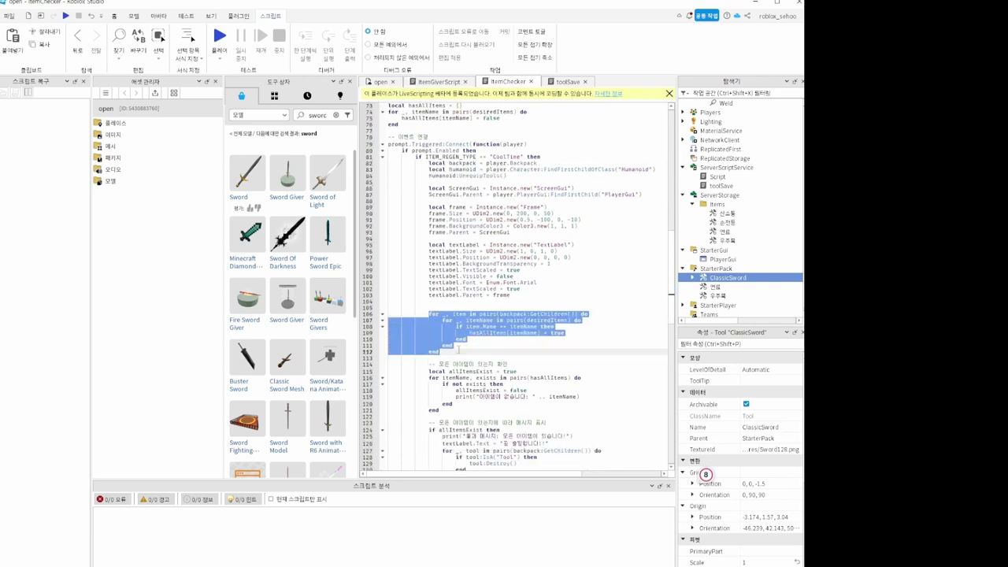
{"action": "scroll", "coordinate": [460, 359], "scroll_direction": "down", "scroll_amount": 3}
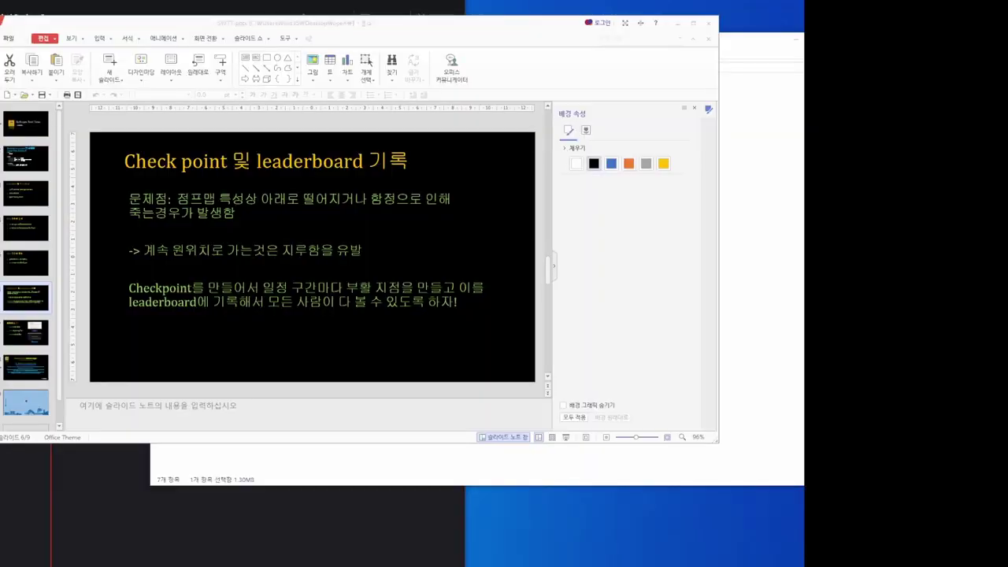
- In the SWTT.pptx presentation, view the Item 지급 및 확인 slide and the Check point 및 leaderboard 기록 slide
{"action": "left_click", "coordinate": [26, 271]}
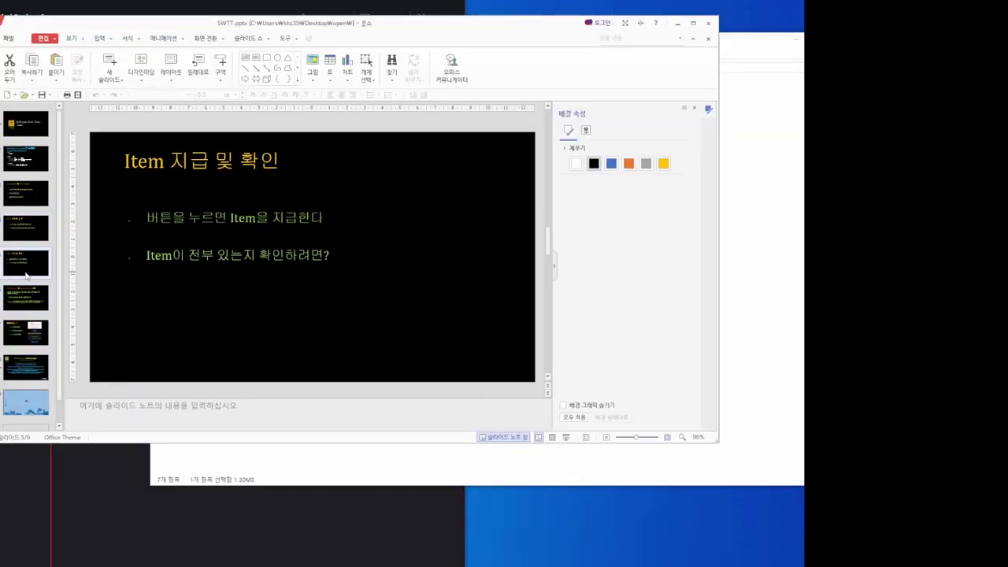
{"action": "left_click", "coordinate": [34, 297]}
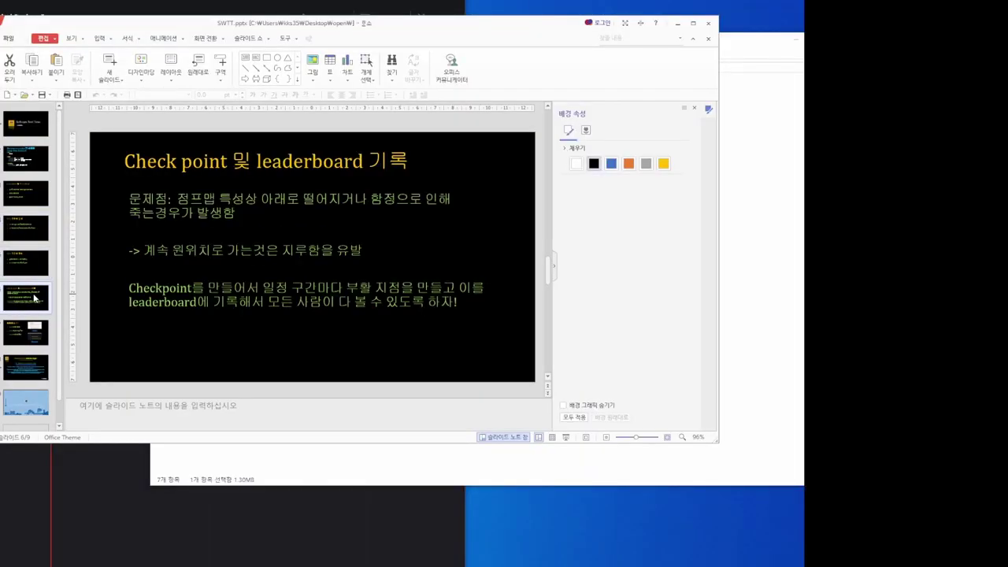